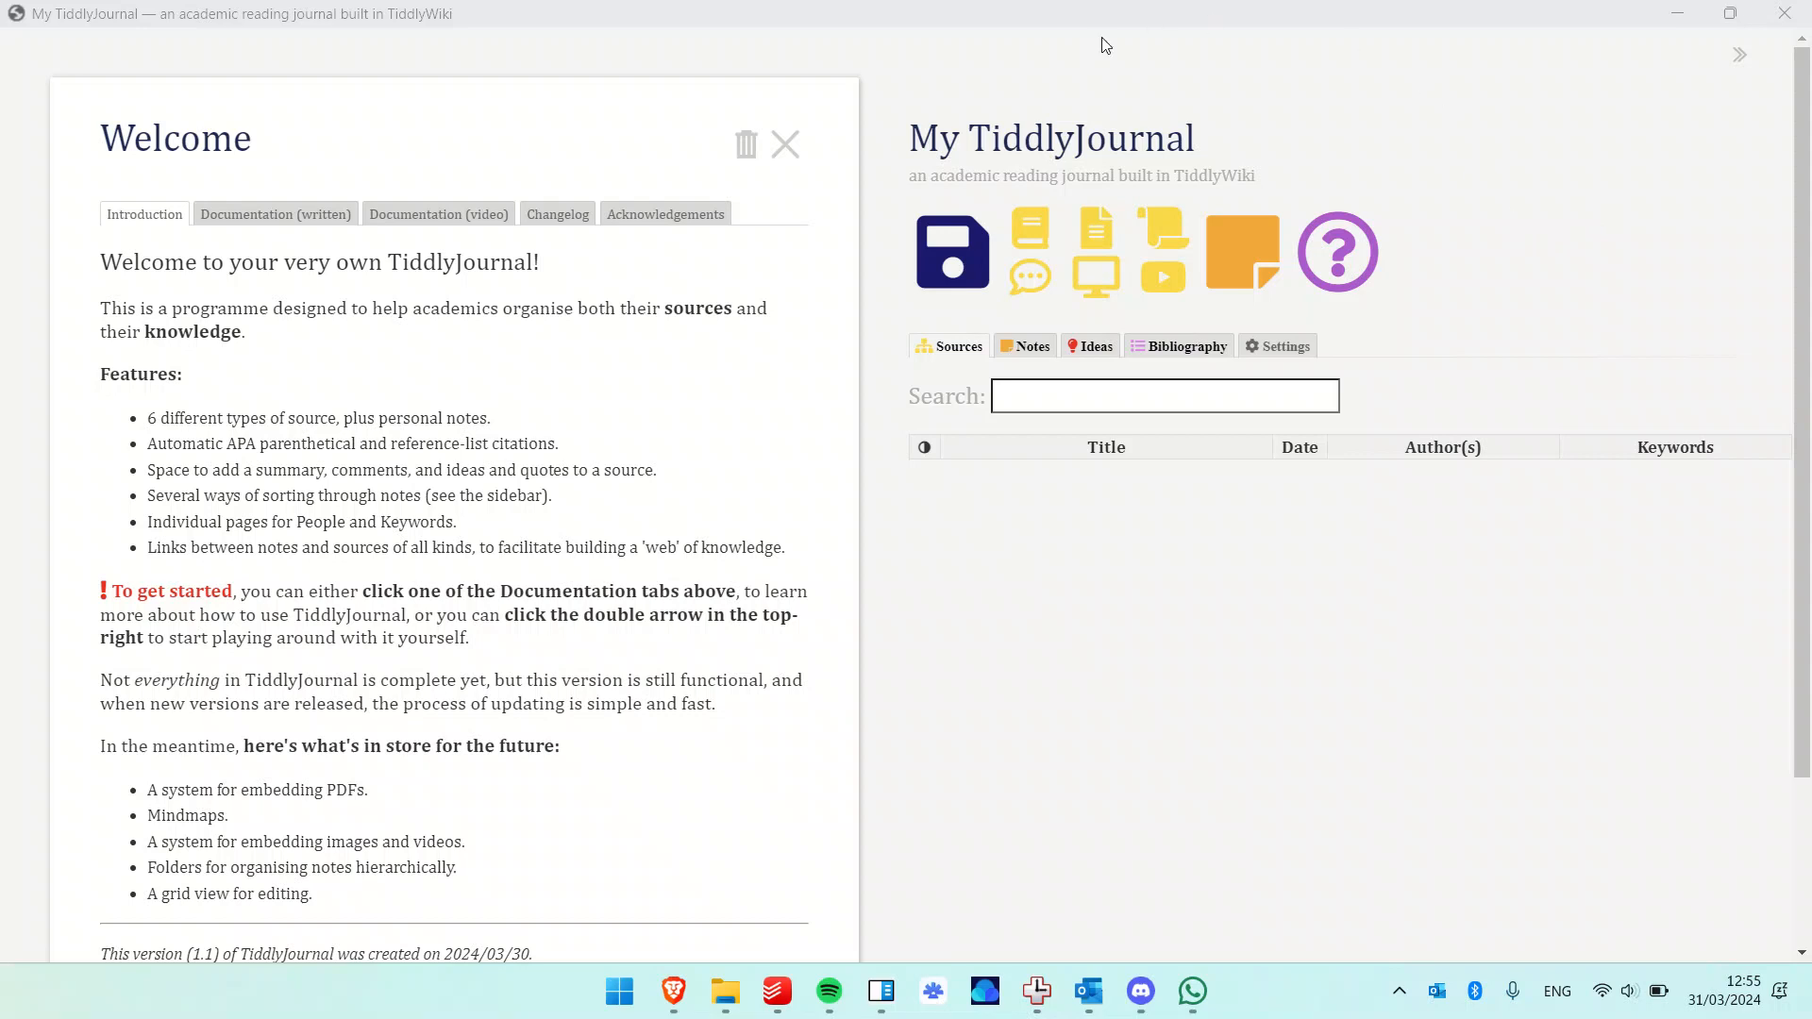
Create a new book source and enter "syntactic structures" as its title in lowercase.
{"action": "left_click", "coordinate": [1032, 229]}
{"action": "scroll", "coordinate": [522, 457], "scroll_direction": "down", "scroll_amount": 1}
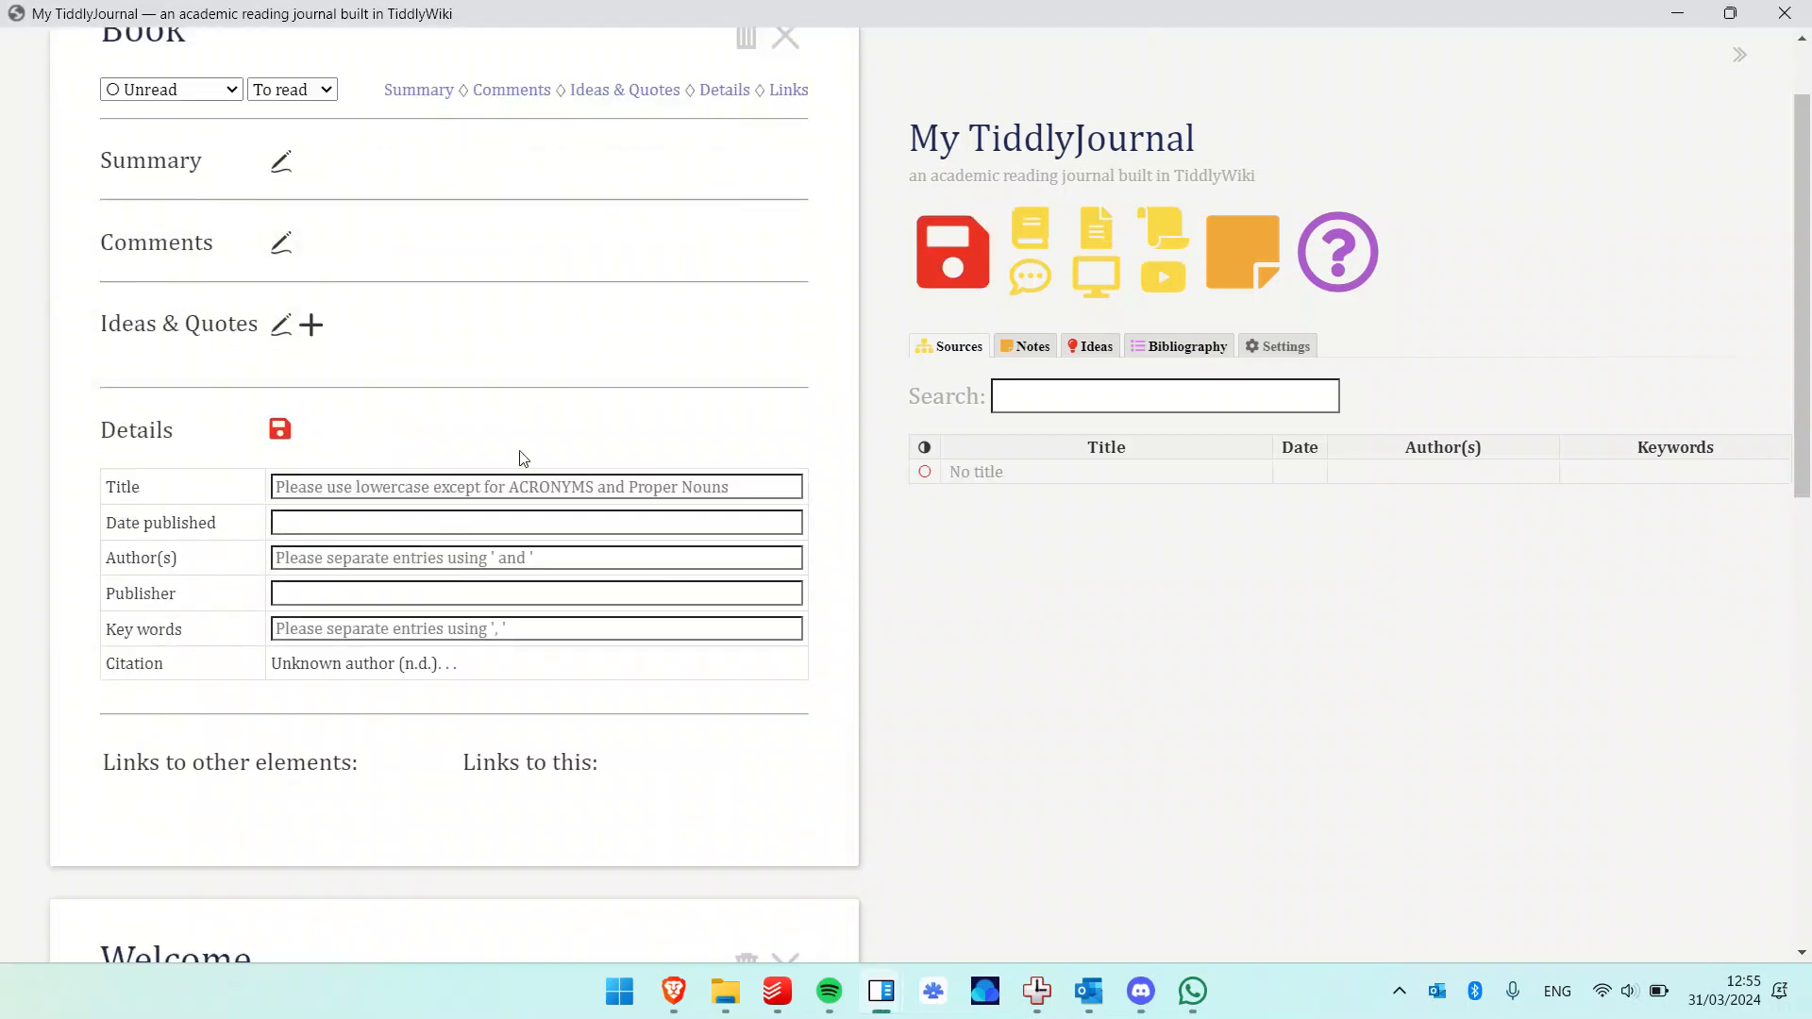
{"action": "scroll", "coordinate": [522, 458], "scroll_direction": "up", "scroll_amount": 1}
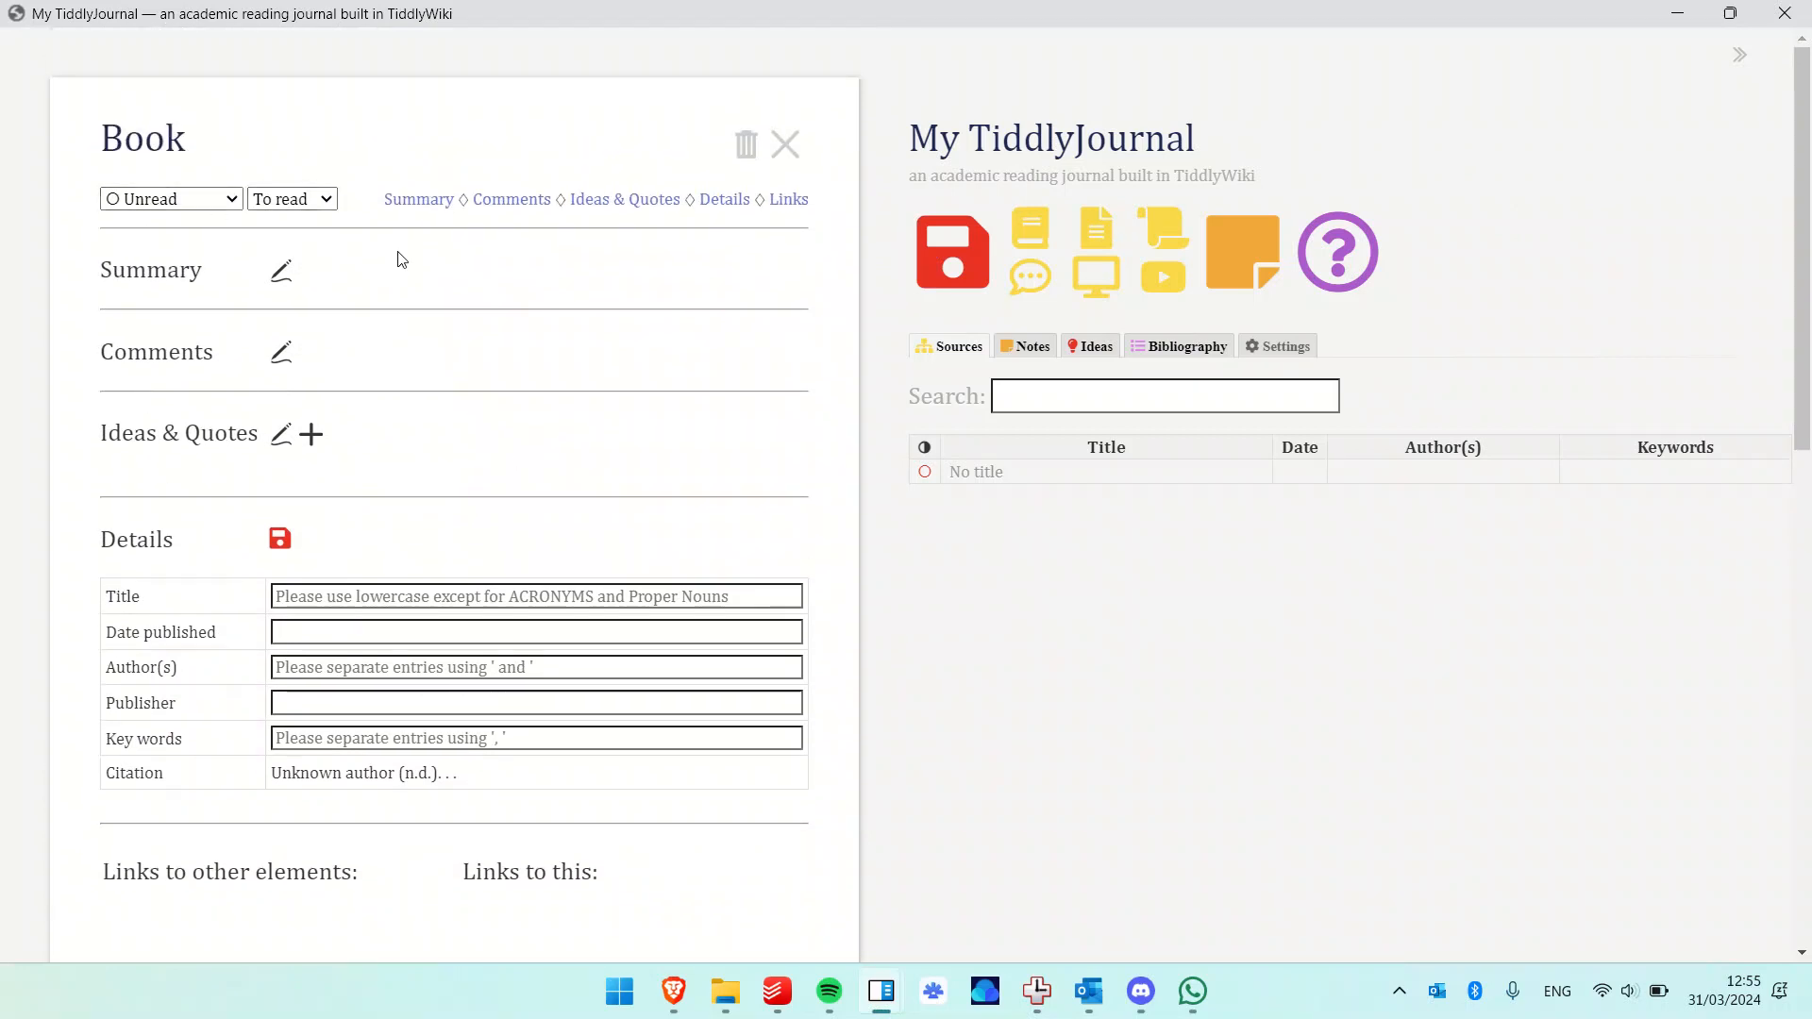
{"action": "left_click", "coordinate": [349, 596]}
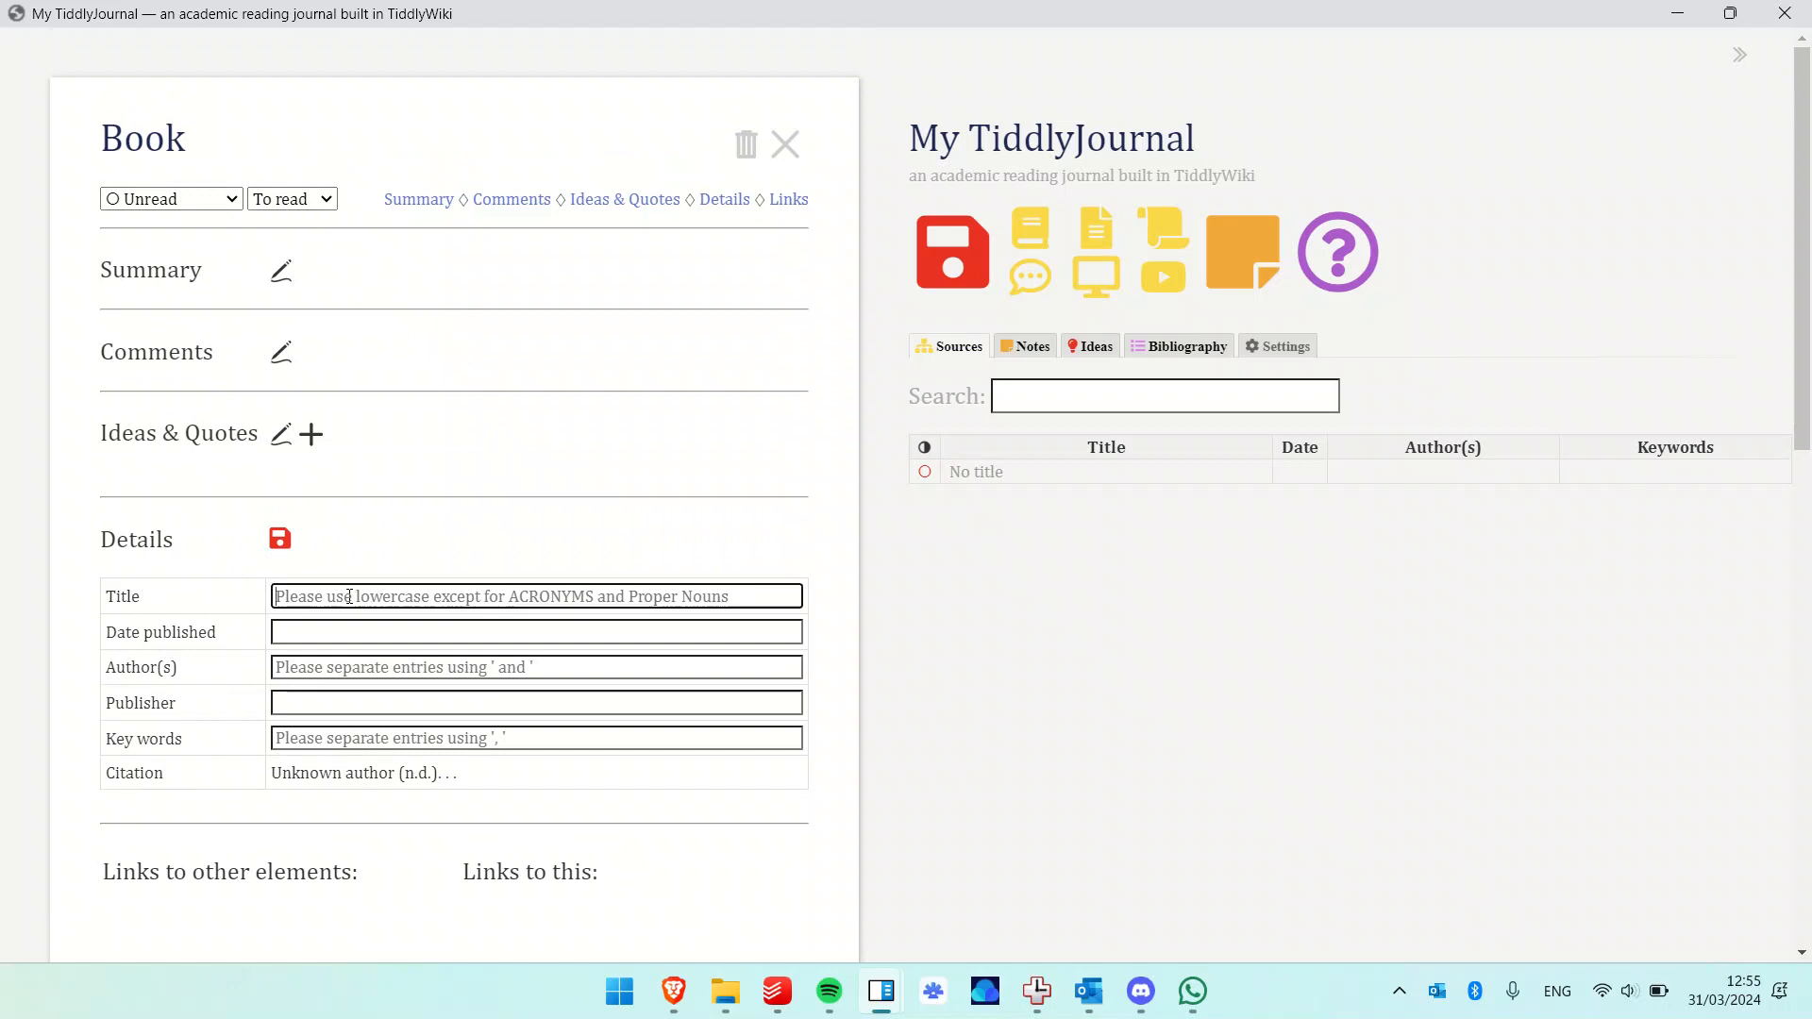
{"action": "type", "text": "Synta"}
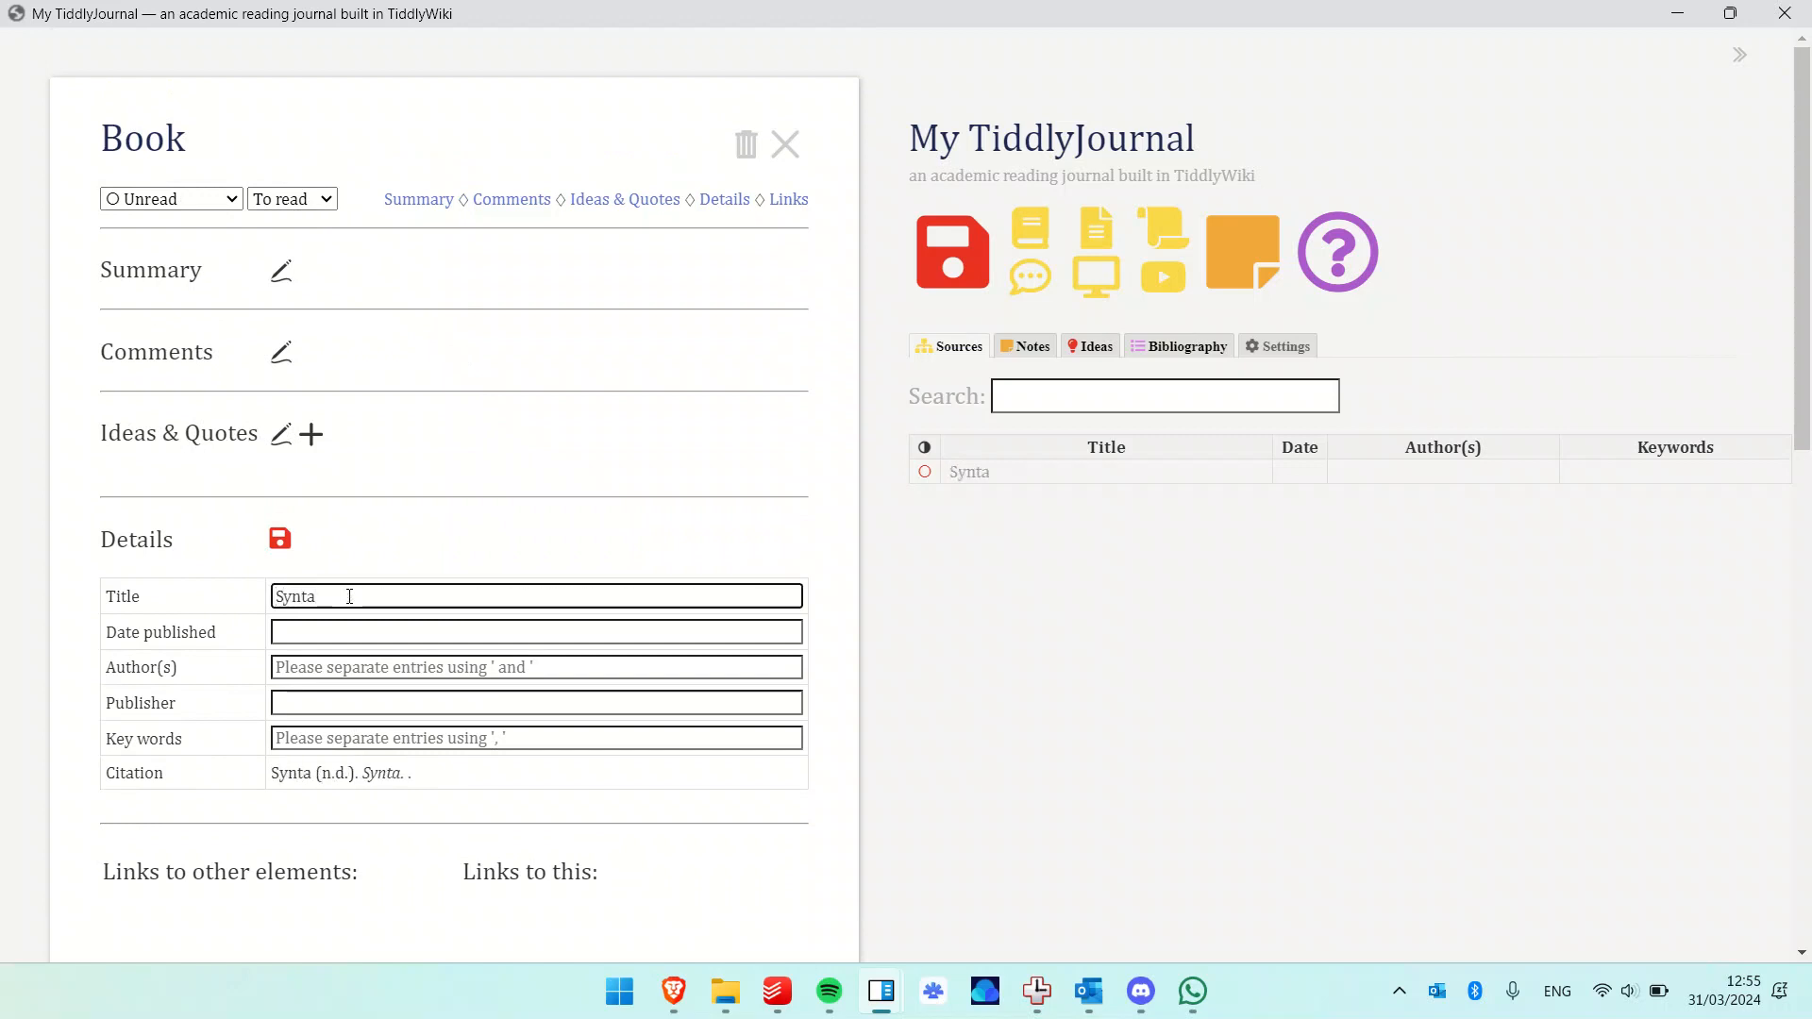
{"action": "key", "text": "BackSpace"}
{"action": "key", "text": "BackSpace"}
{"action": "key", "text": "BackSpace"}
{"action": "key", "text": "BackSpace"}
{"action": "key", "text": "BackSpace"}
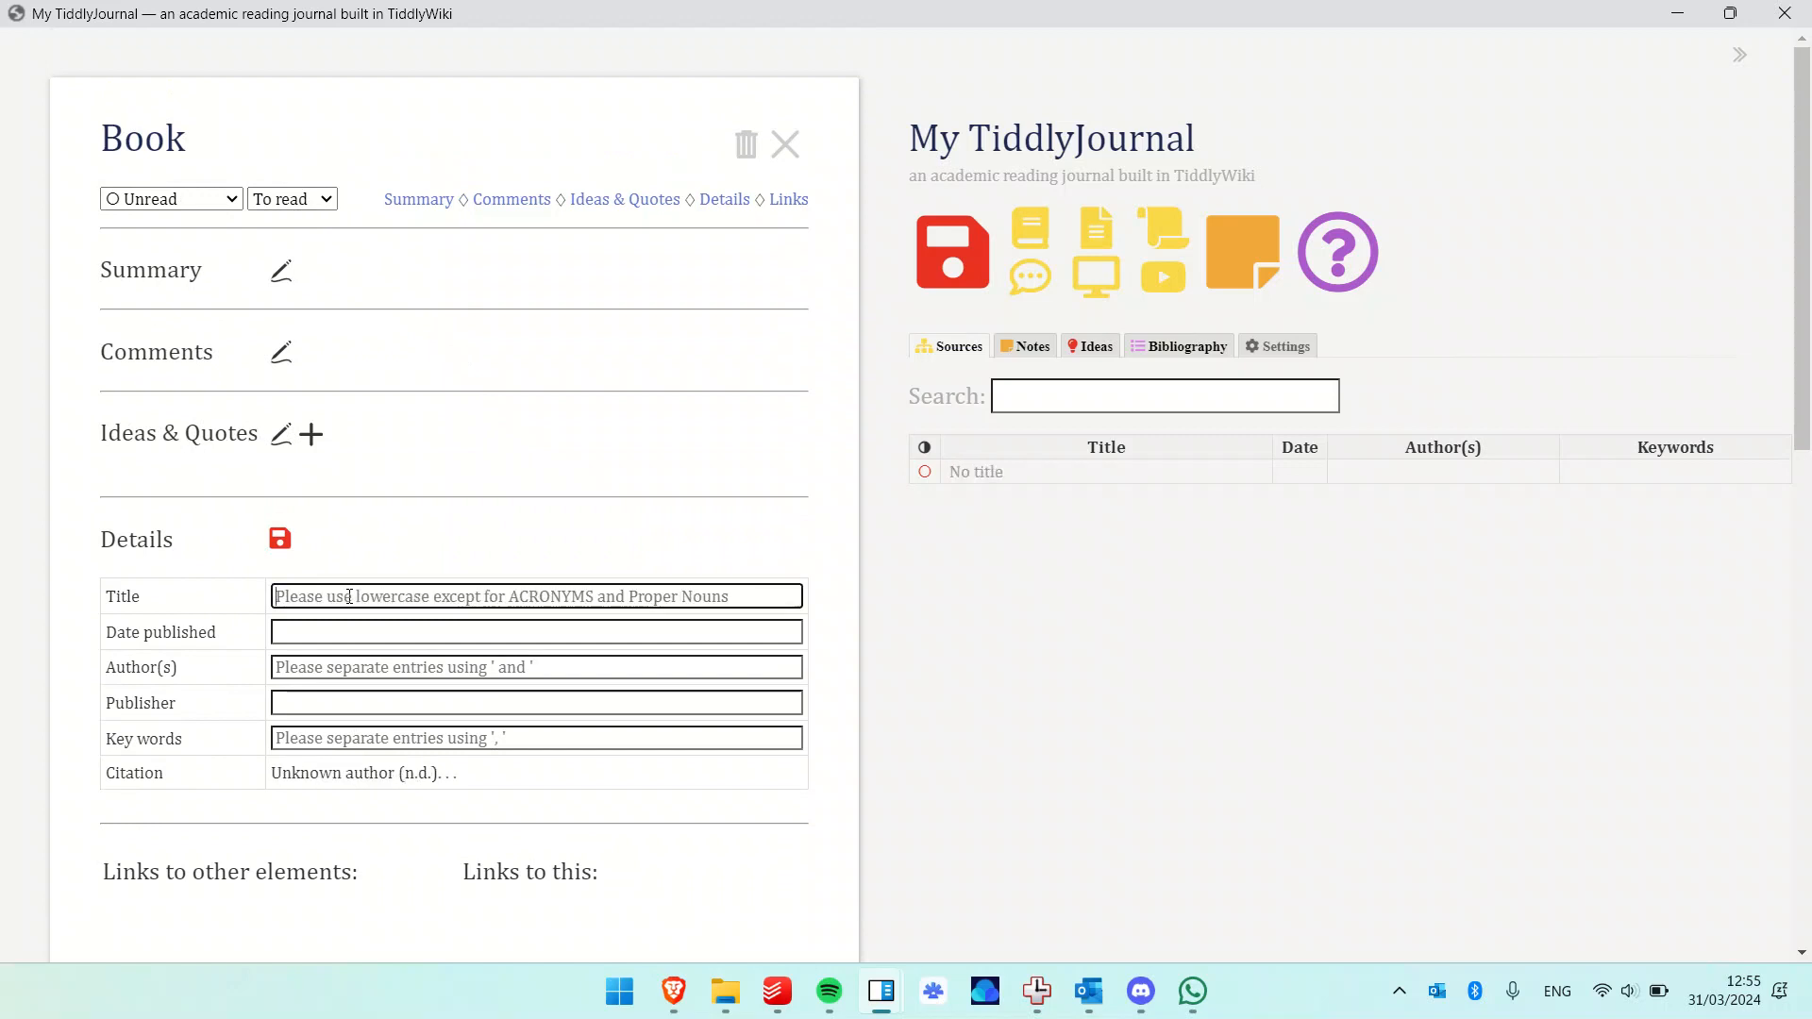
{"action": "type", "text": "syntact"}
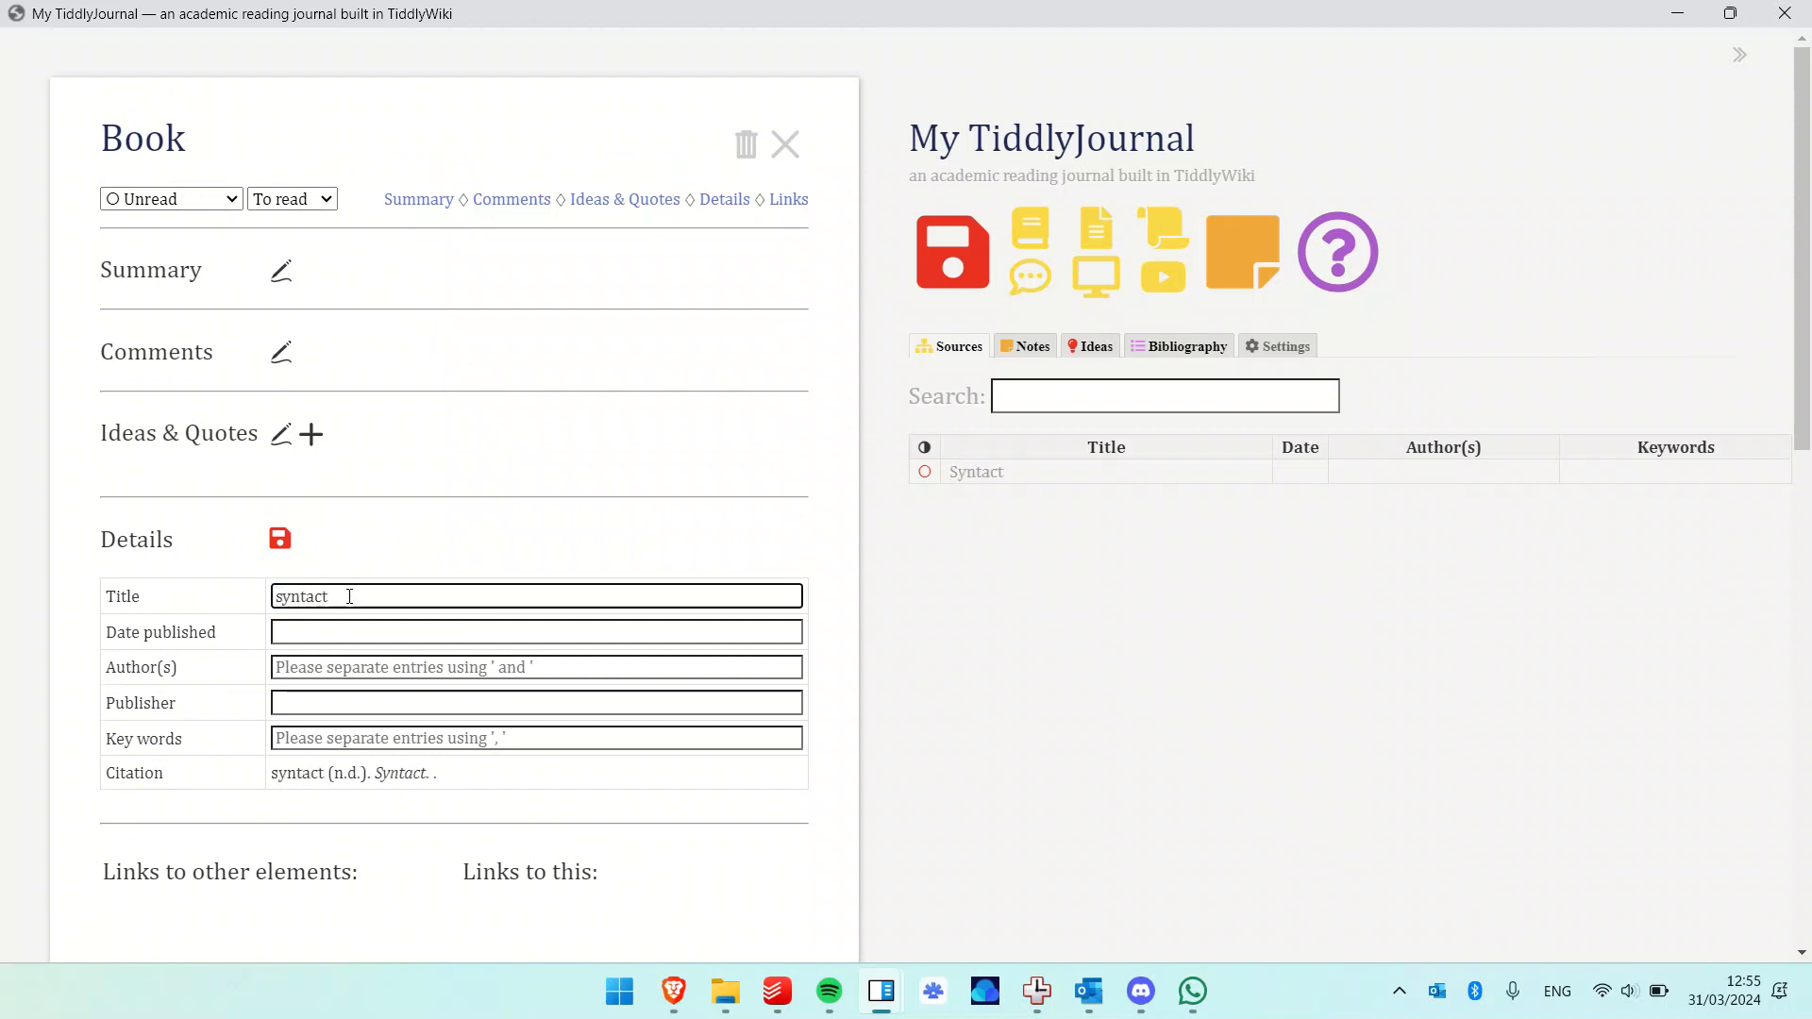
{"action": "type", "text": "ic structures"}
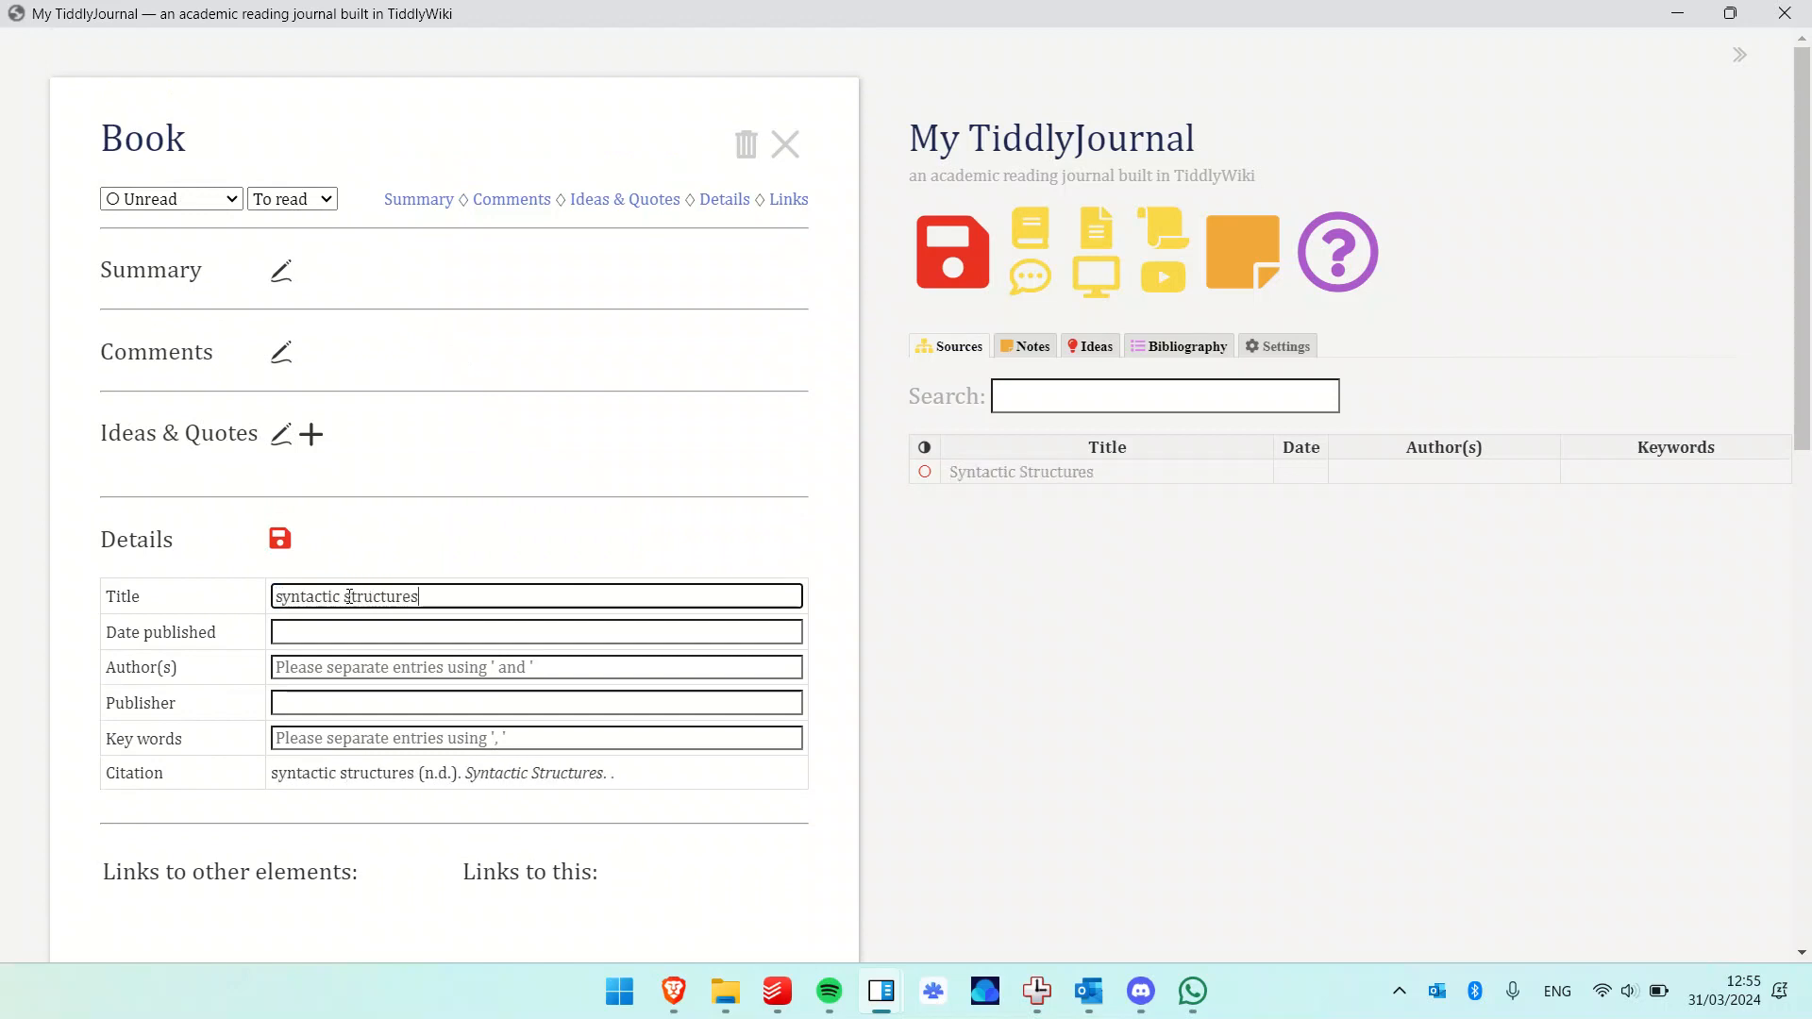
Set the book's publication date to 1957 and its author to Noam Chomsky.
{"action": "key", "text": "Tab"}
{"action": "type", "text": "1957"}
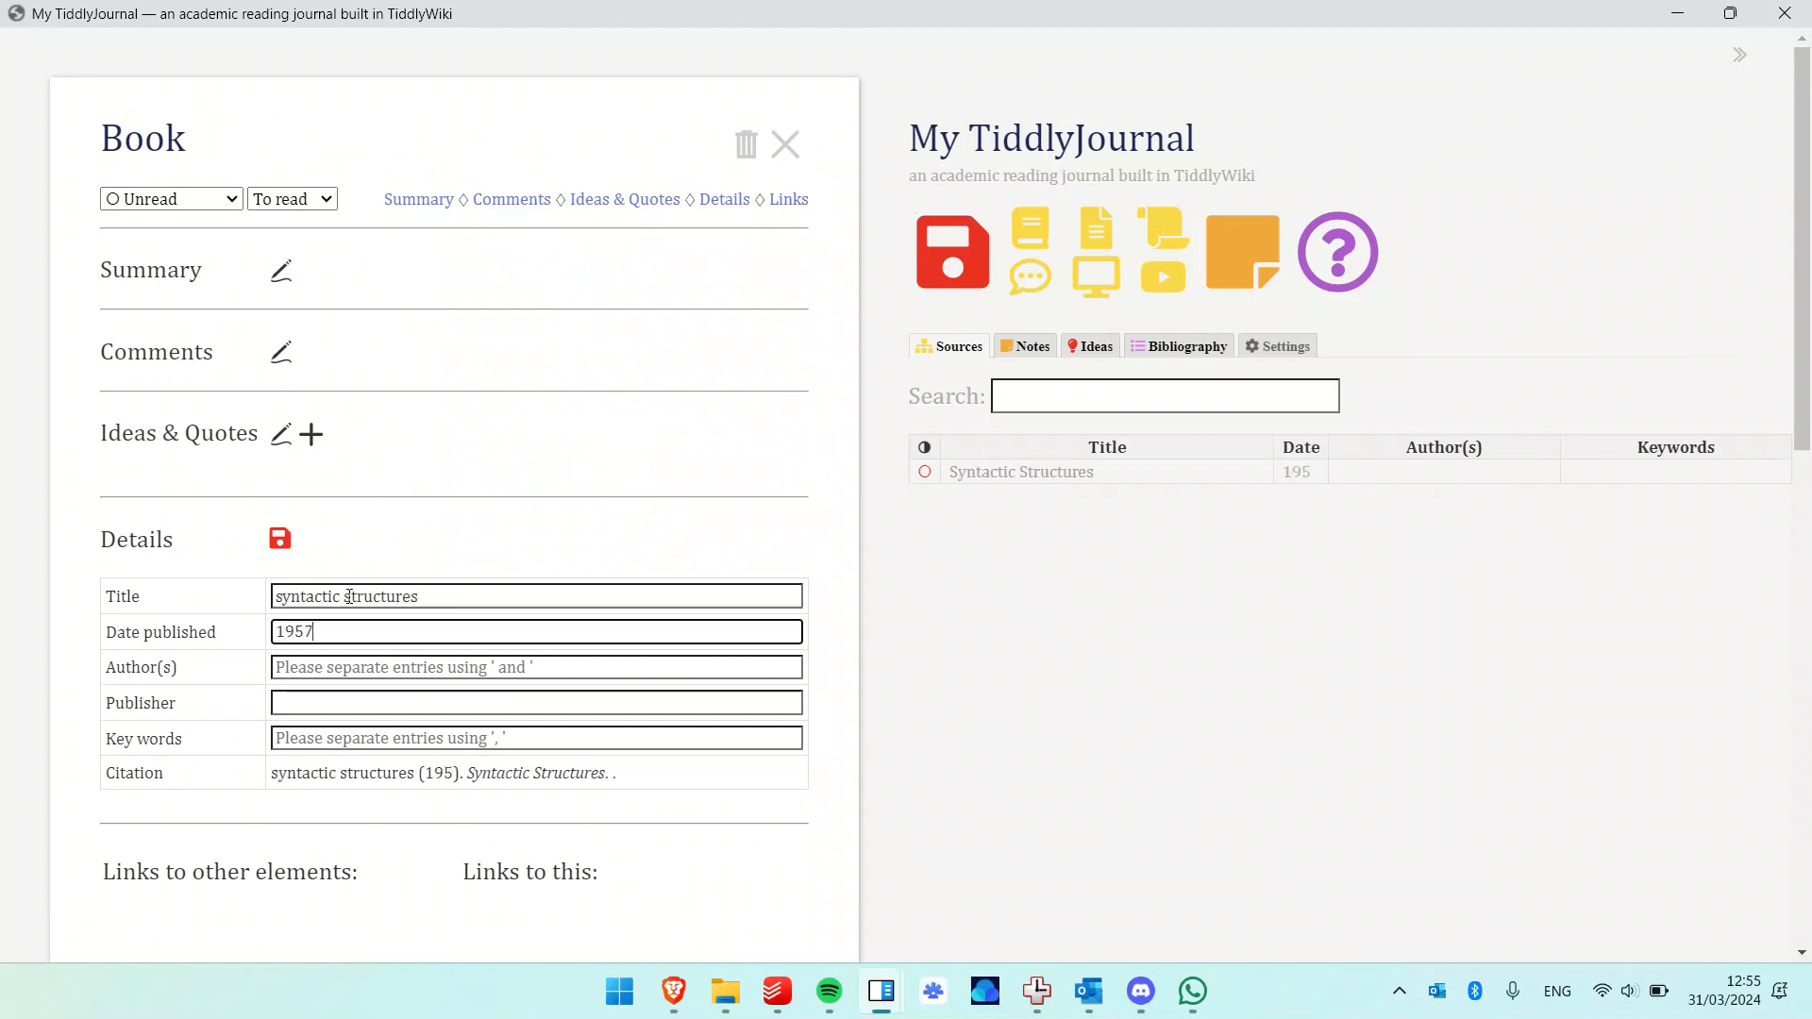
{"action": "key", "text": "Tab"}
{"action": "type", "text": "Noam C"}
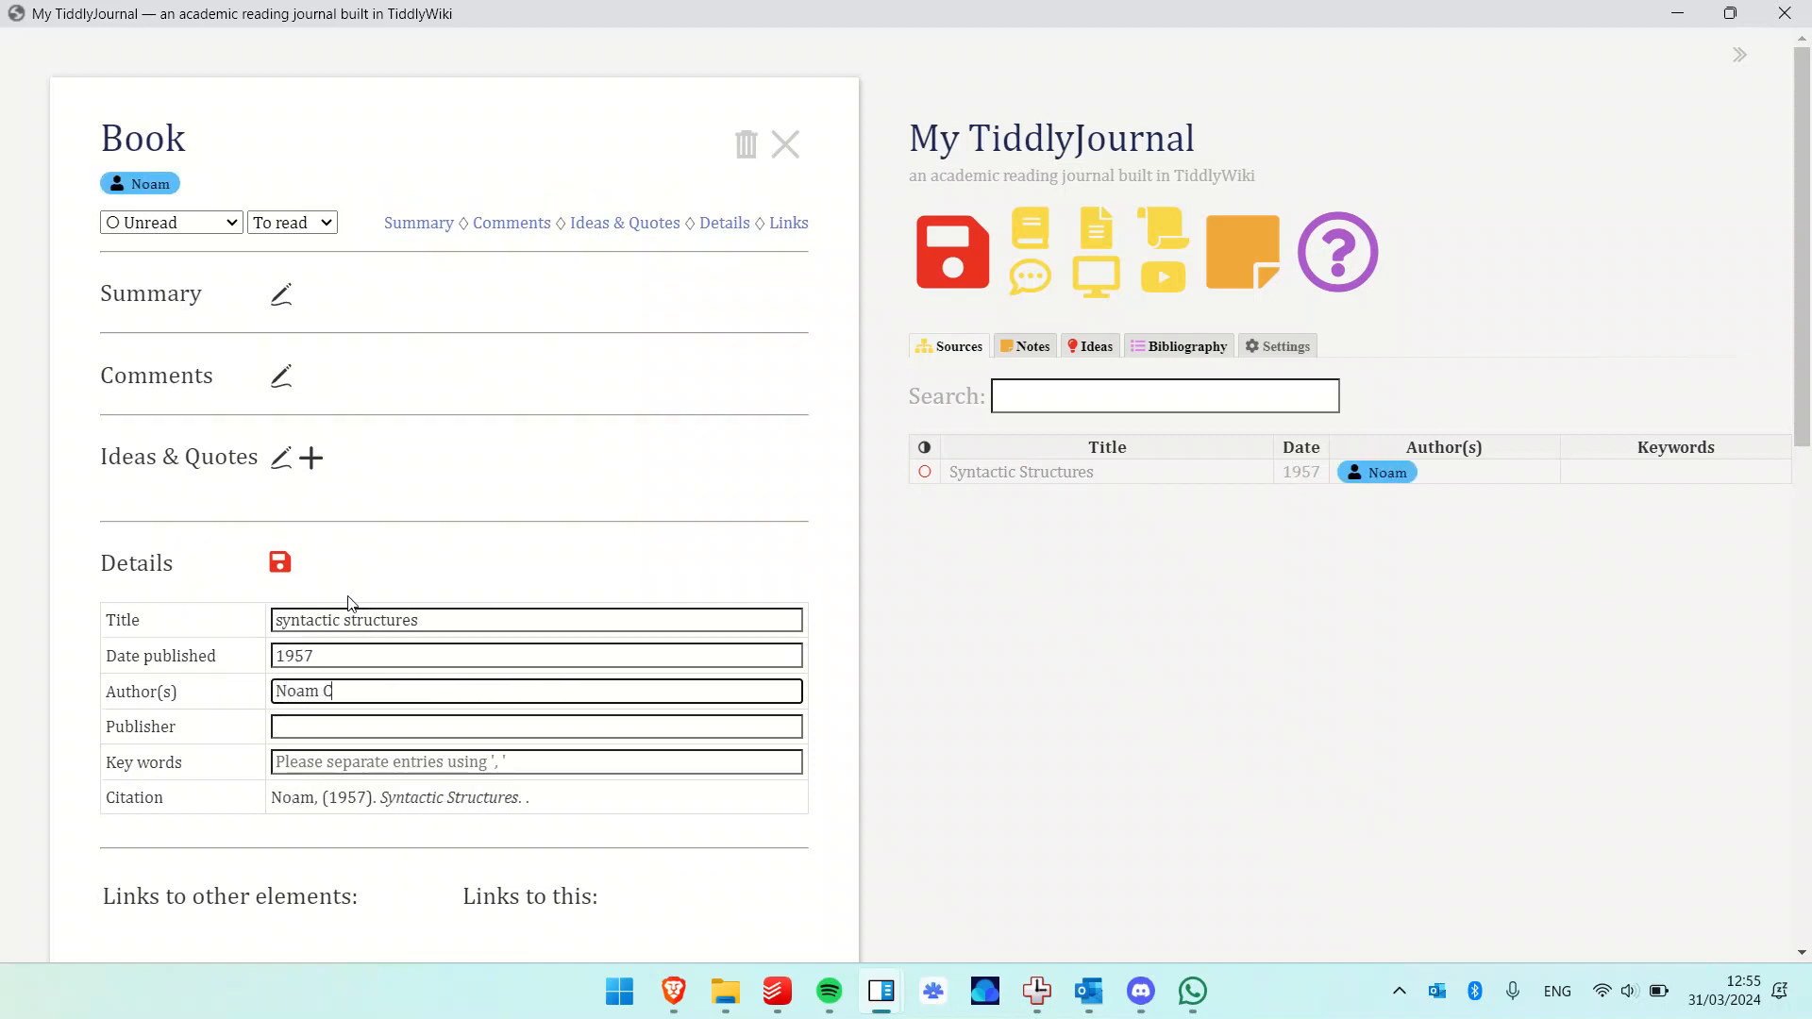
{"action": "type", "text": "homsky"}
Enter Mouton & Co as the publisher and Syntax as the keyword, and save the book's details.
{"action": "key", "text": "Tab"}
{"action": "type", "text": "Mo"}
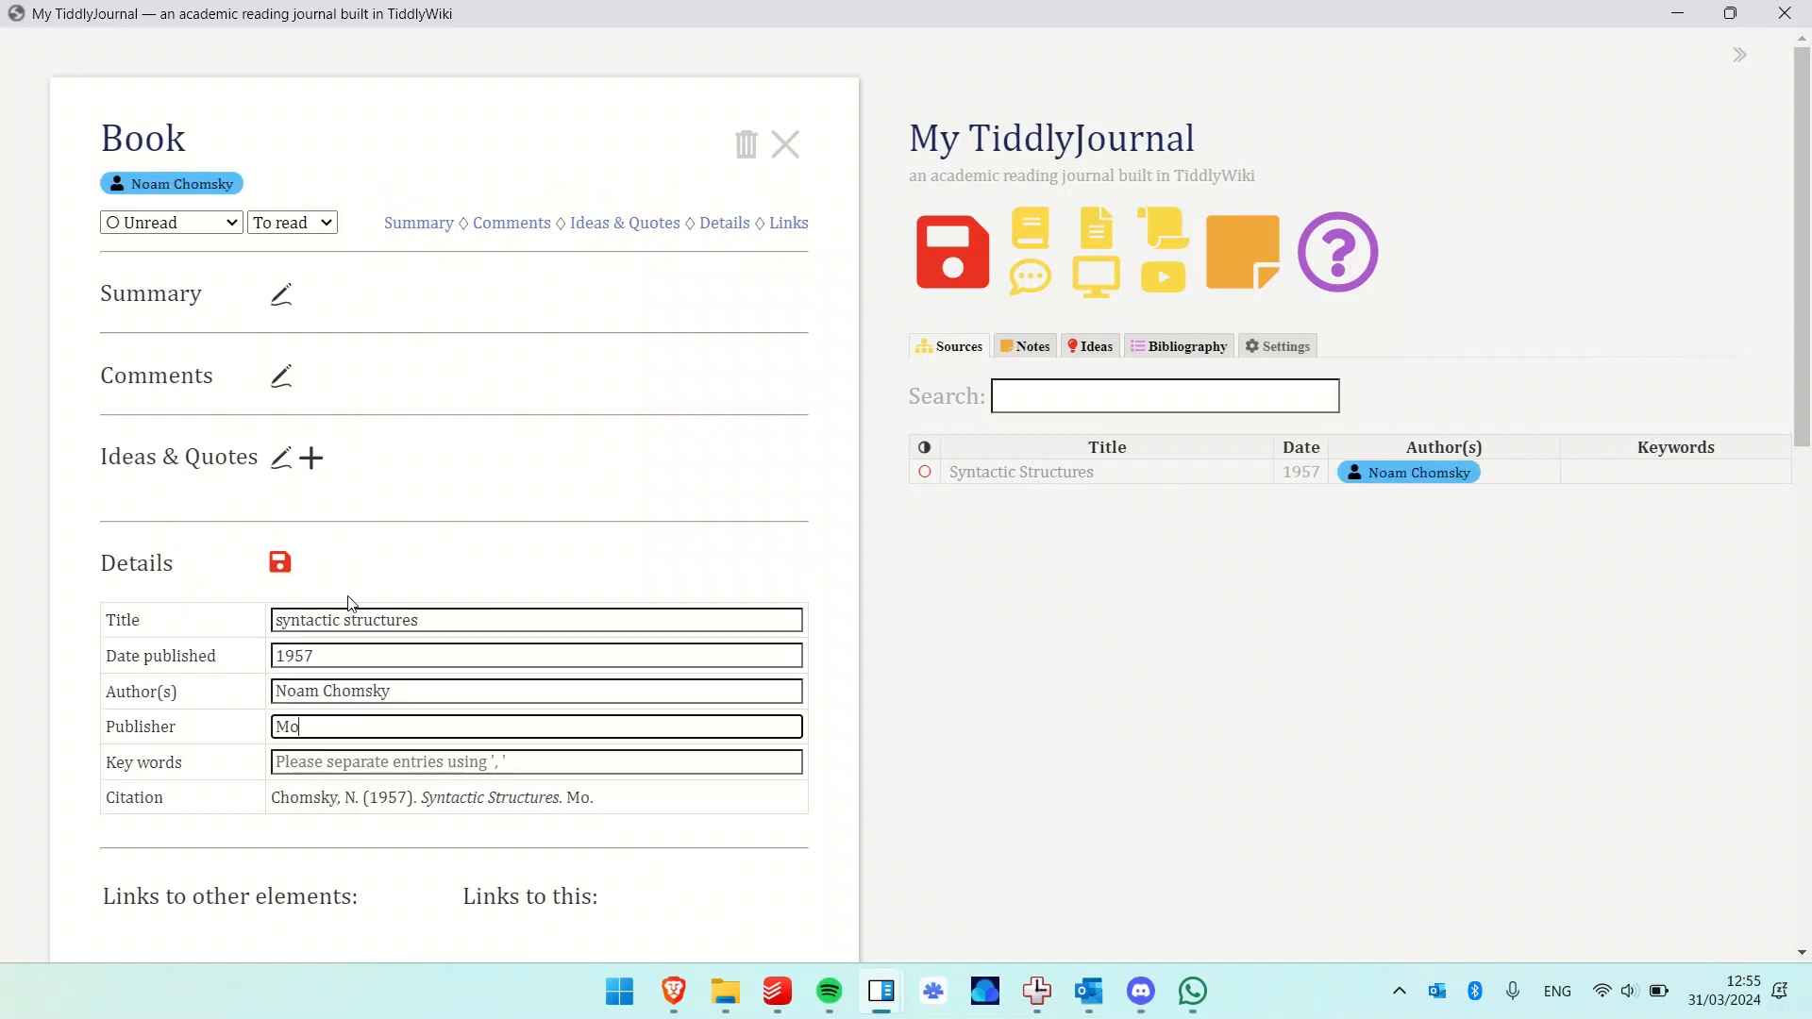
{"action": "type", "text": "uton ^"}
{"action": "key", "text": "BackSpace"}
{"action": "type", "text": "& Co"}
{"action": "key", "text": "Tab"}
{"action": "type", "text": "Syntax"}
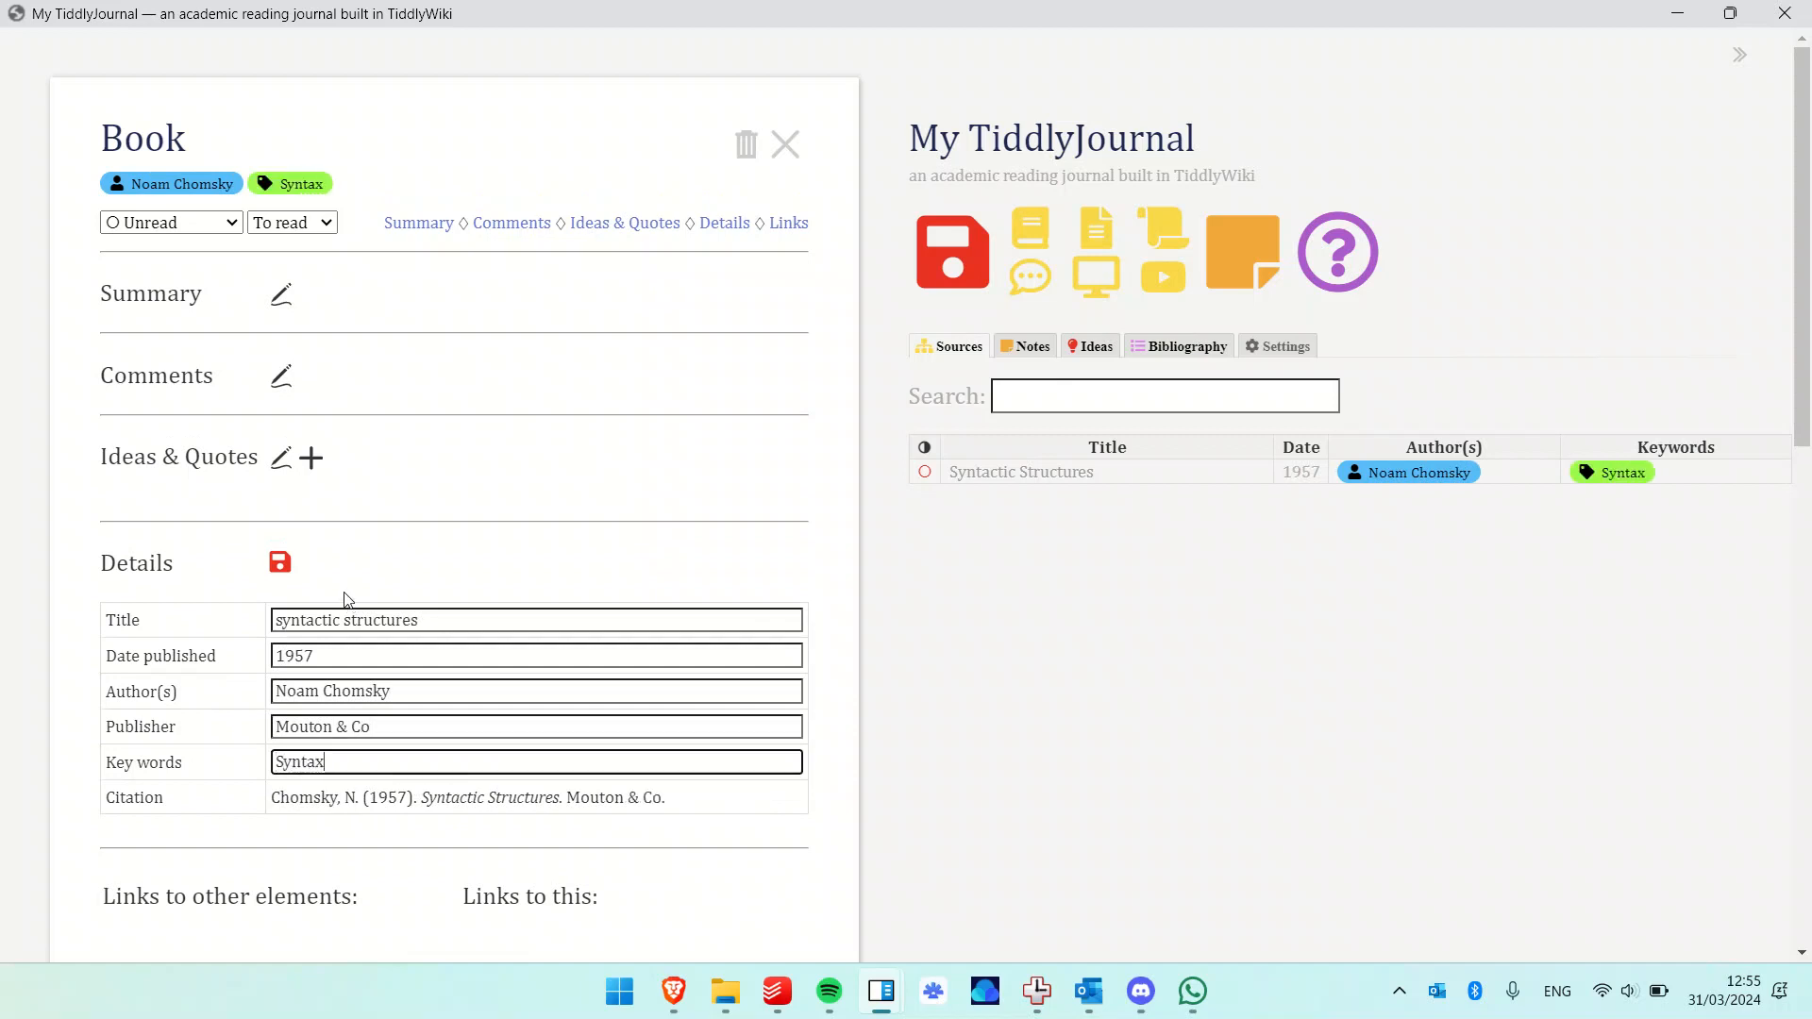
{"action": "left_click", "coordinate": [284, 561]}
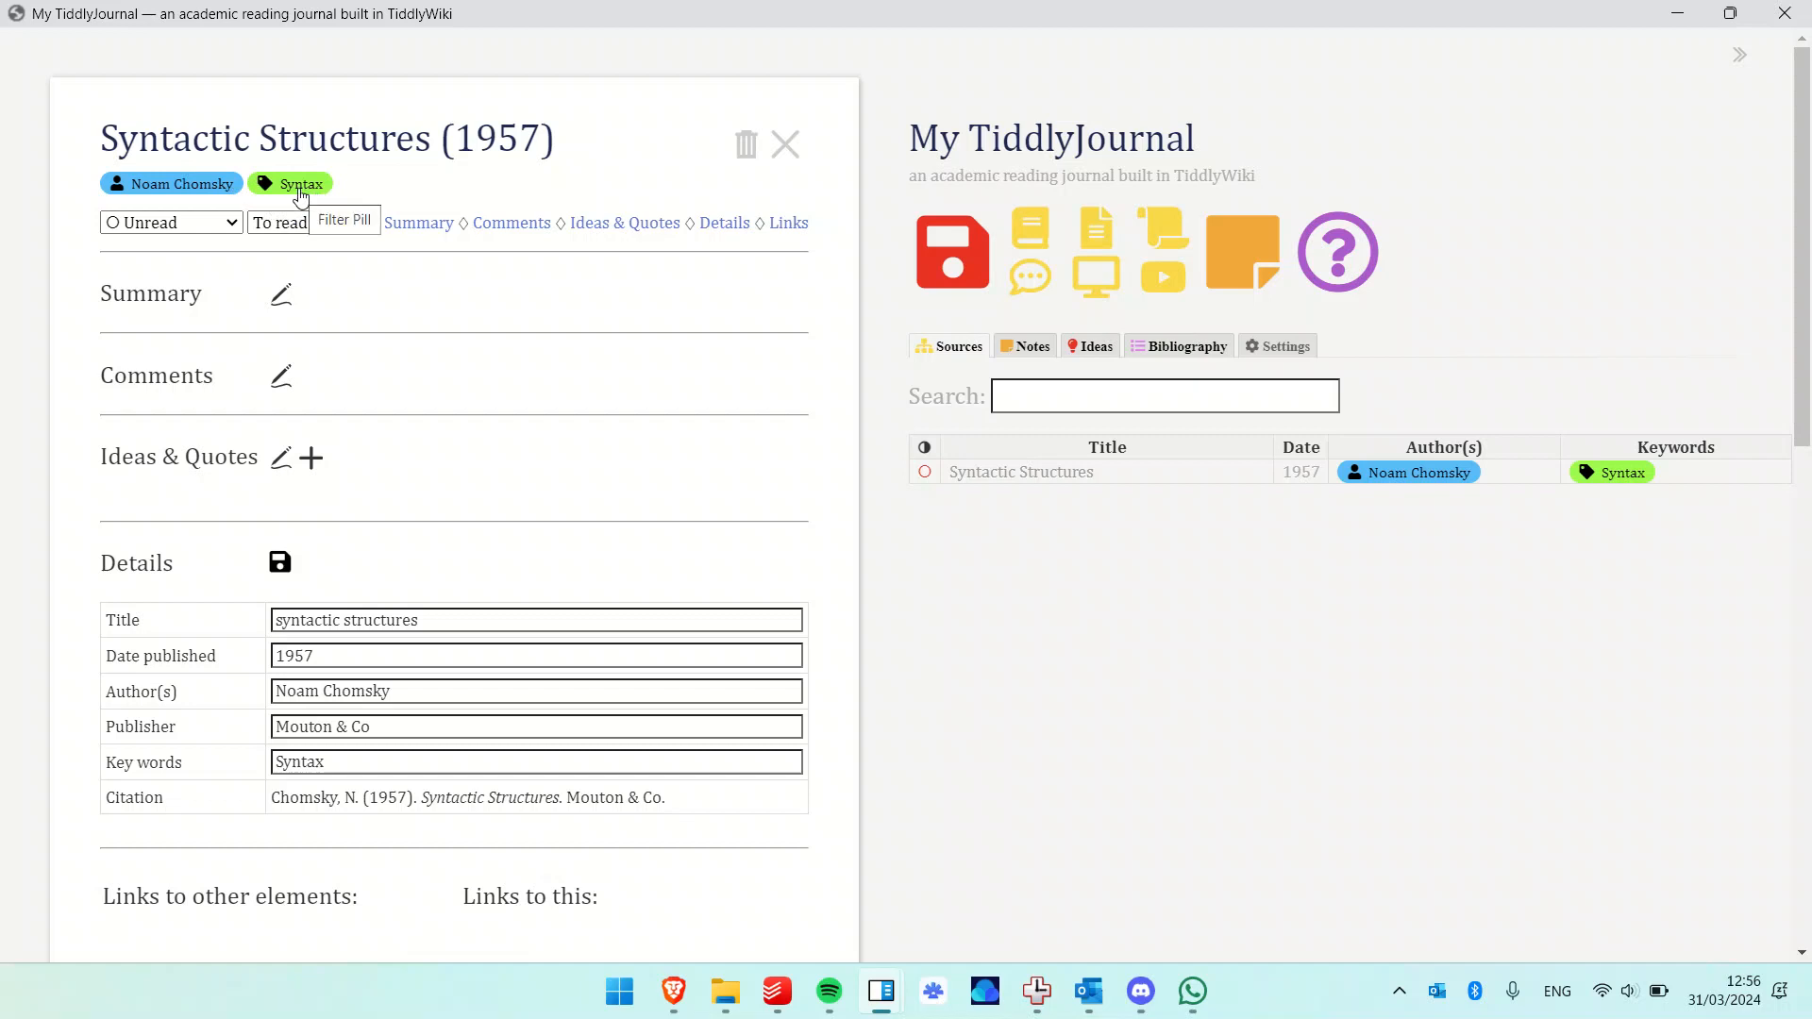
Mark the Syntactic Structures book as Read and set its progress status to Finished.
{"action": "left_click", "coordinate": [207, 234]}
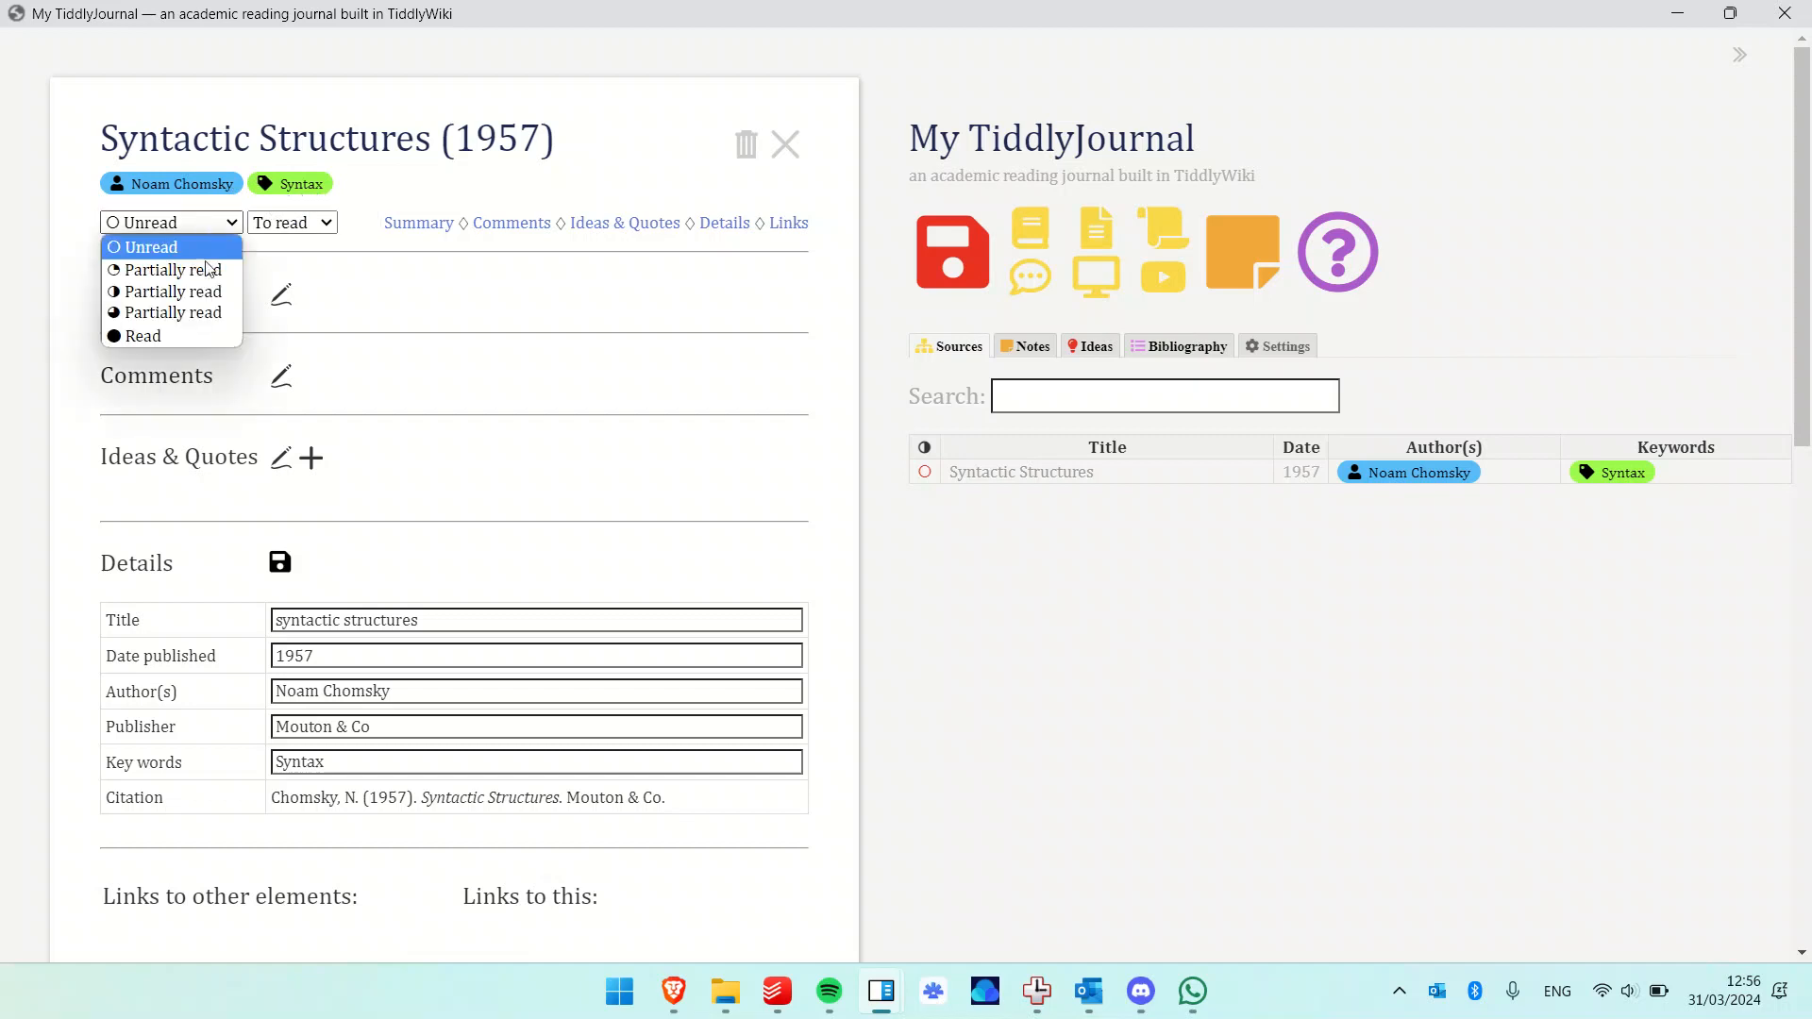
{"action": "left_click", "coordinate": [185, 332]}
{"action": "left_click", "coordinate": [311, 222]}
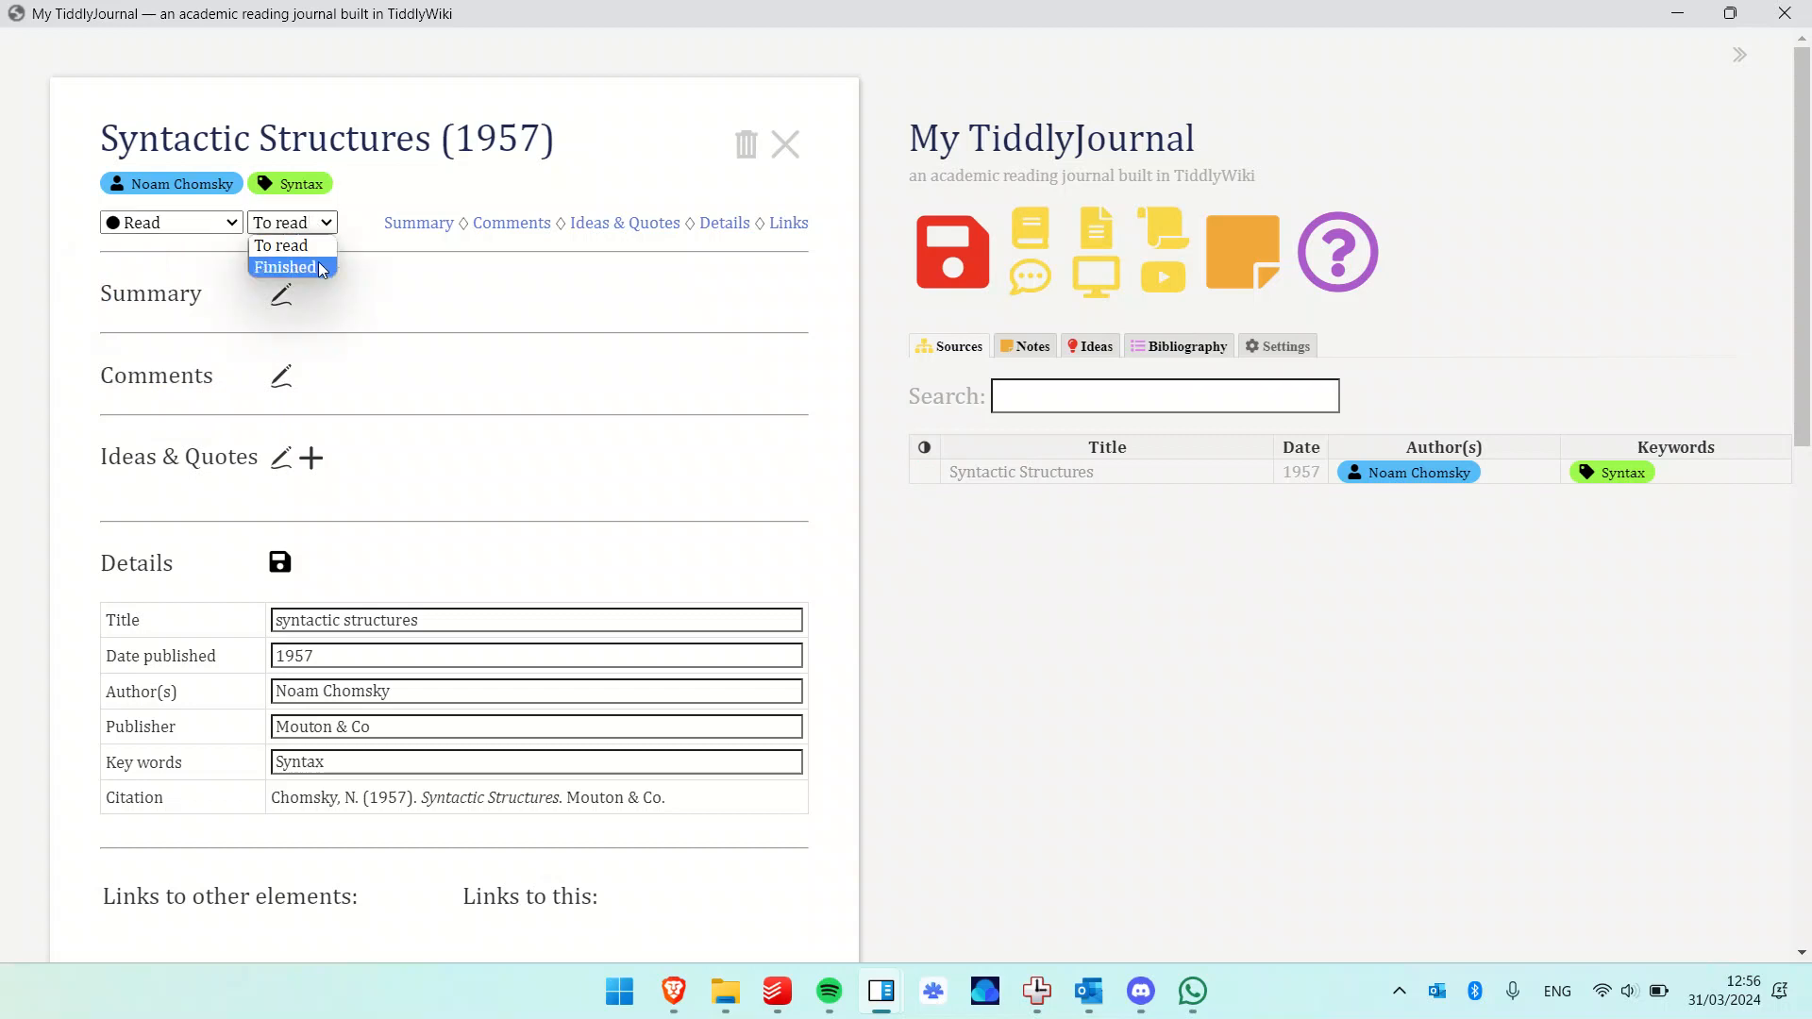
{"action": "left_click", "coordinate": [314, 267]}
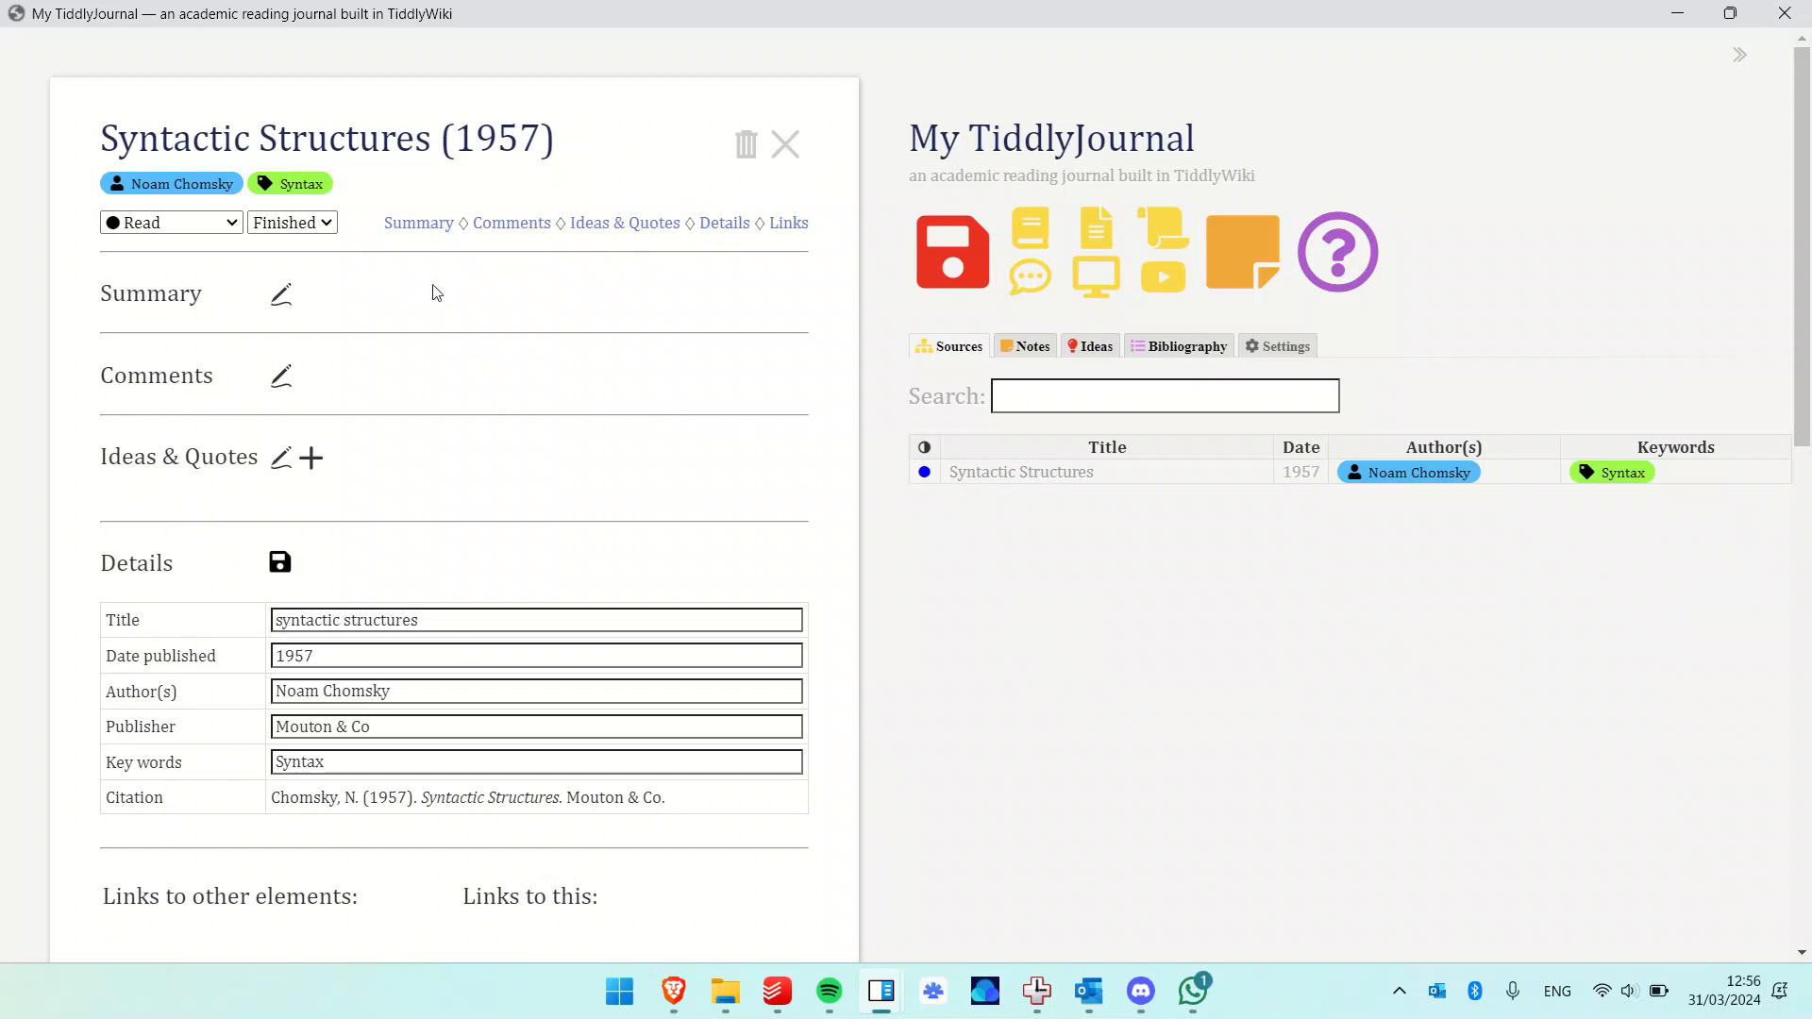
Jump to the book's Summary, Comments and Ideas & Quotes sections using its section links.
{"action": "left_click", "coordinate": [419, 223]}
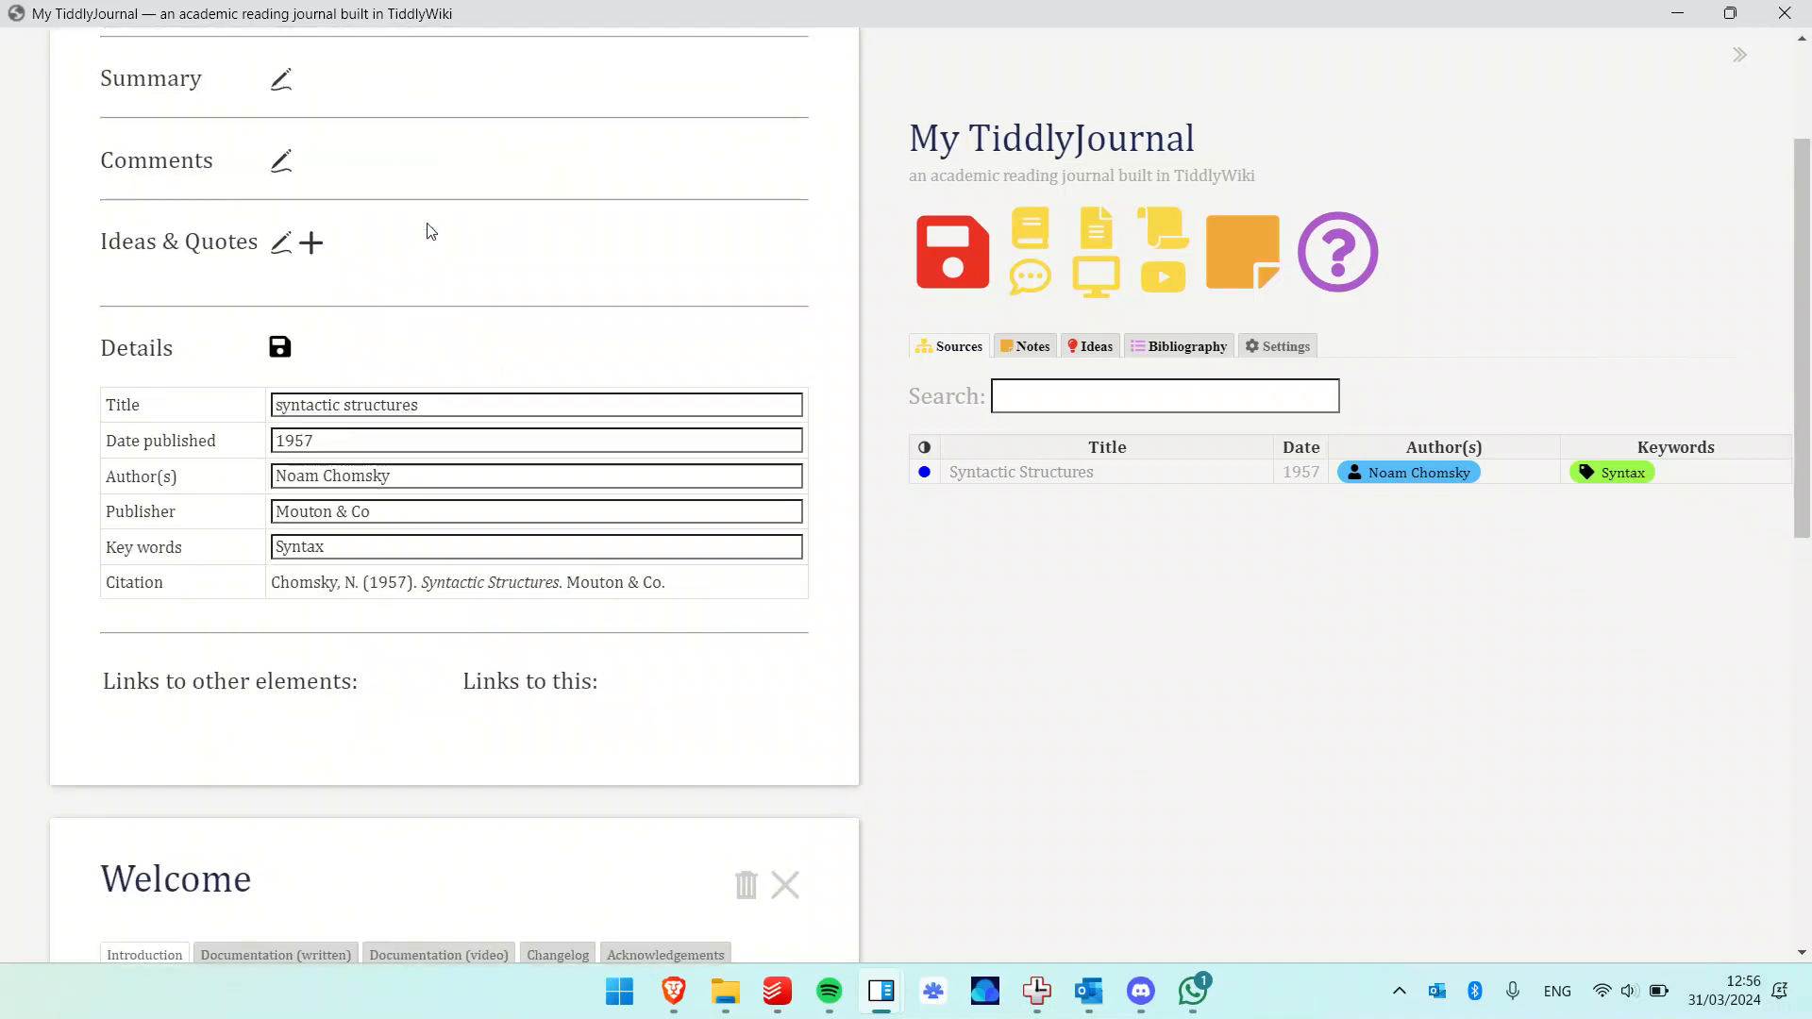
{"action": "scroll", "coordinate": [425, 230], "scroll_direction": "up", "scroll_amount": 3}
{"action": "left_click", "coordinate": [501, 225]}
{"action": "scroll", "coordinate": [498, 222], "scroll_direction": "up", "scroll_amount": 3}
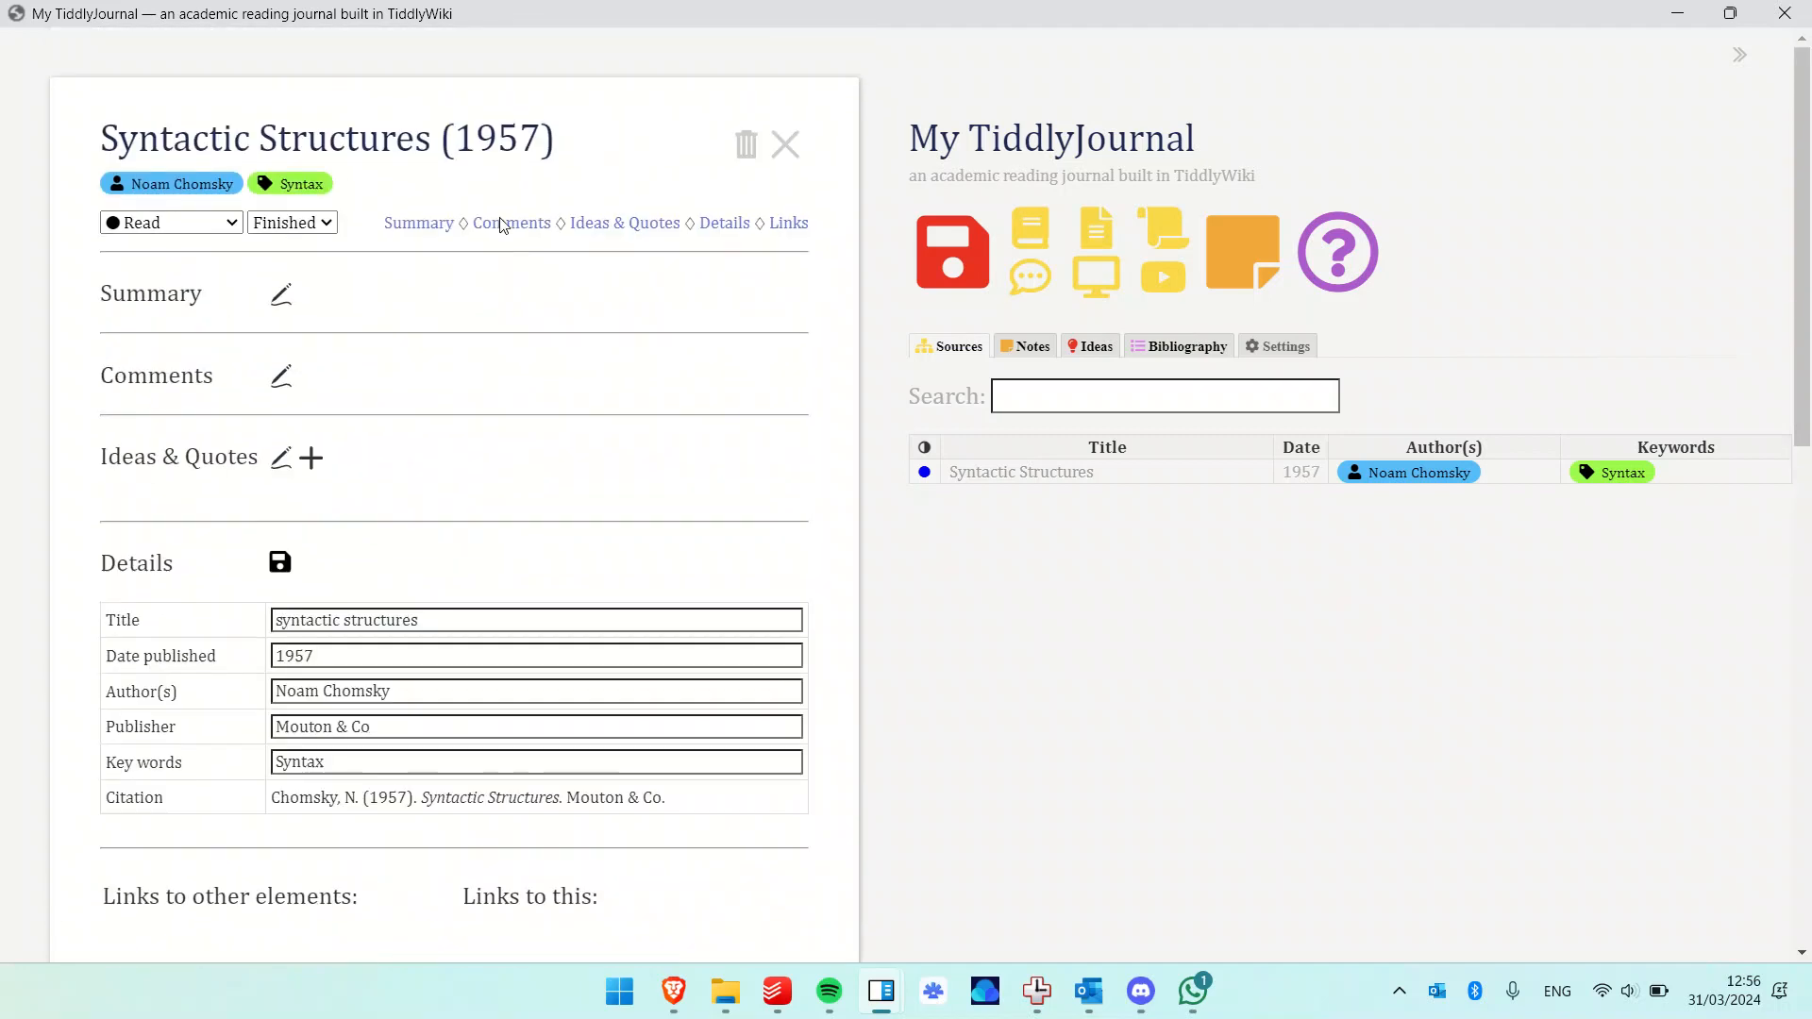
{"action": "left_click", "coordinate": [637, 227]}
{"action": "scroll", "coordinate": [635, 226], "scroll_direction": "up", "scroll_amount": 3}
Open and close the Summary and Comments editors of the book without entering any text.
{"action": "left_click", "coordinate": [283, 297]}
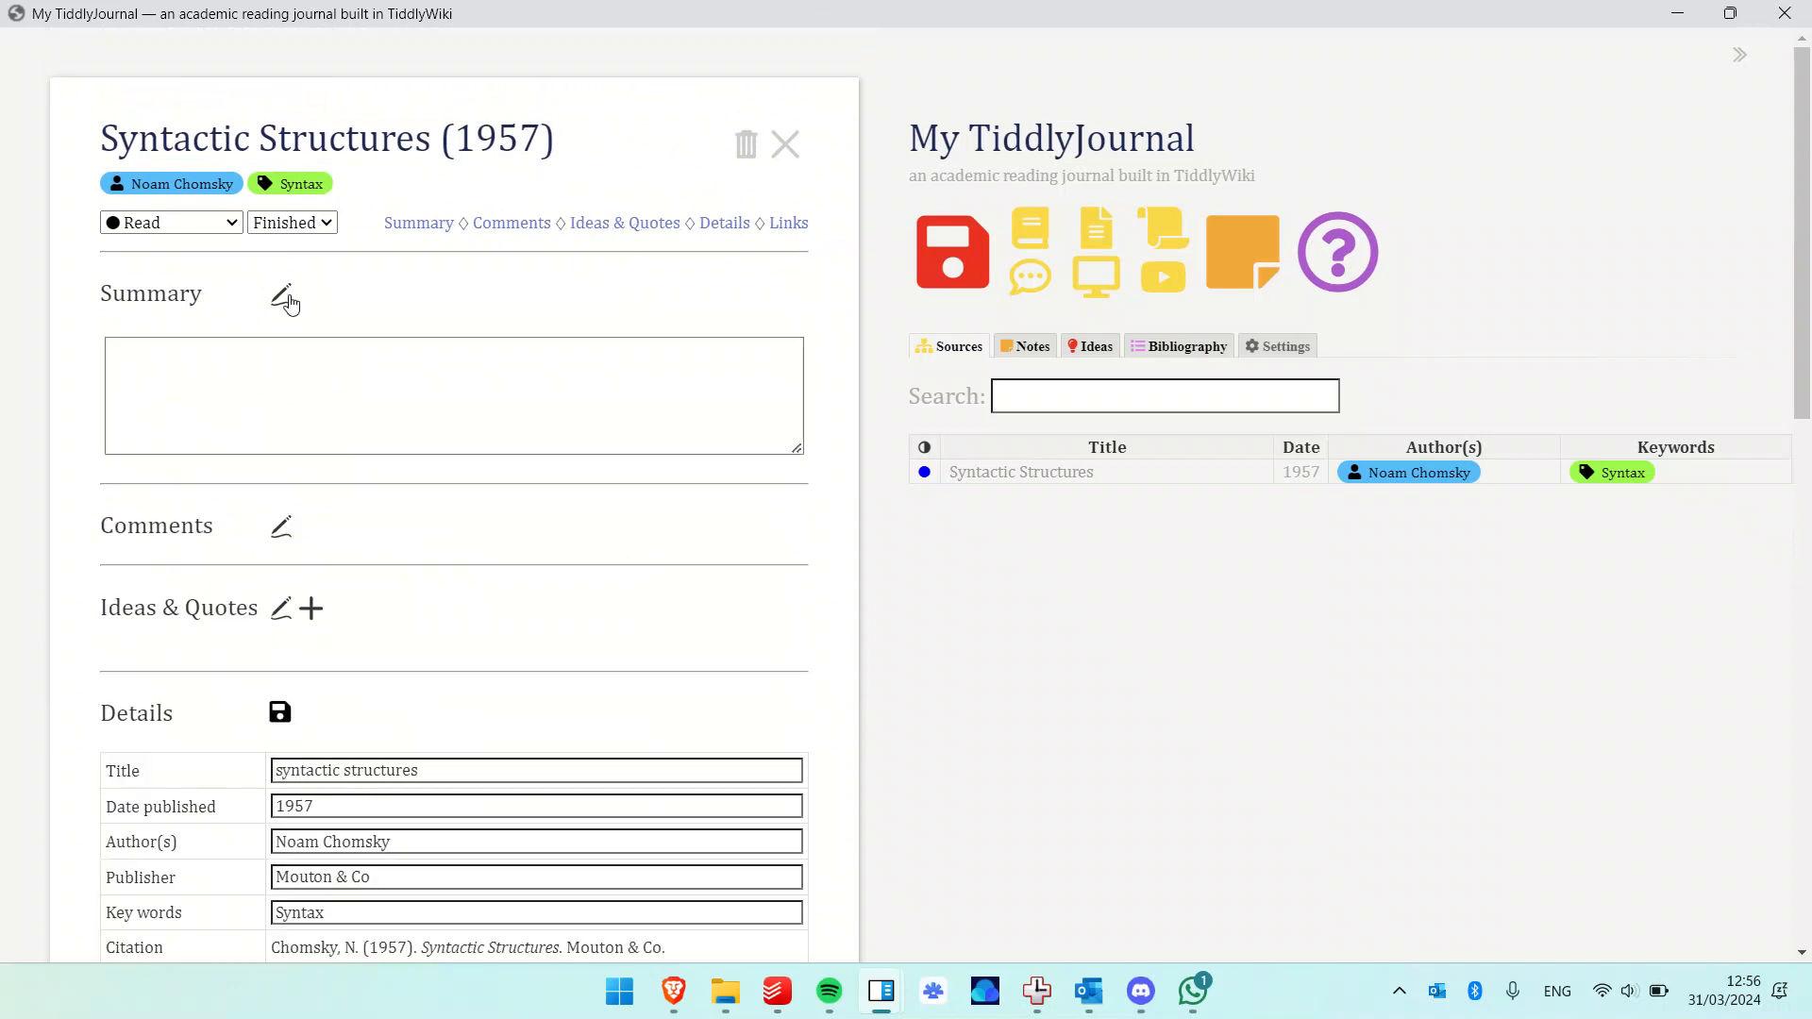
{"action": "left_click", "coordinate": [296, 365]}
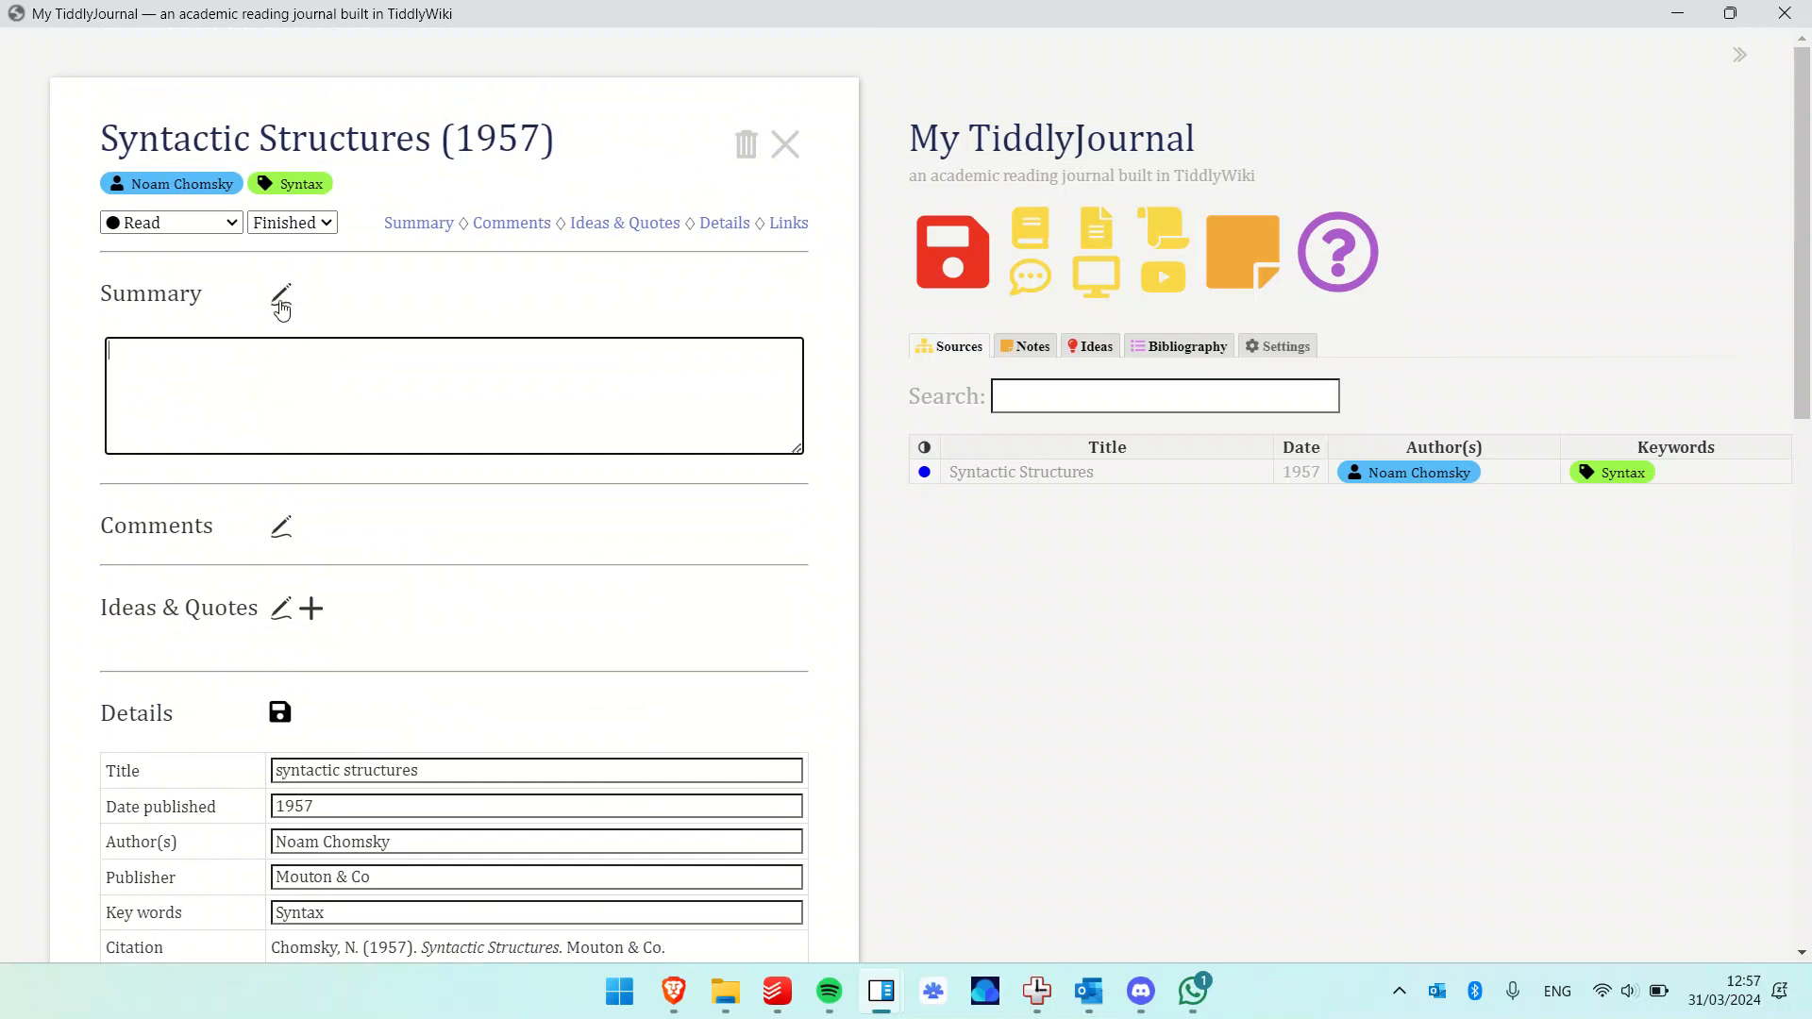
{"action": "left_click", "coordinate": [278, 309]}
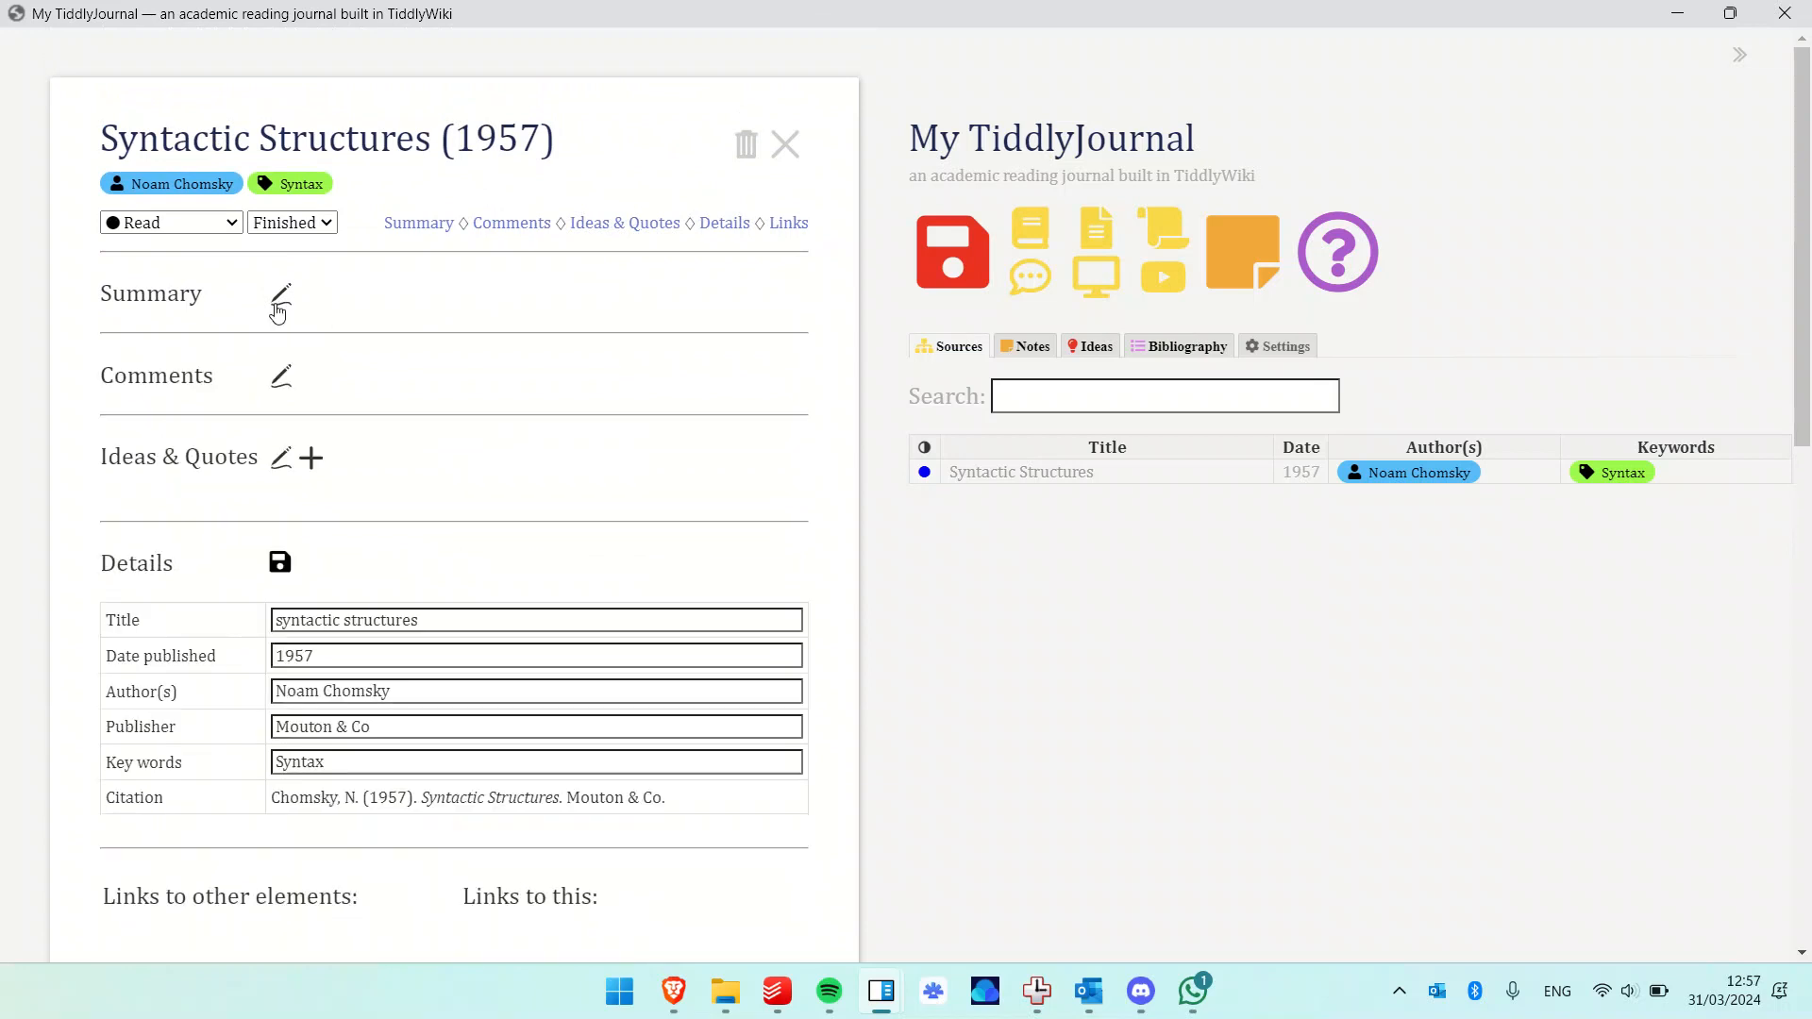
{"action": "left_click", "coordinate": [282, 377]}
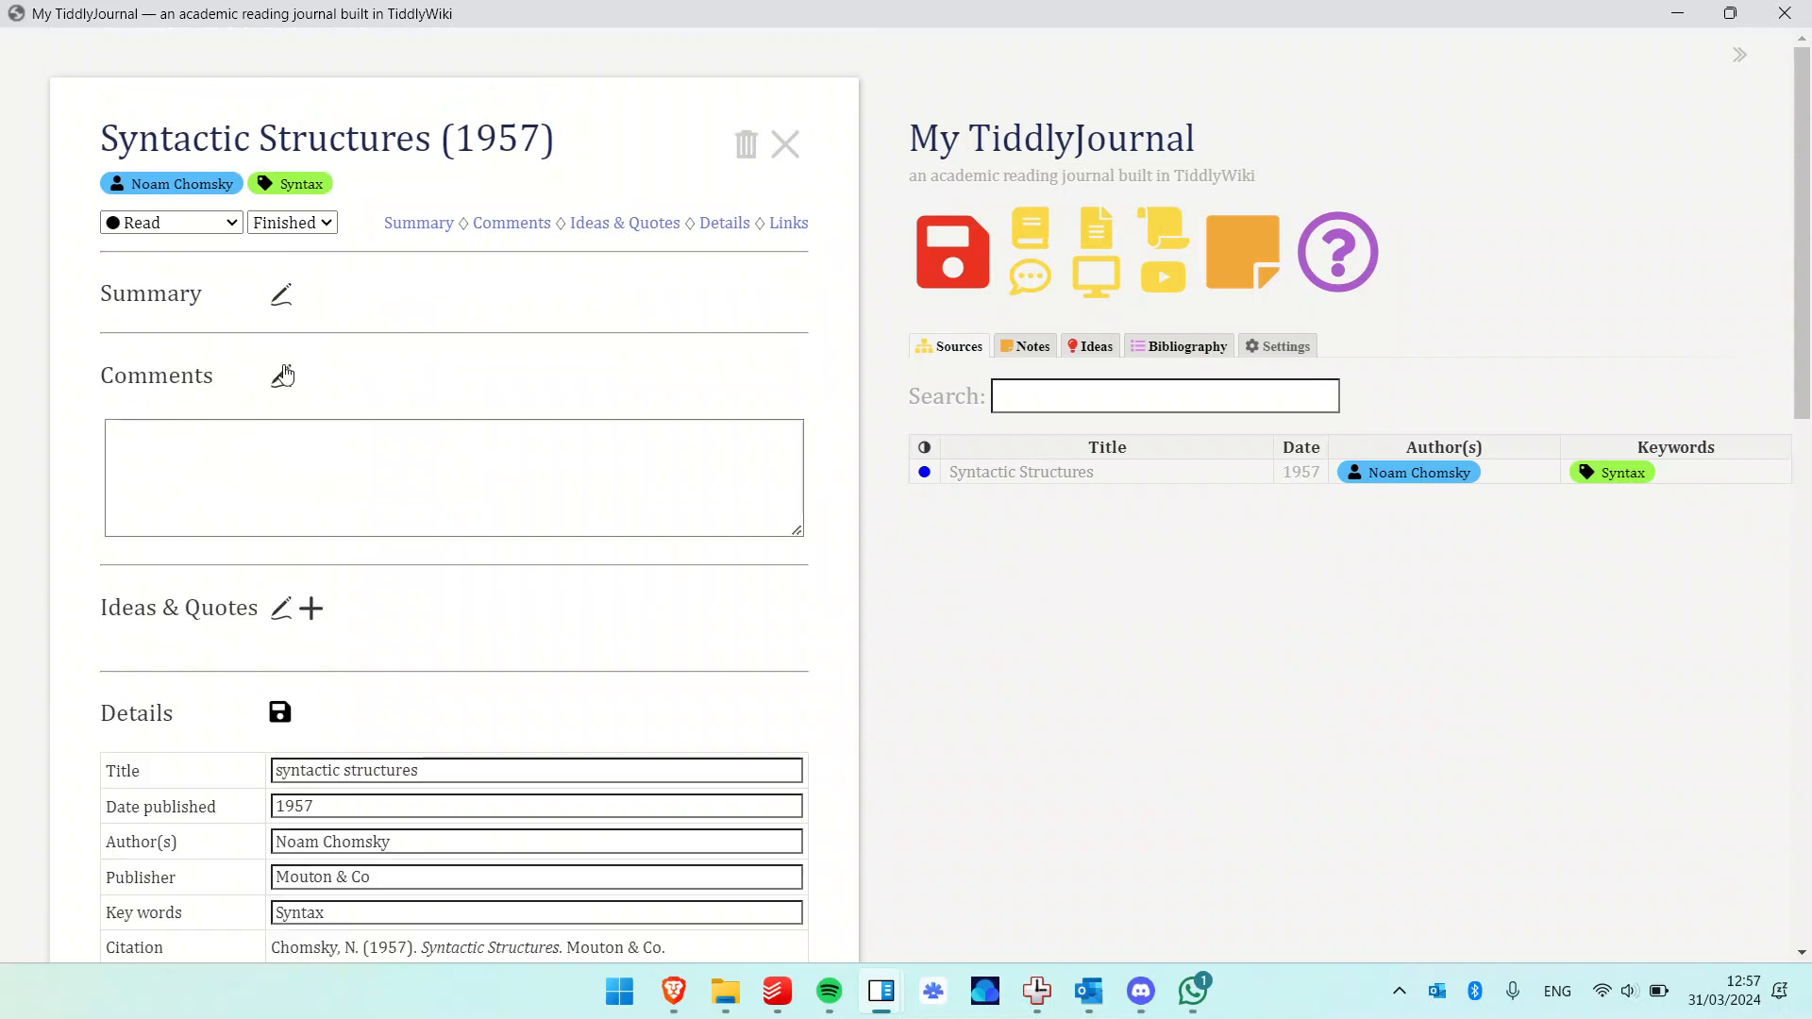
{"action": "left_click", "coordinate": [283, 376]}
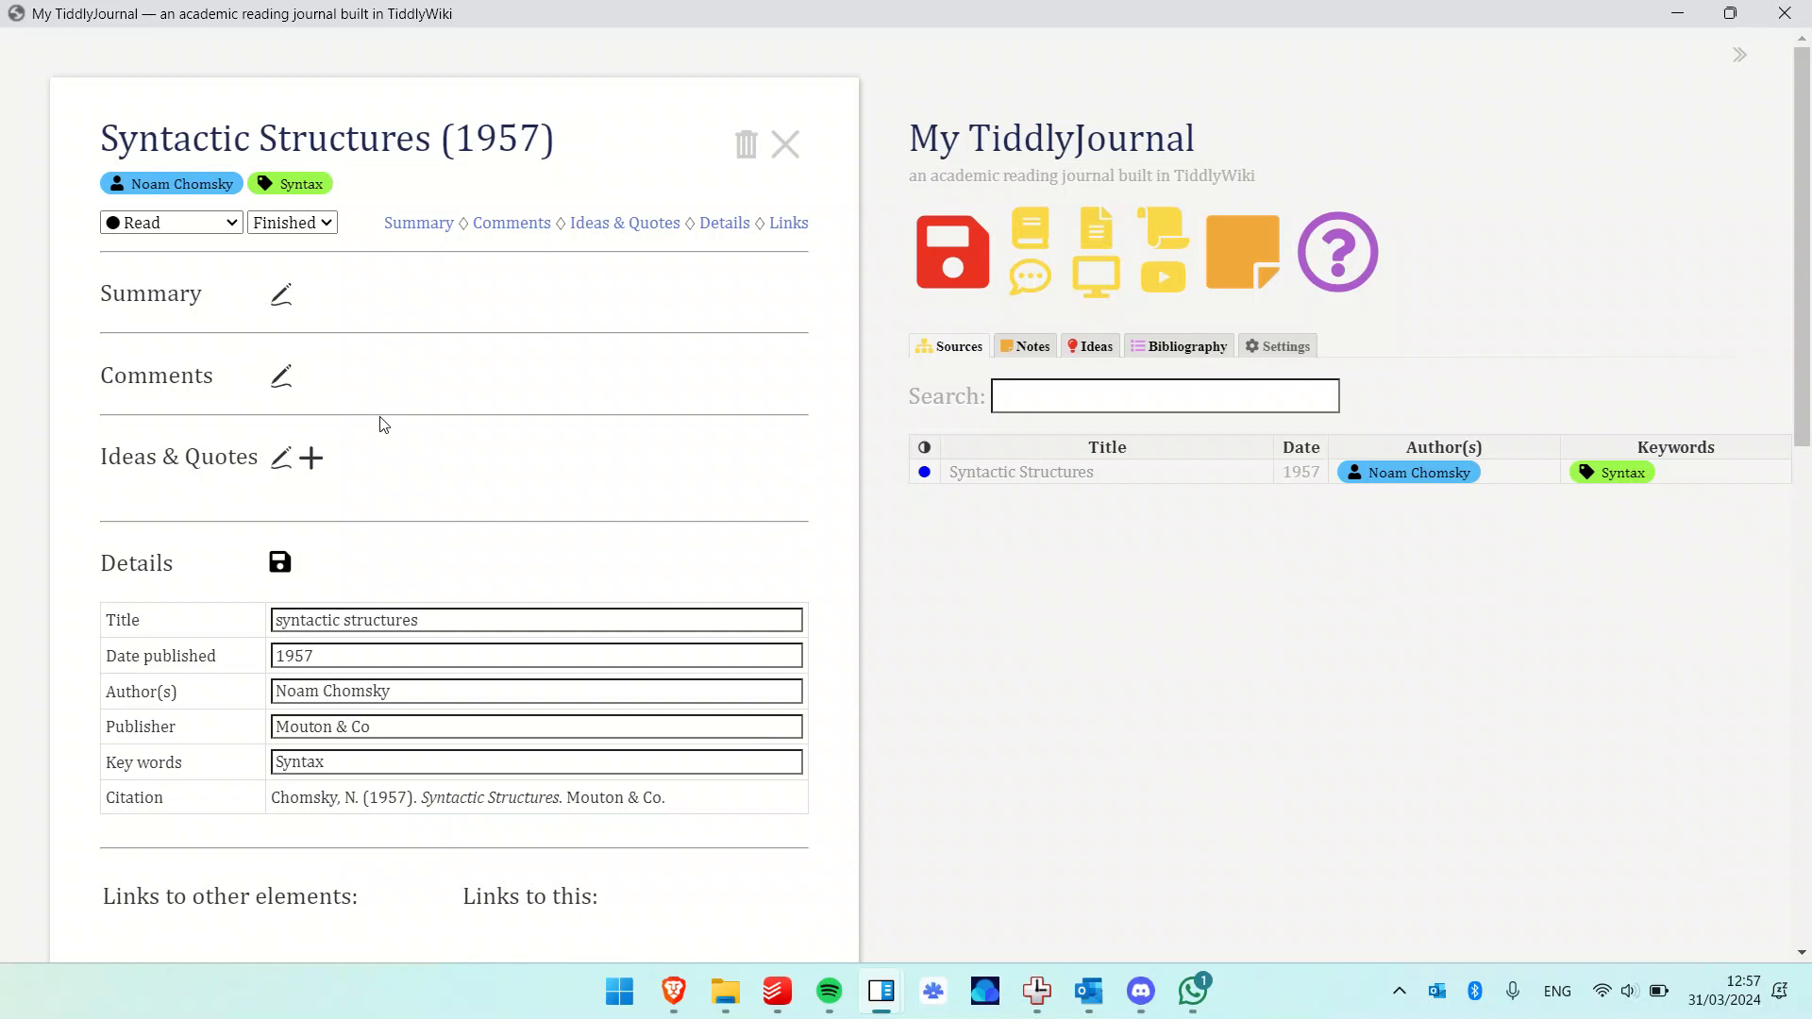
Add an entry with the default text to the book's Ideas & Quotes section and finish editing it.
{"action": "left_click", "coordinate": [311, 458]}
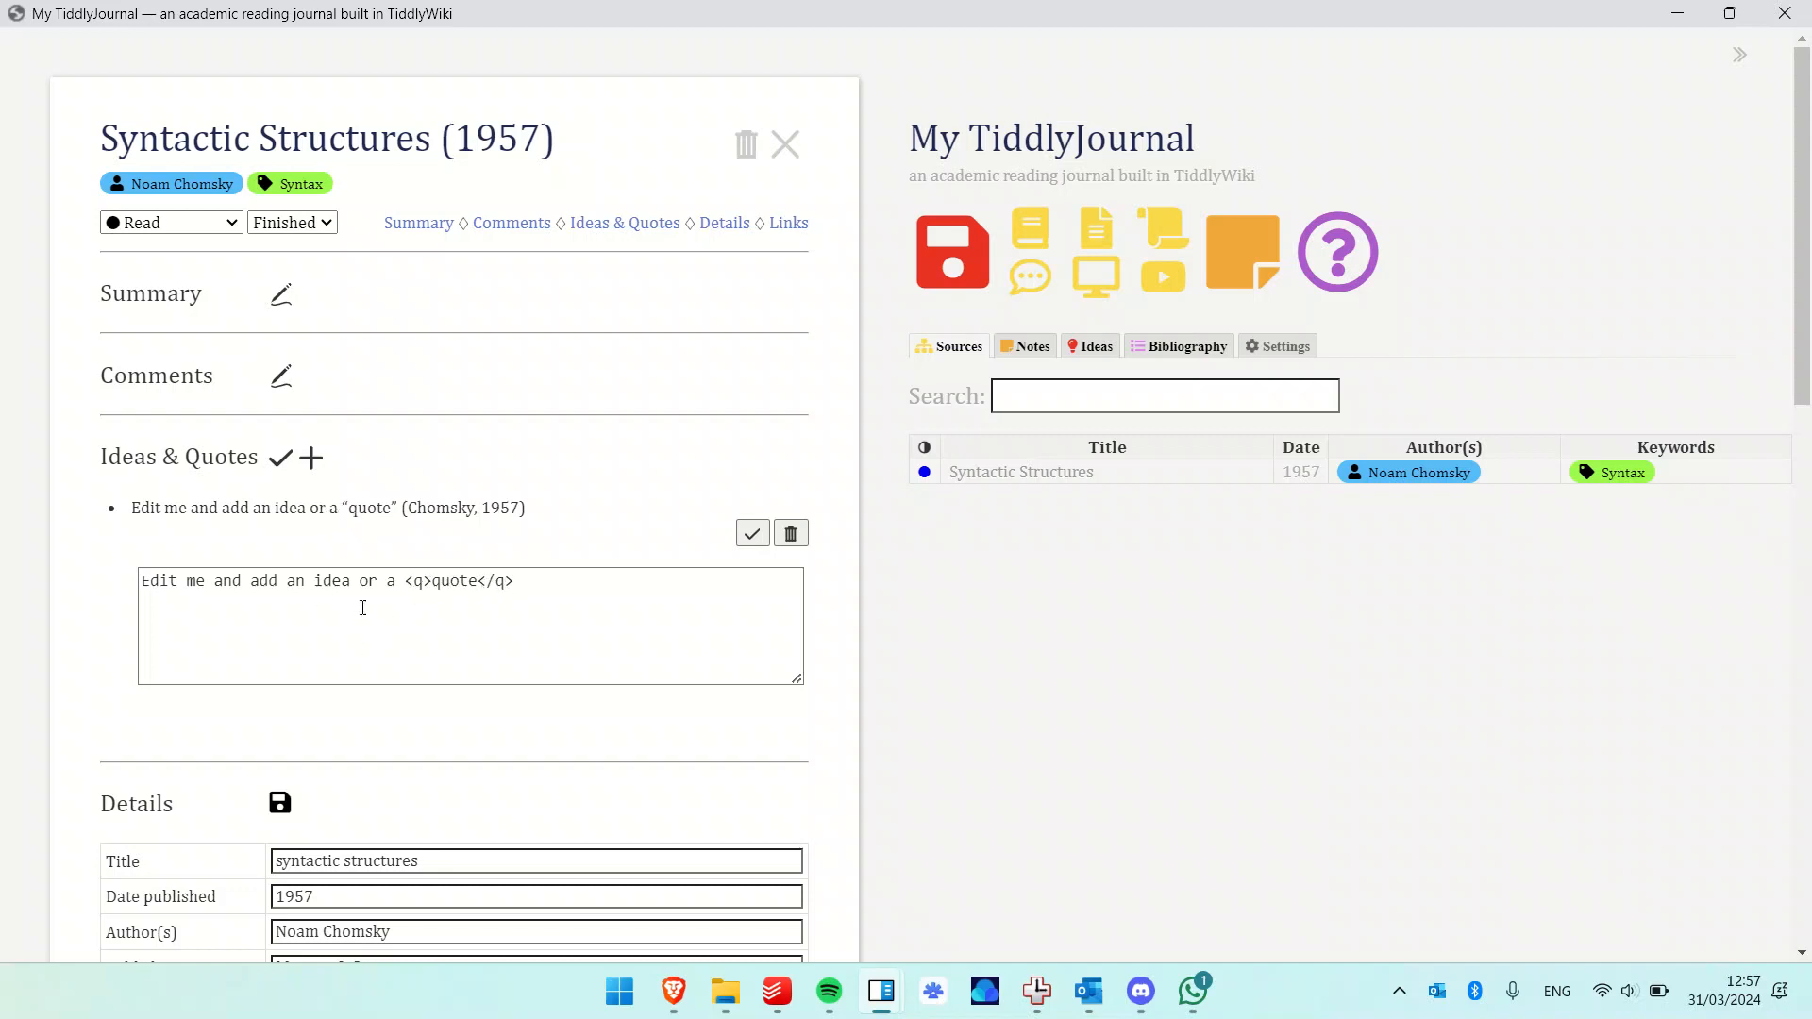
{"action": "left_click", "coordinate": [758, 536]}
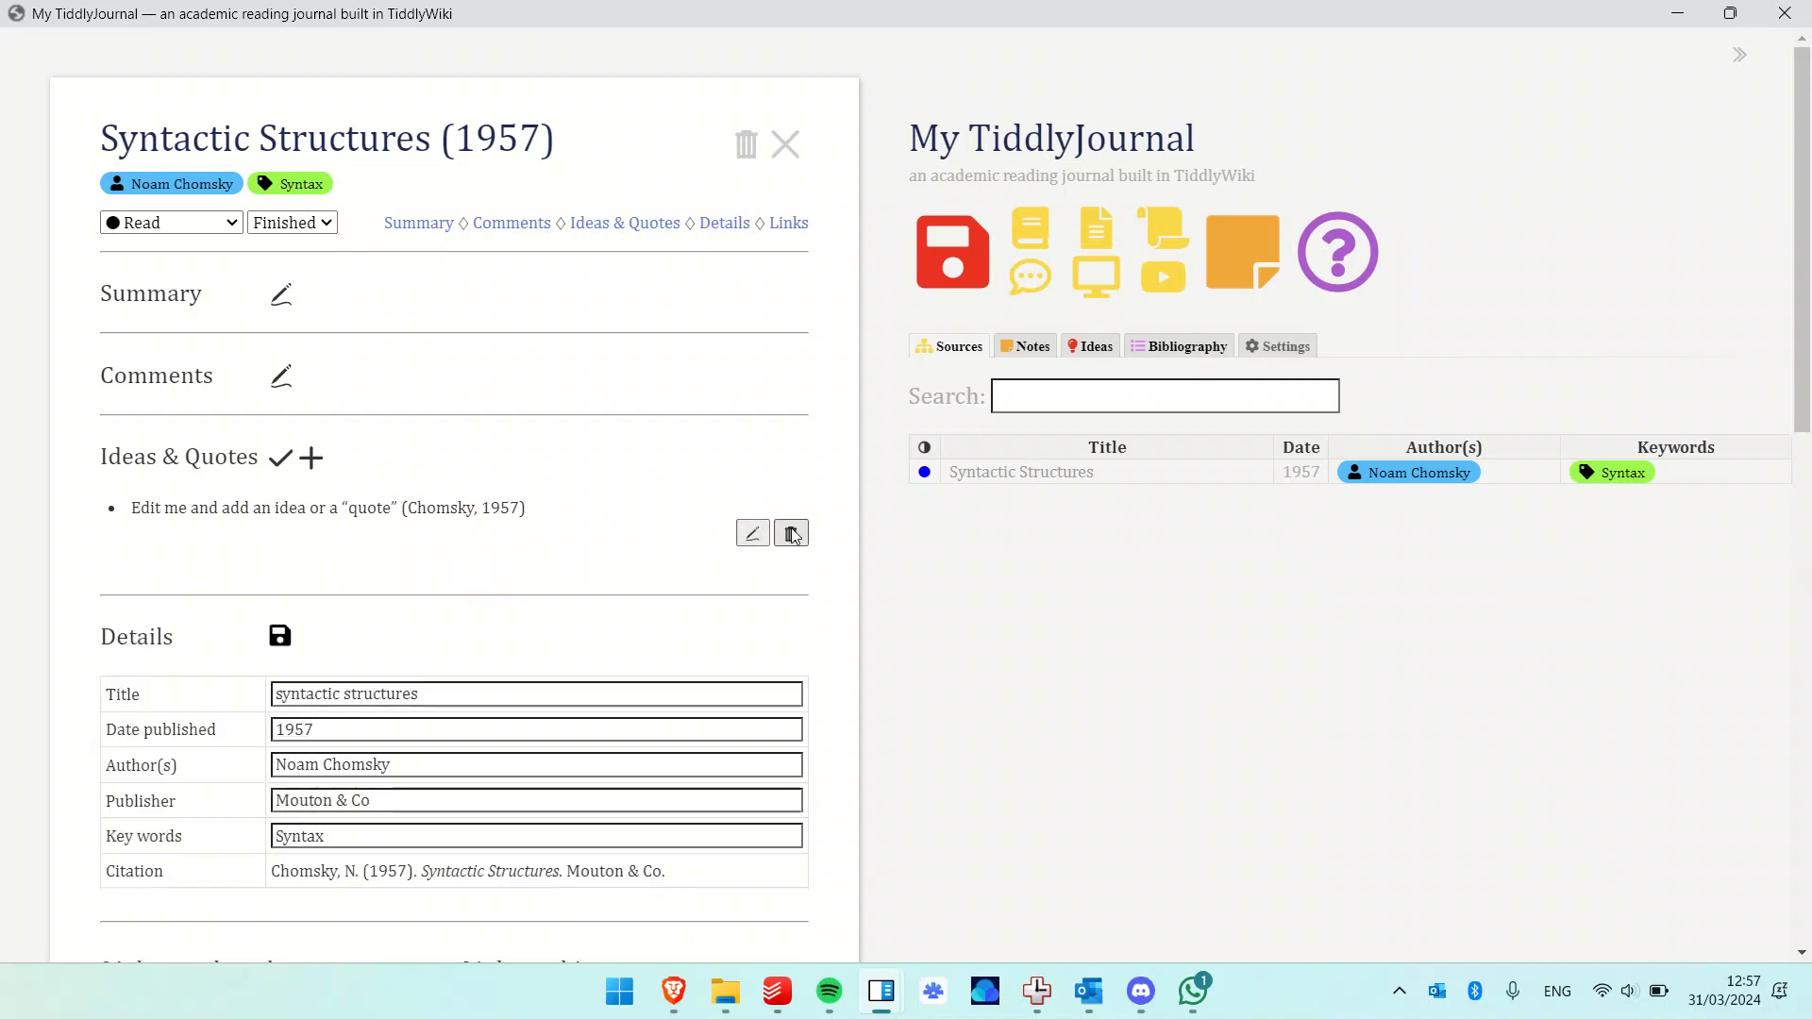
{"action": "left_click", "coordinate": [274, 469]}
{"action": "left_click", "coordinate": [275, 472]}
{"action": "left_click", "coordinate": [281, 473]}
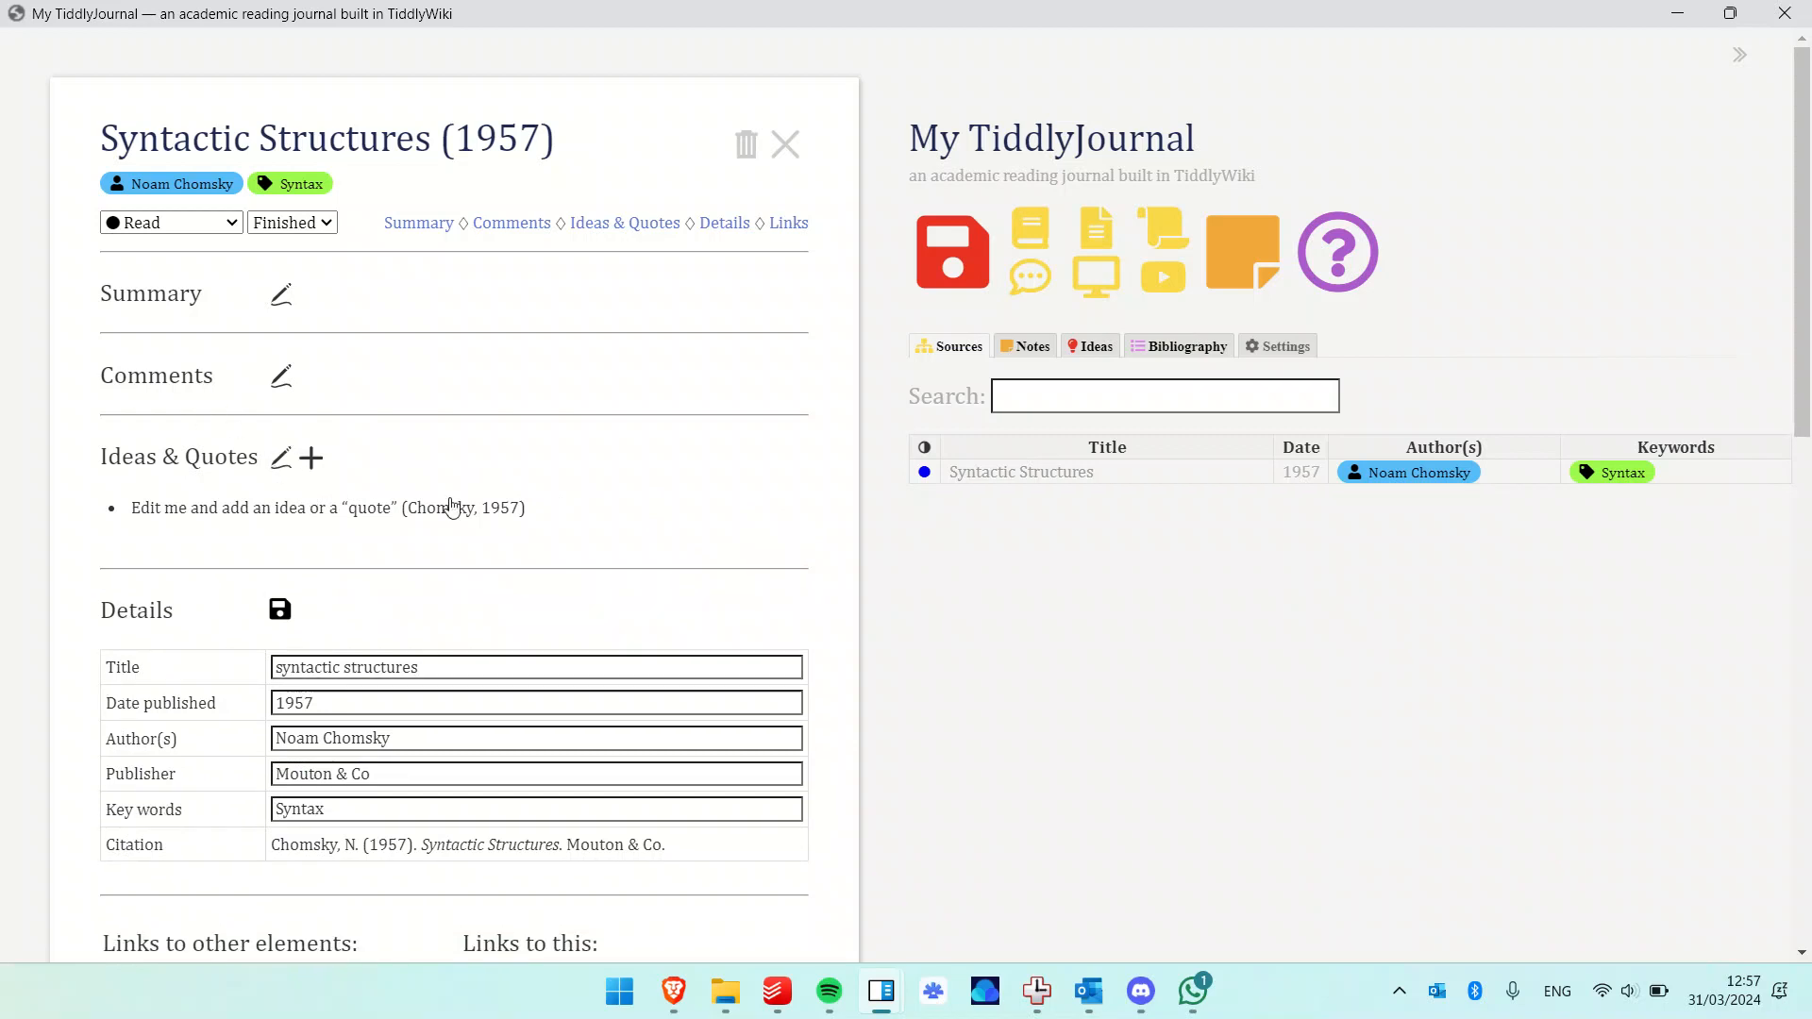
Examine the book's details, citation and the sections for links to and from other elements.
{"action": "scroll", "coordinate": [451, 508], "scroll_direction": "down", "scroll_amount": 1}
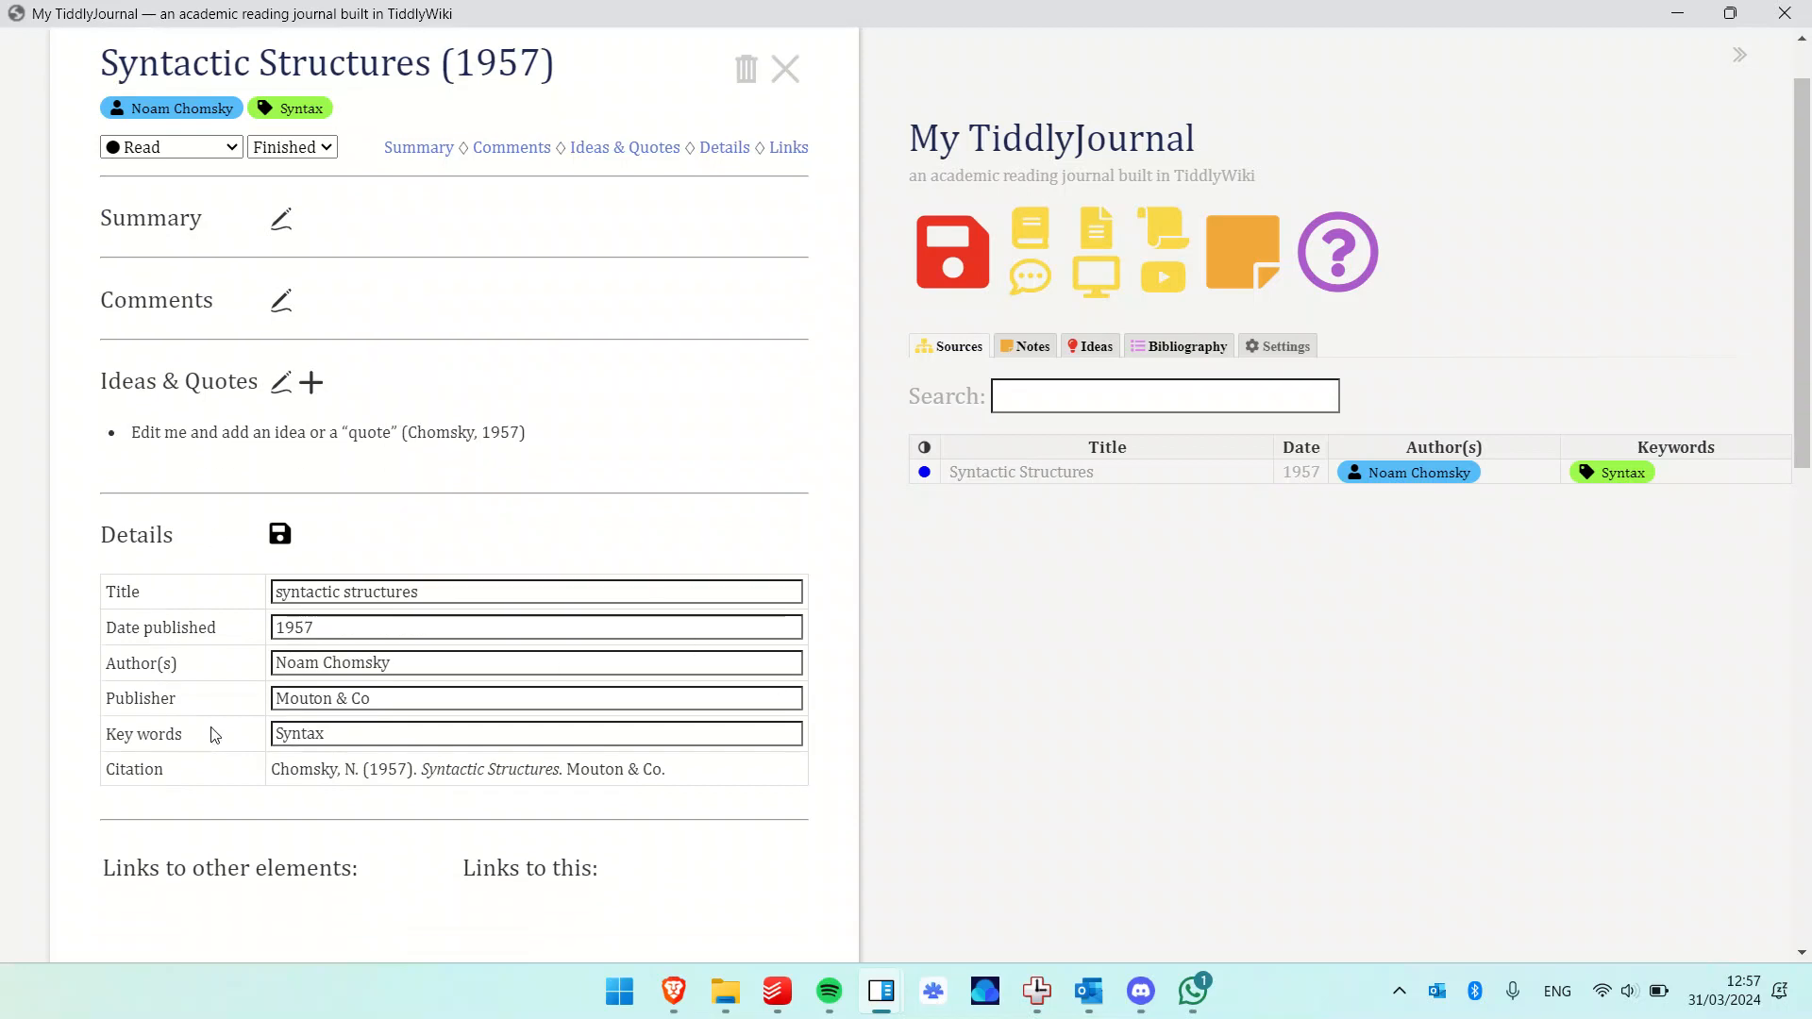
{"action": "scroll", "coordinate": [213, 724], "scroll_direction": "down", "scroll_amount": 1}
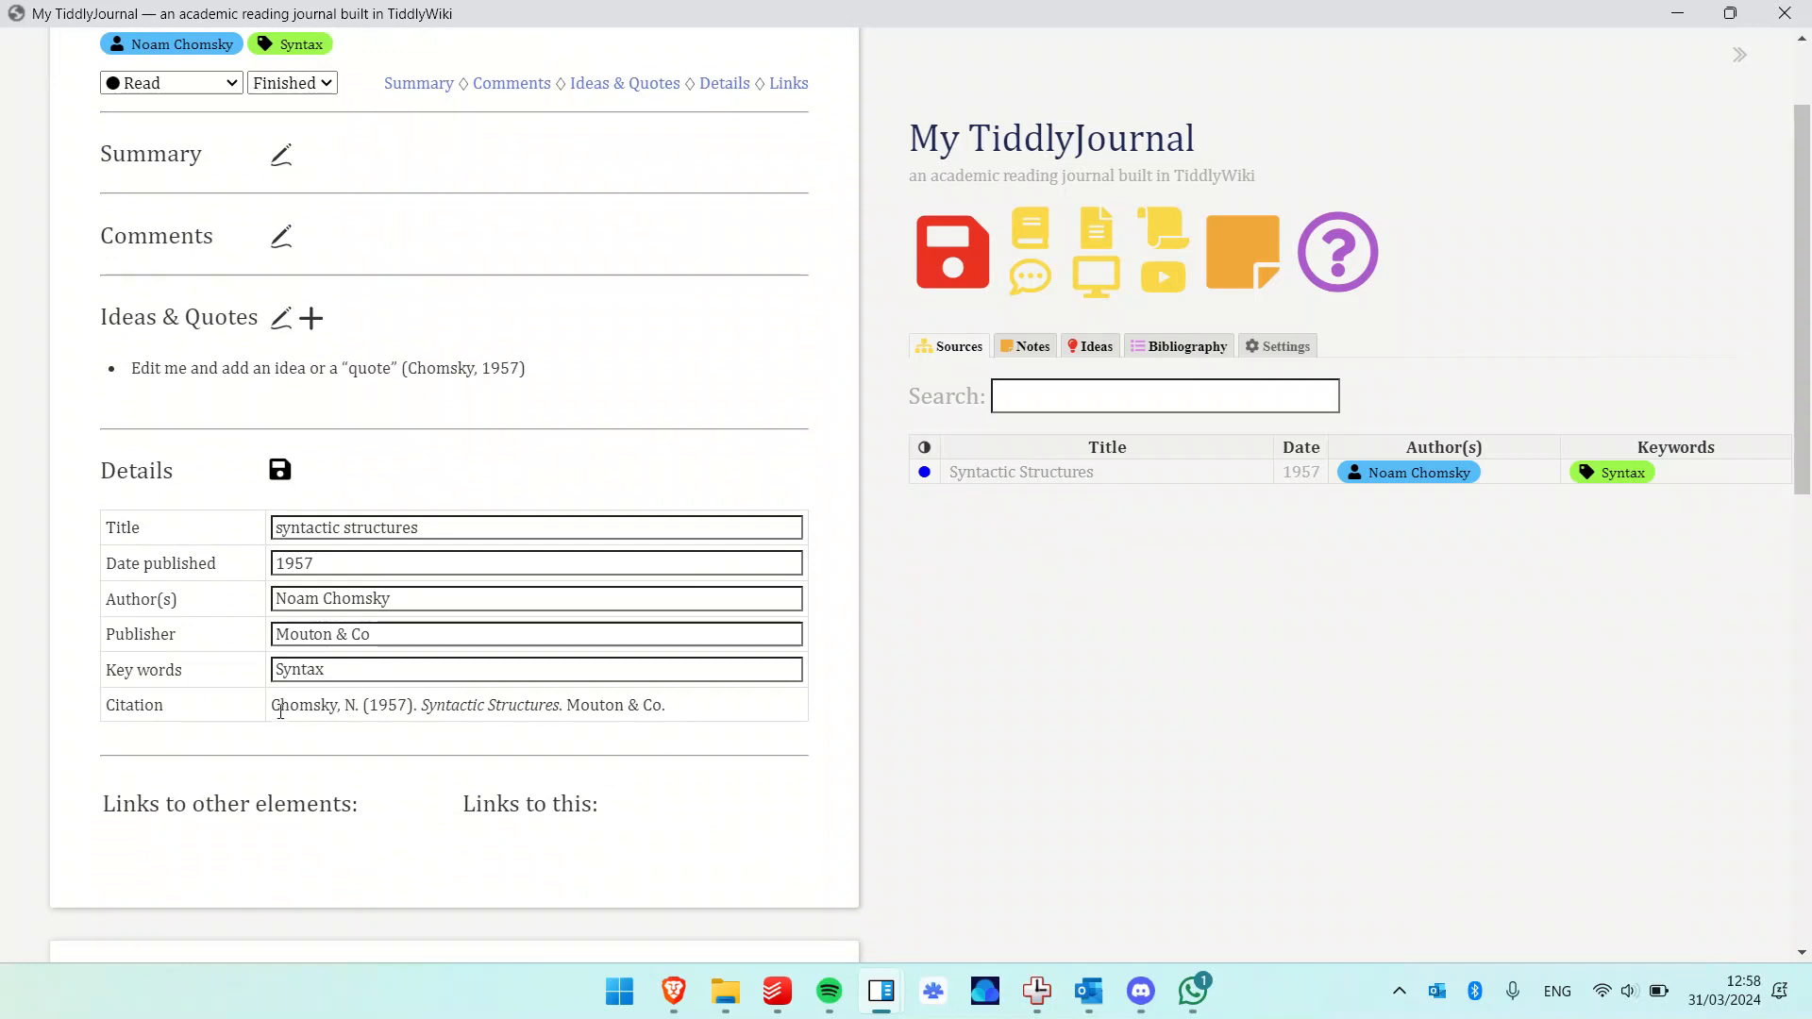
{"action": "scroll", "coordinate": [281, 710], "scroll_direction": "down", "scroll_amount": 2}
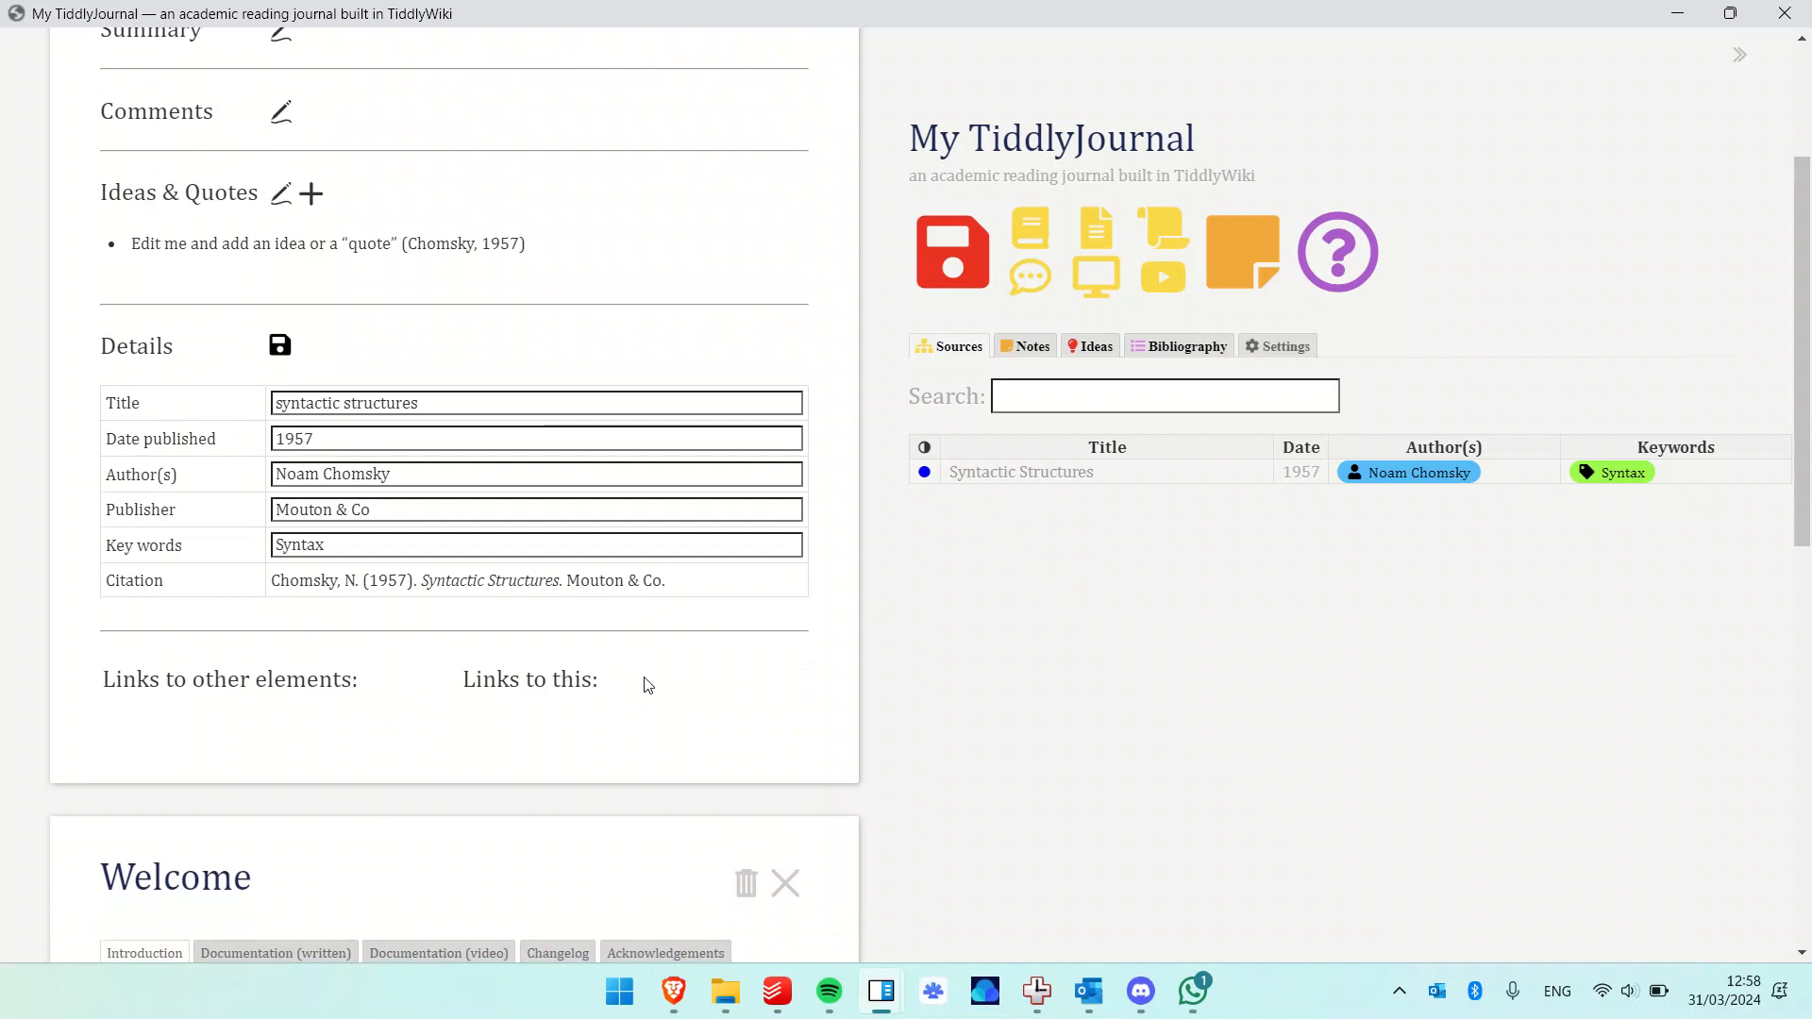
{"action": "scroll", "coordinate": [647, 685], "scroll_direction": "up", "scroll_amount": 2}
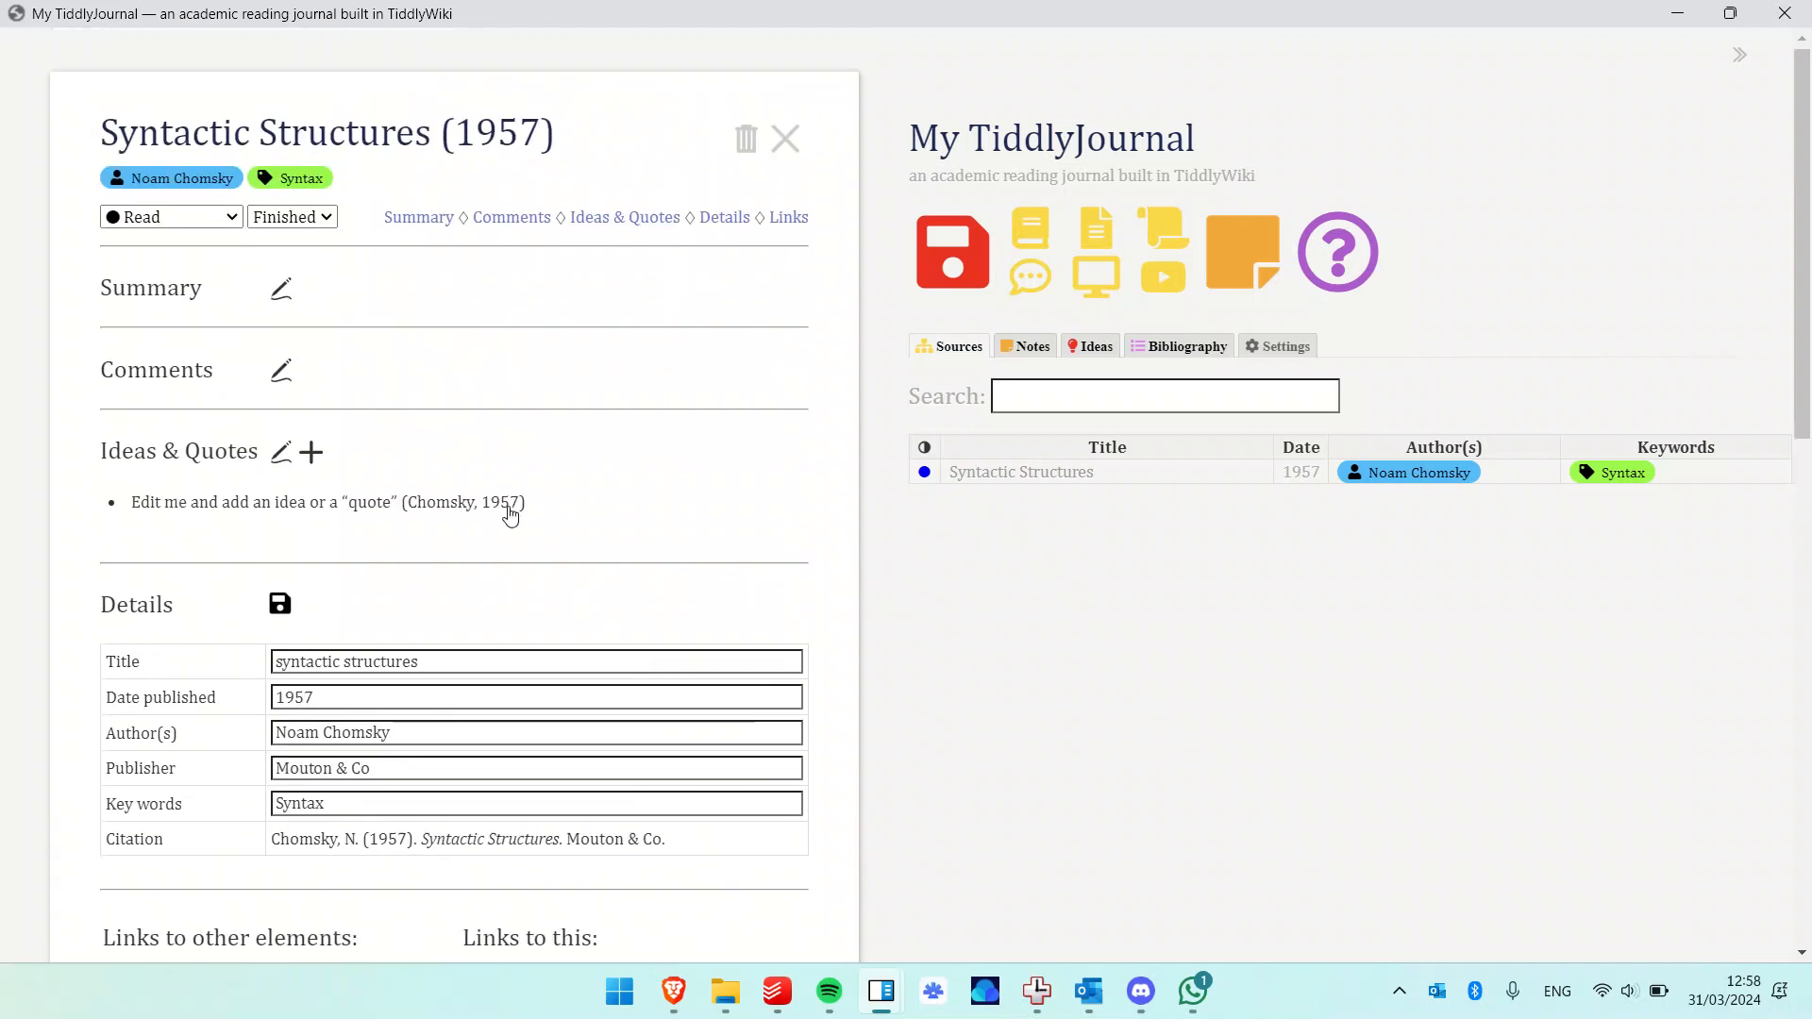
{"action": "scroll", "coordinate": [510, 514], "scroll_direction": "down", "scroll_amount": 1}
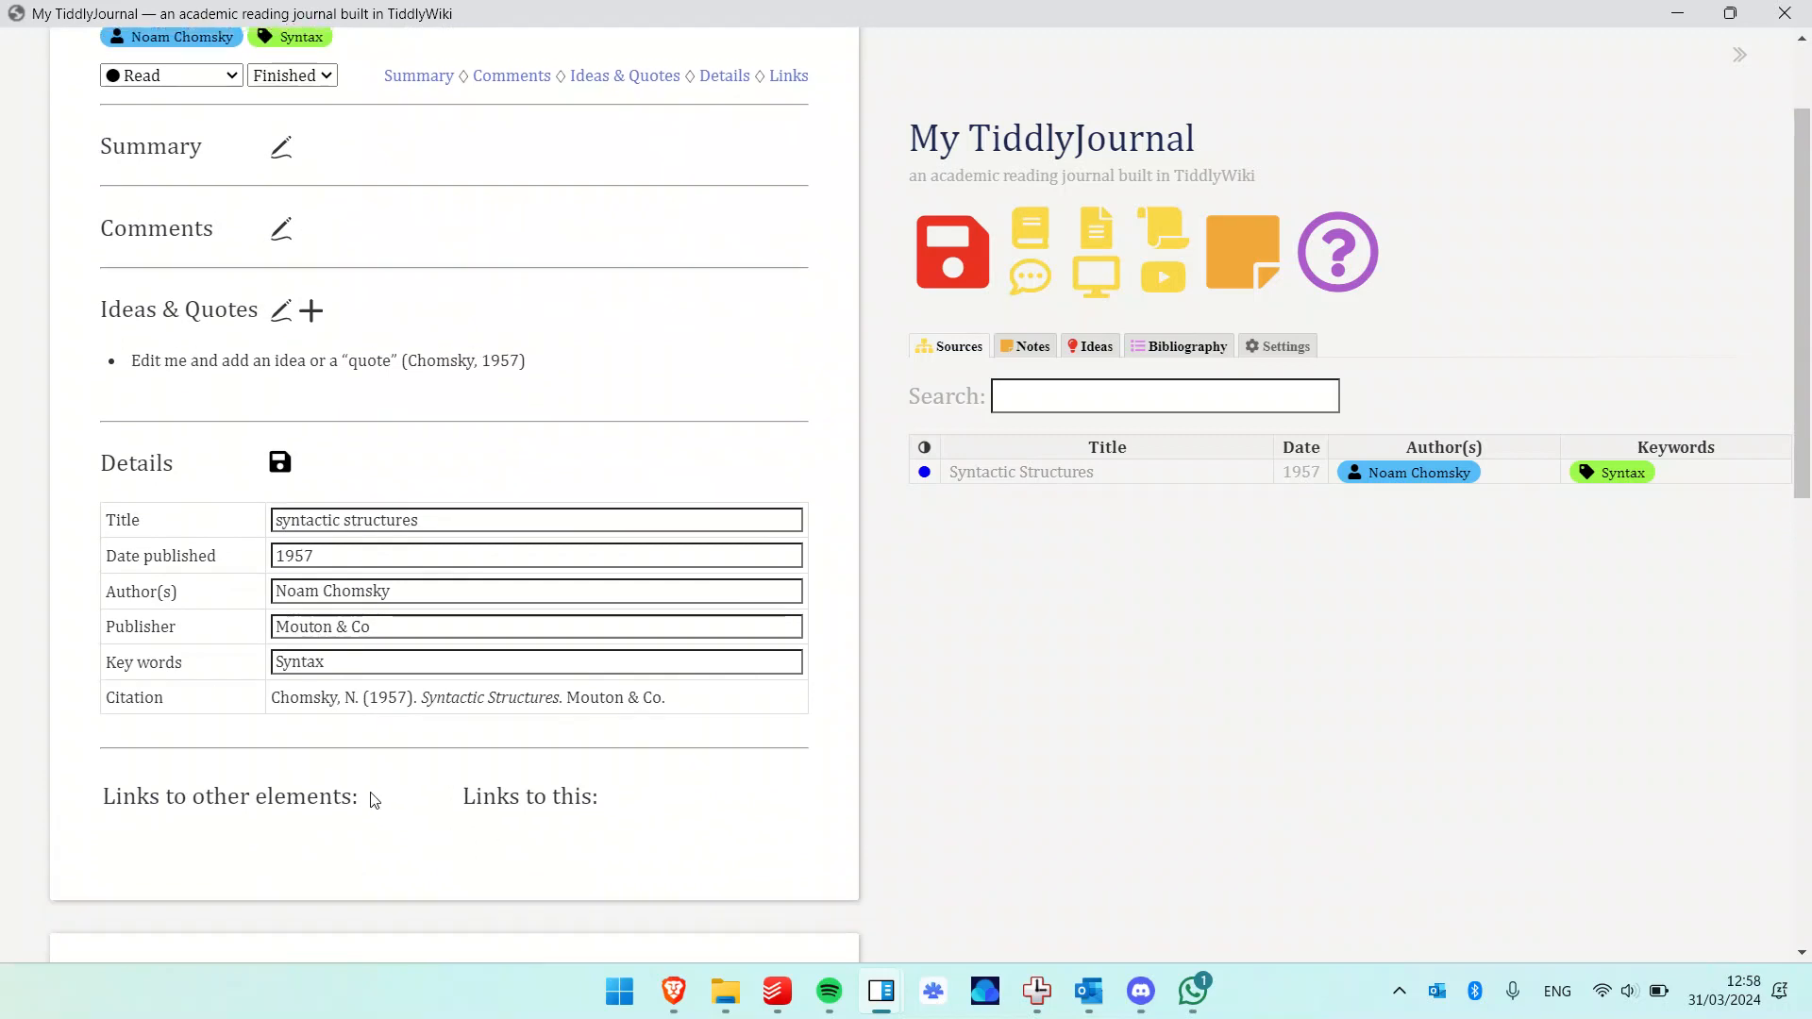
{"action": "scroll", "coordinate": [372, 797], "scroll_direction": "up", "scroll_amount": 2}
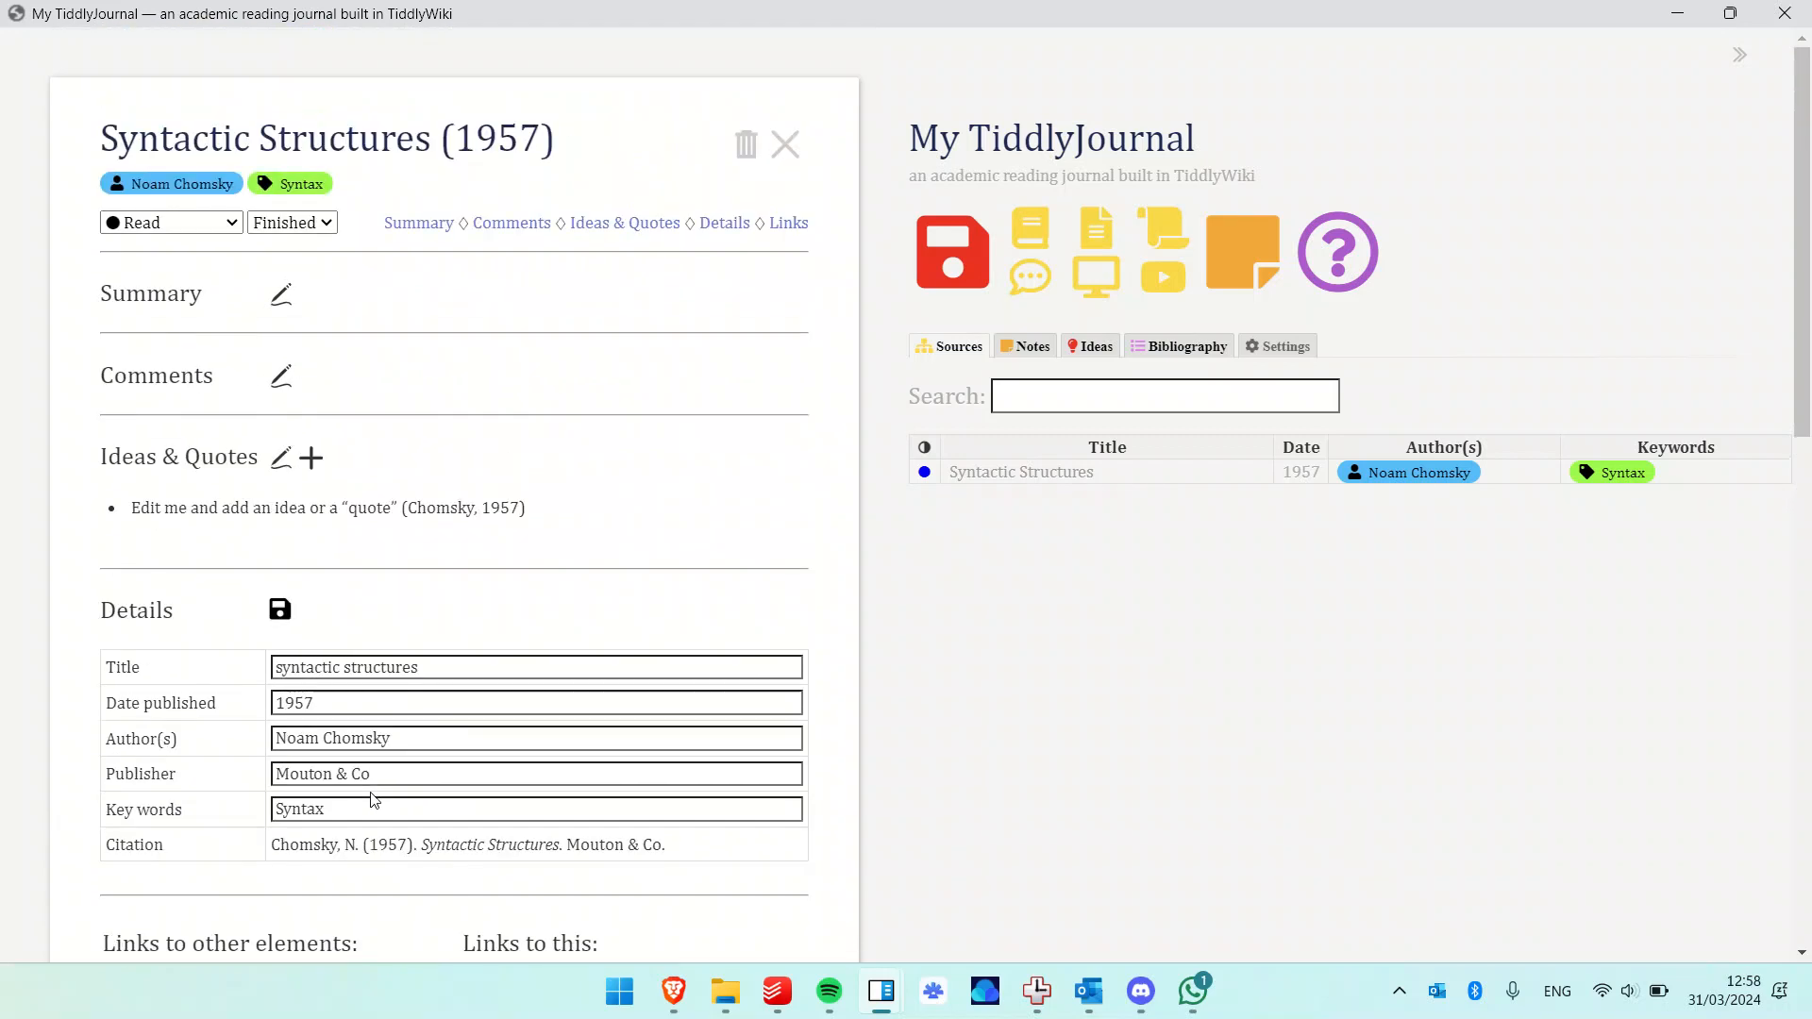
Add a new book source with the title "why only us: language and evolution" and the publication date 2016.
{"action": "left_click", "coordinate": [1029, 229]}
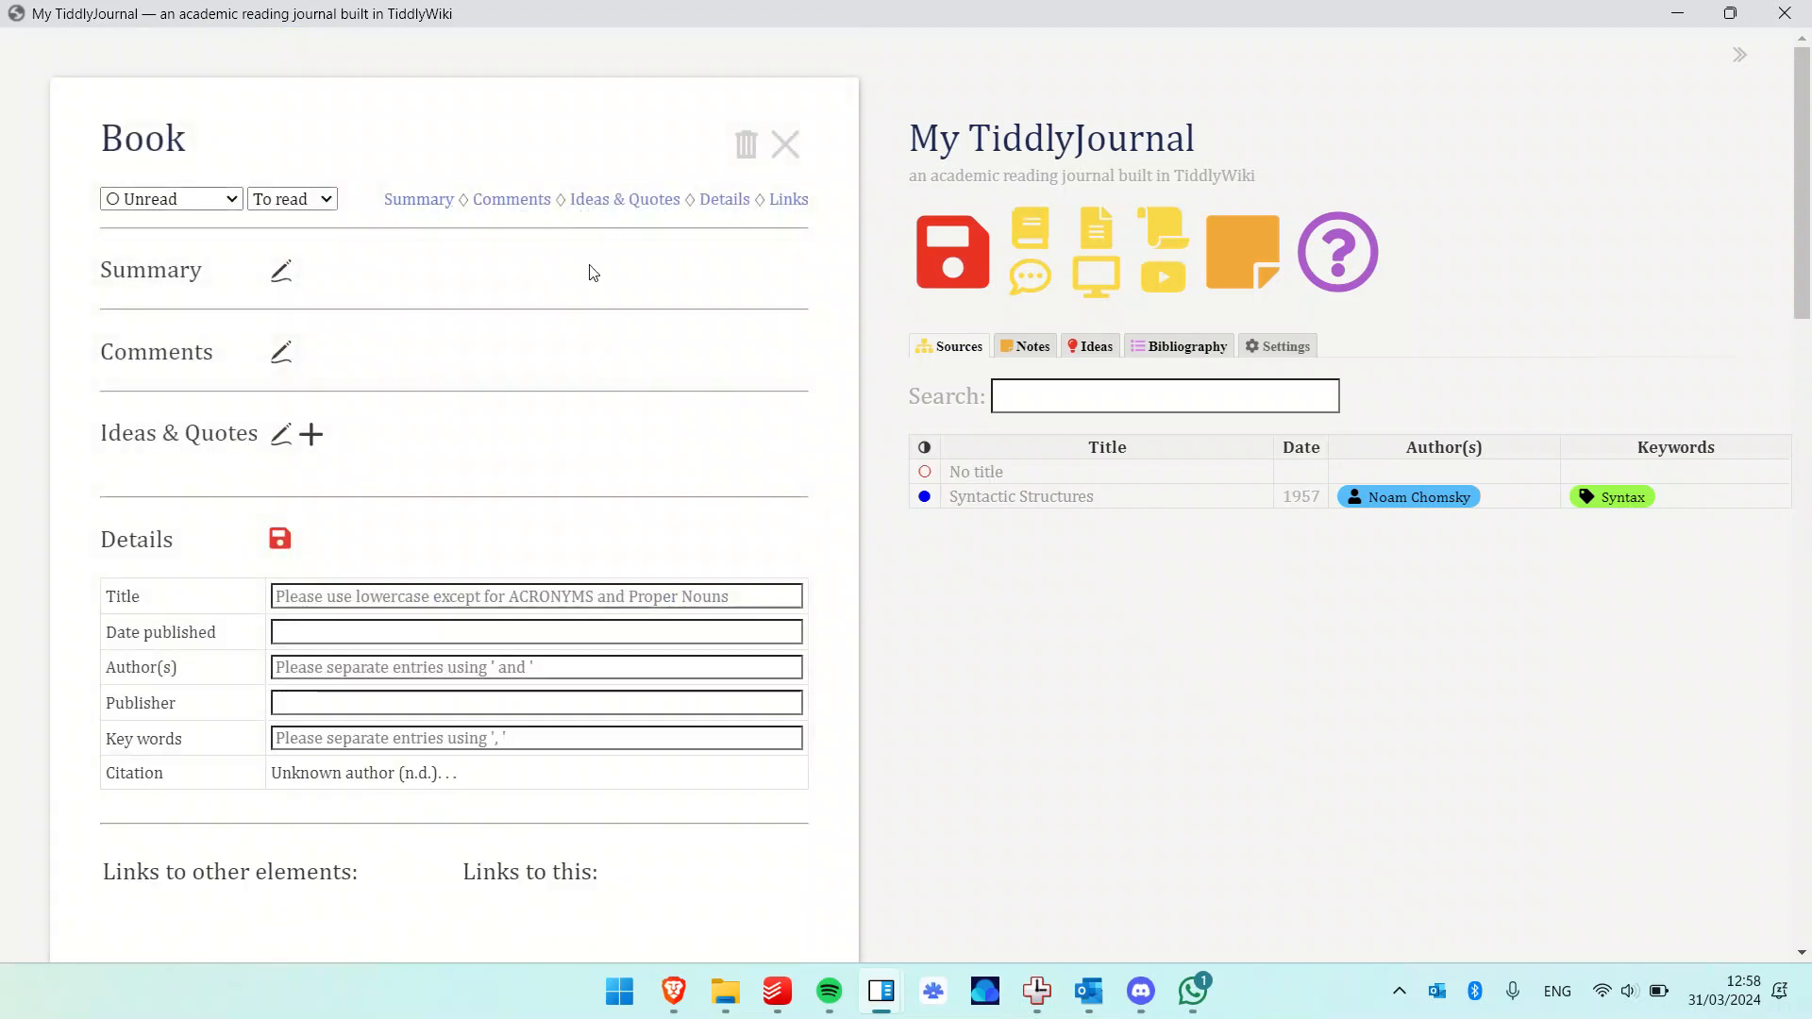
{"action": "left_click", "coordinate": [368, 606]}
{"action": "type", "text": "why"}
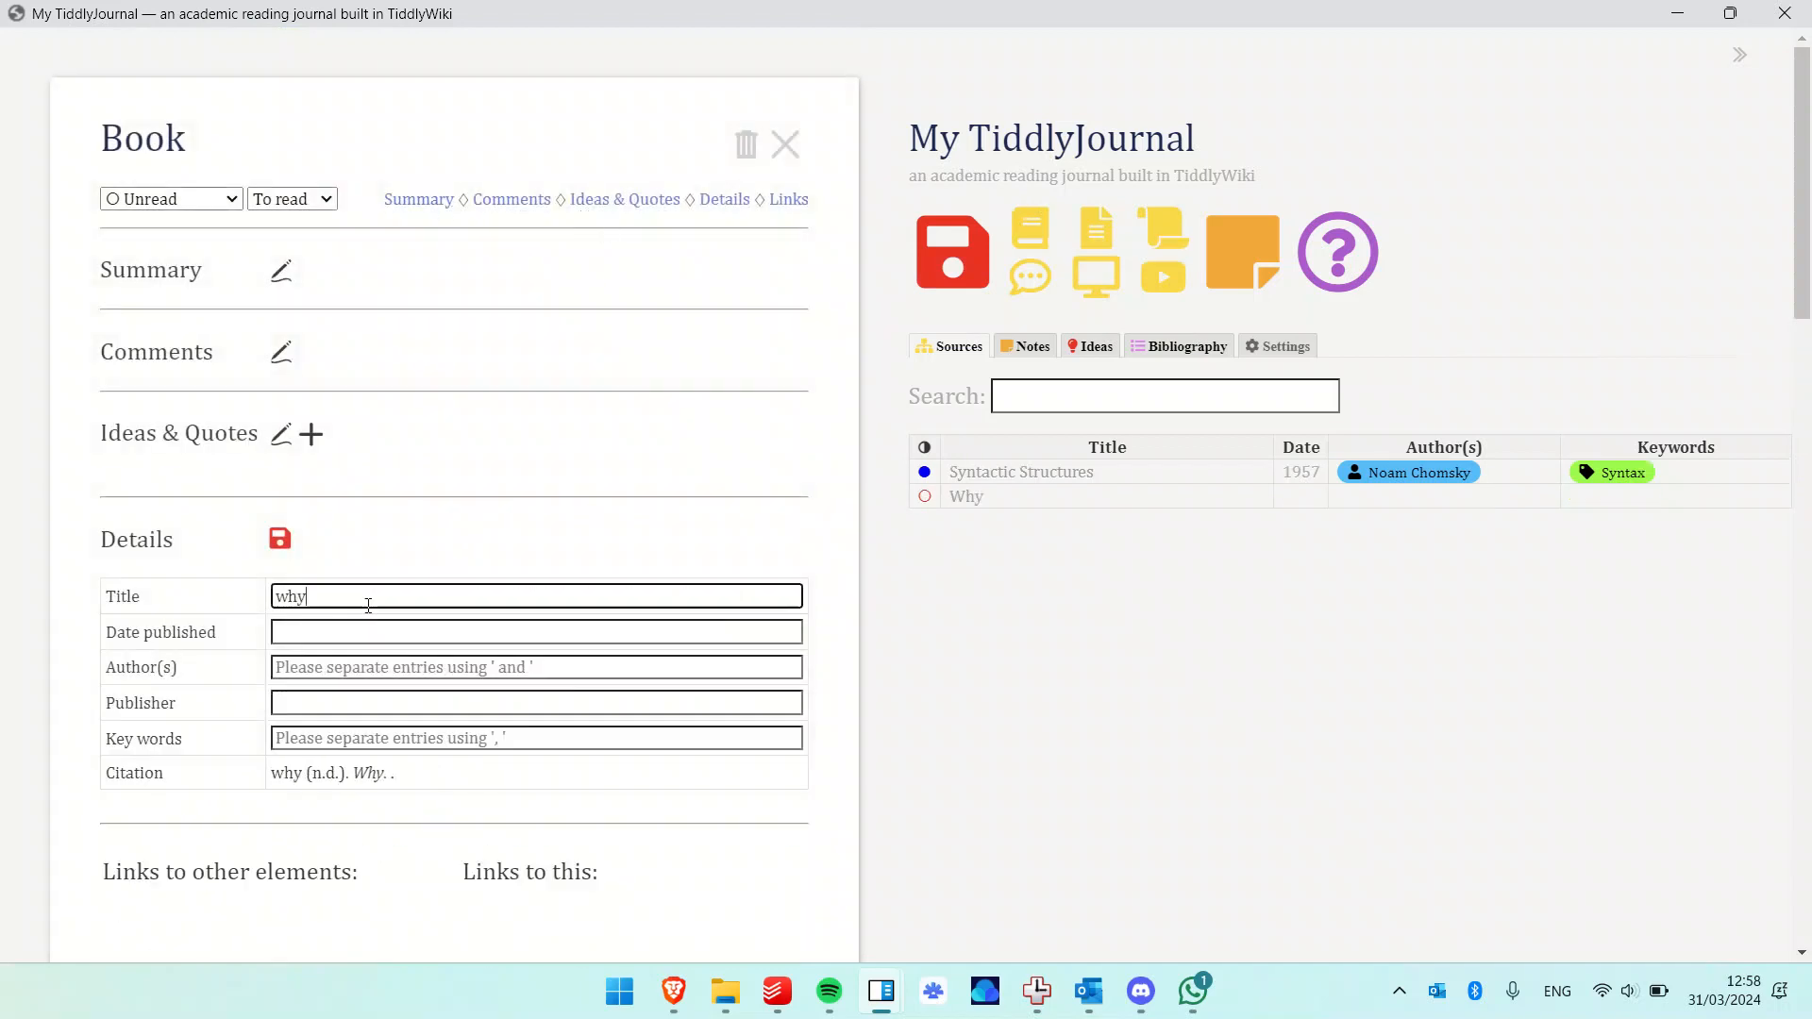
{"action": "type", "text": " only us:"}
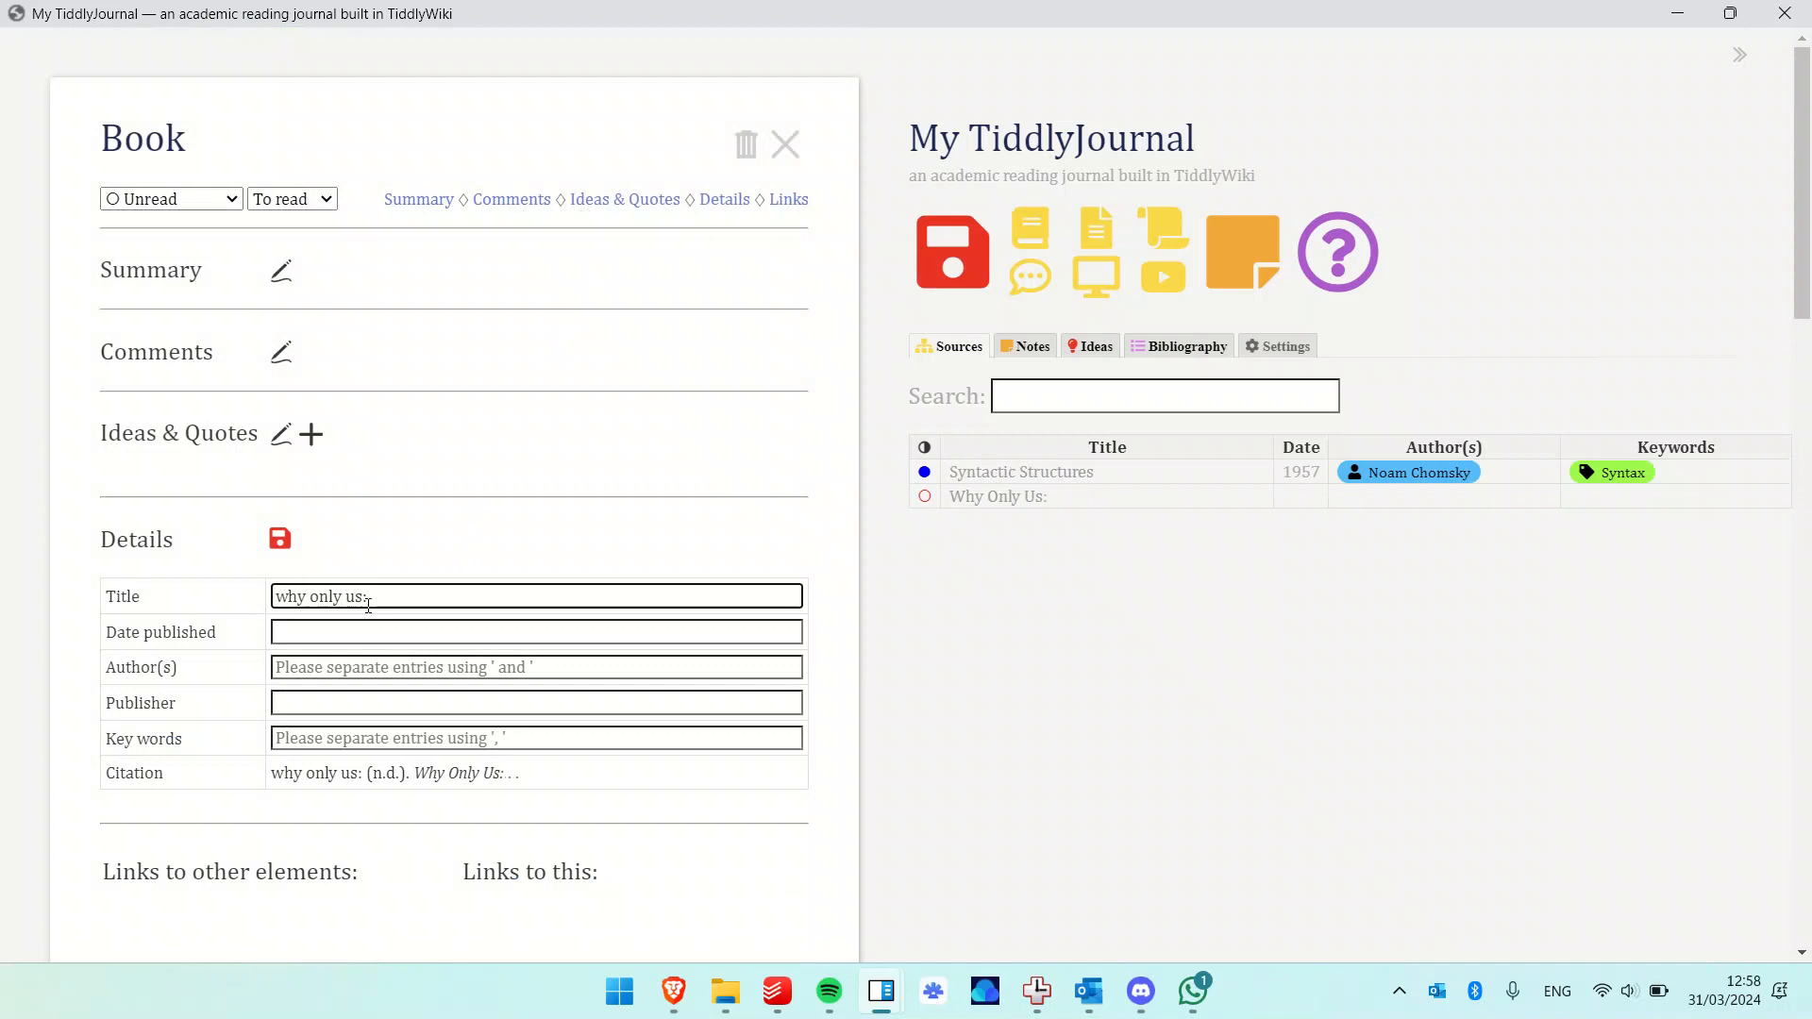
{"action": "type", "text": " language a"}
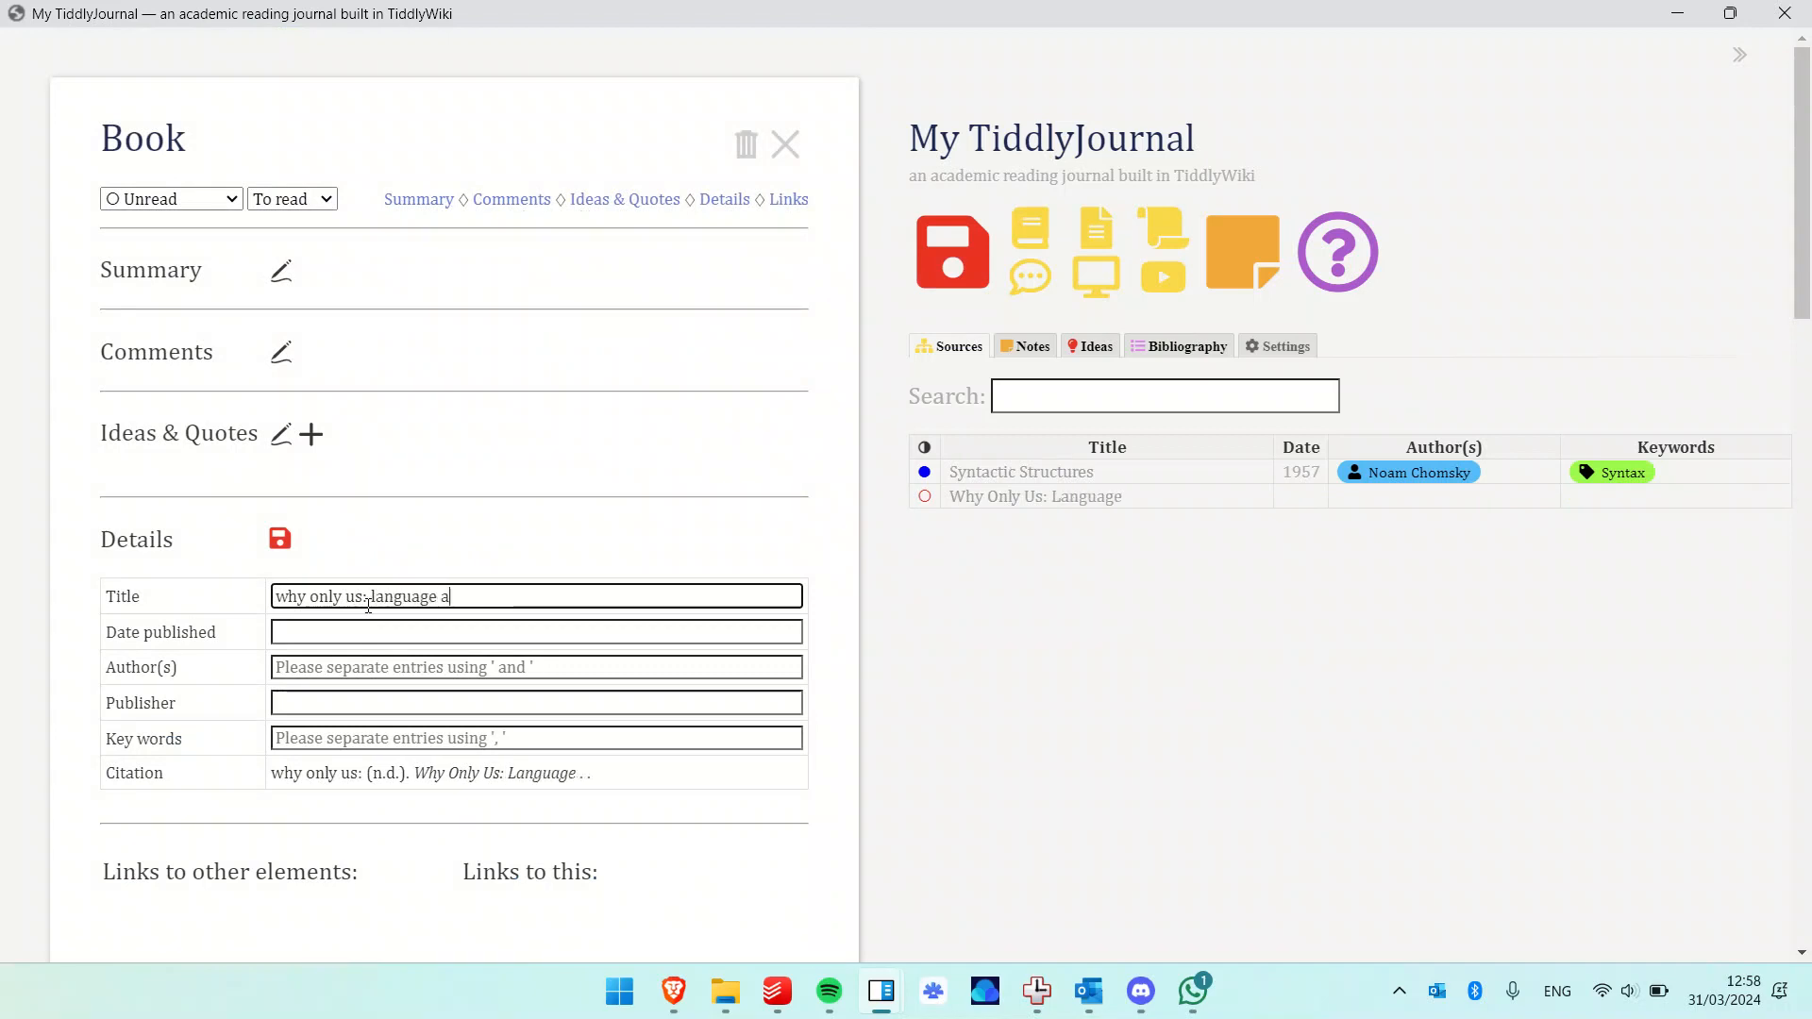
{"action": "type", "text": "nd evolution"}
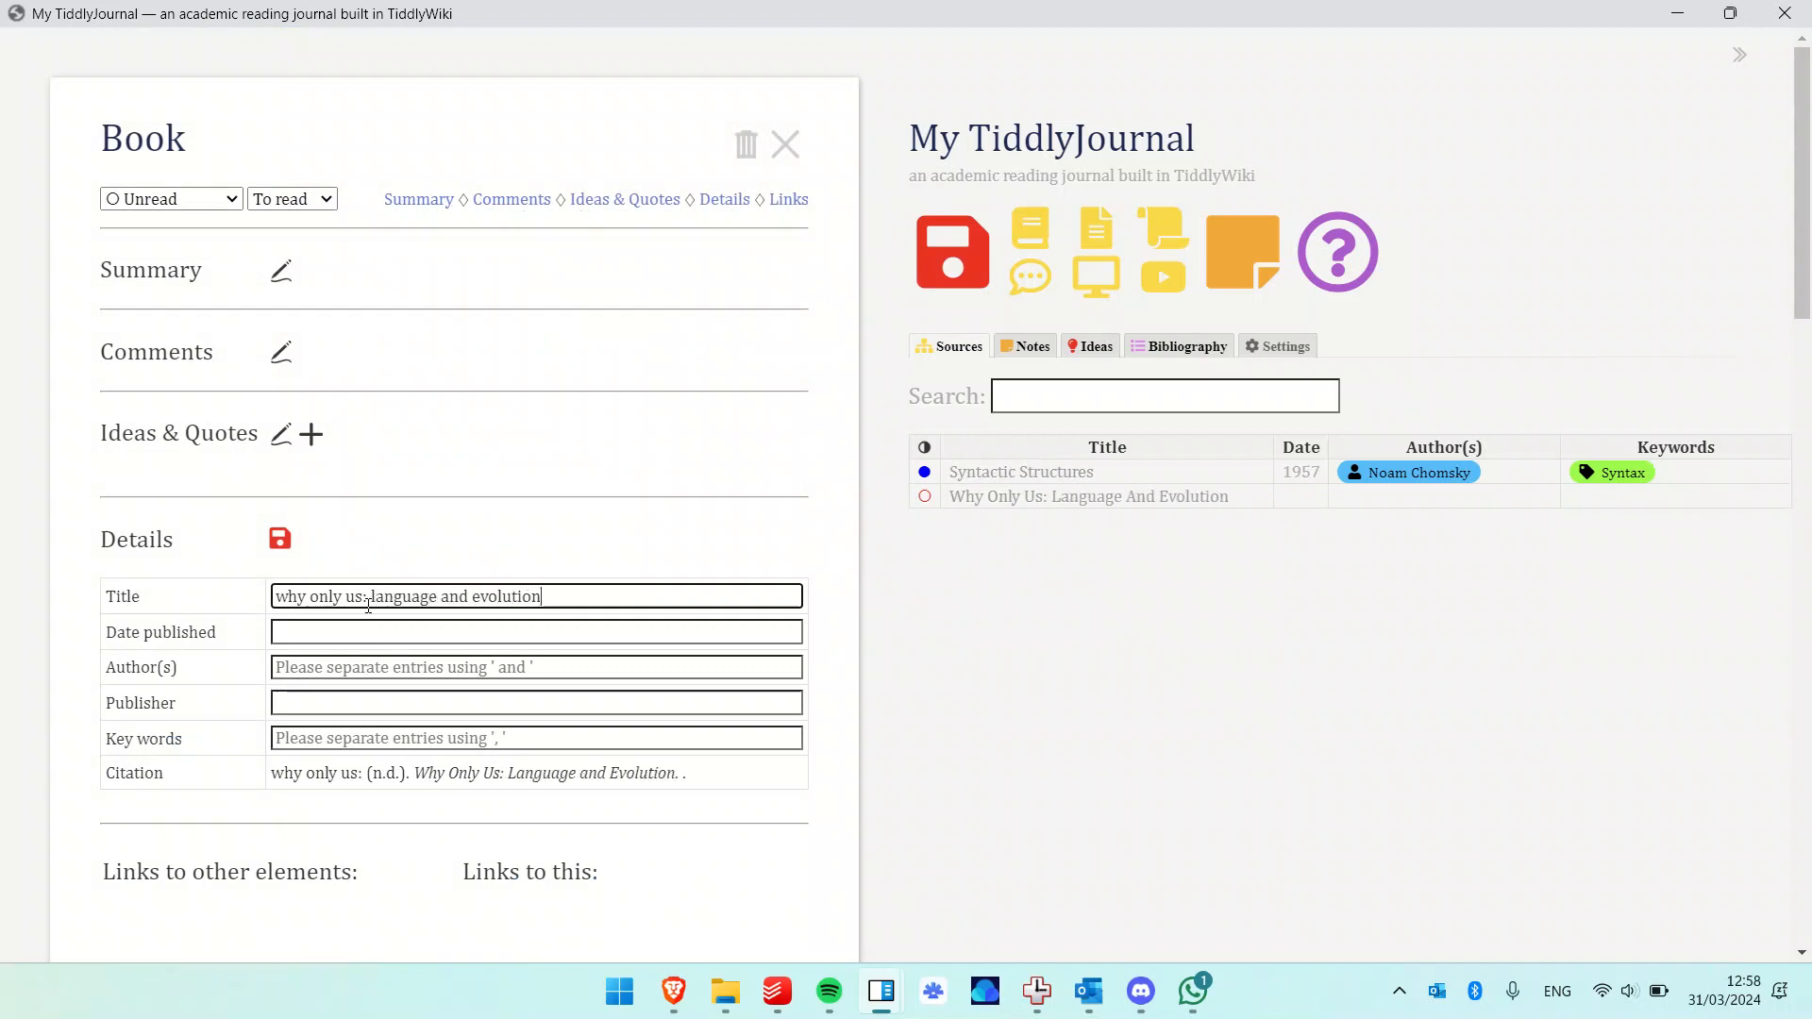
{"action": "key", "text": "Tab"}
{"action": "type", "text": "2016"}
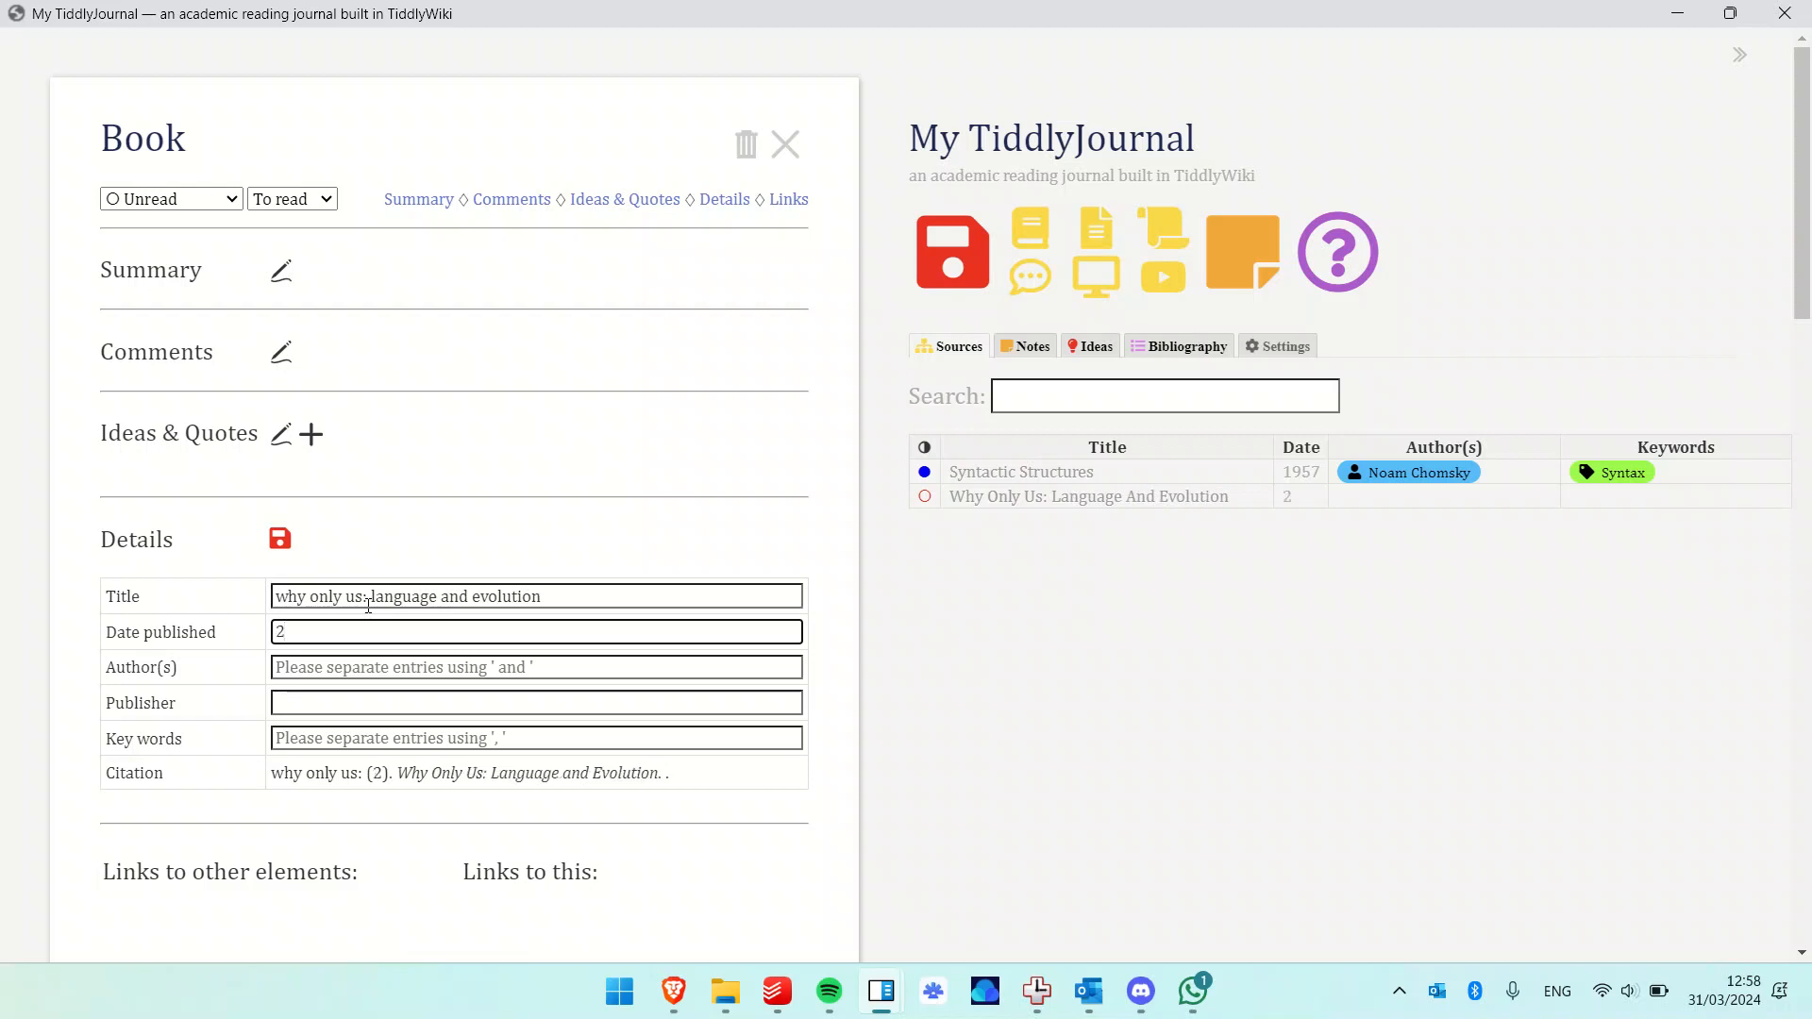
Enter "Robert C. Berwick and Noam Chomsky" as the new book's authors.
{"action": "key", "text": "Tab"}
{"action": "type", "text": "ober"}
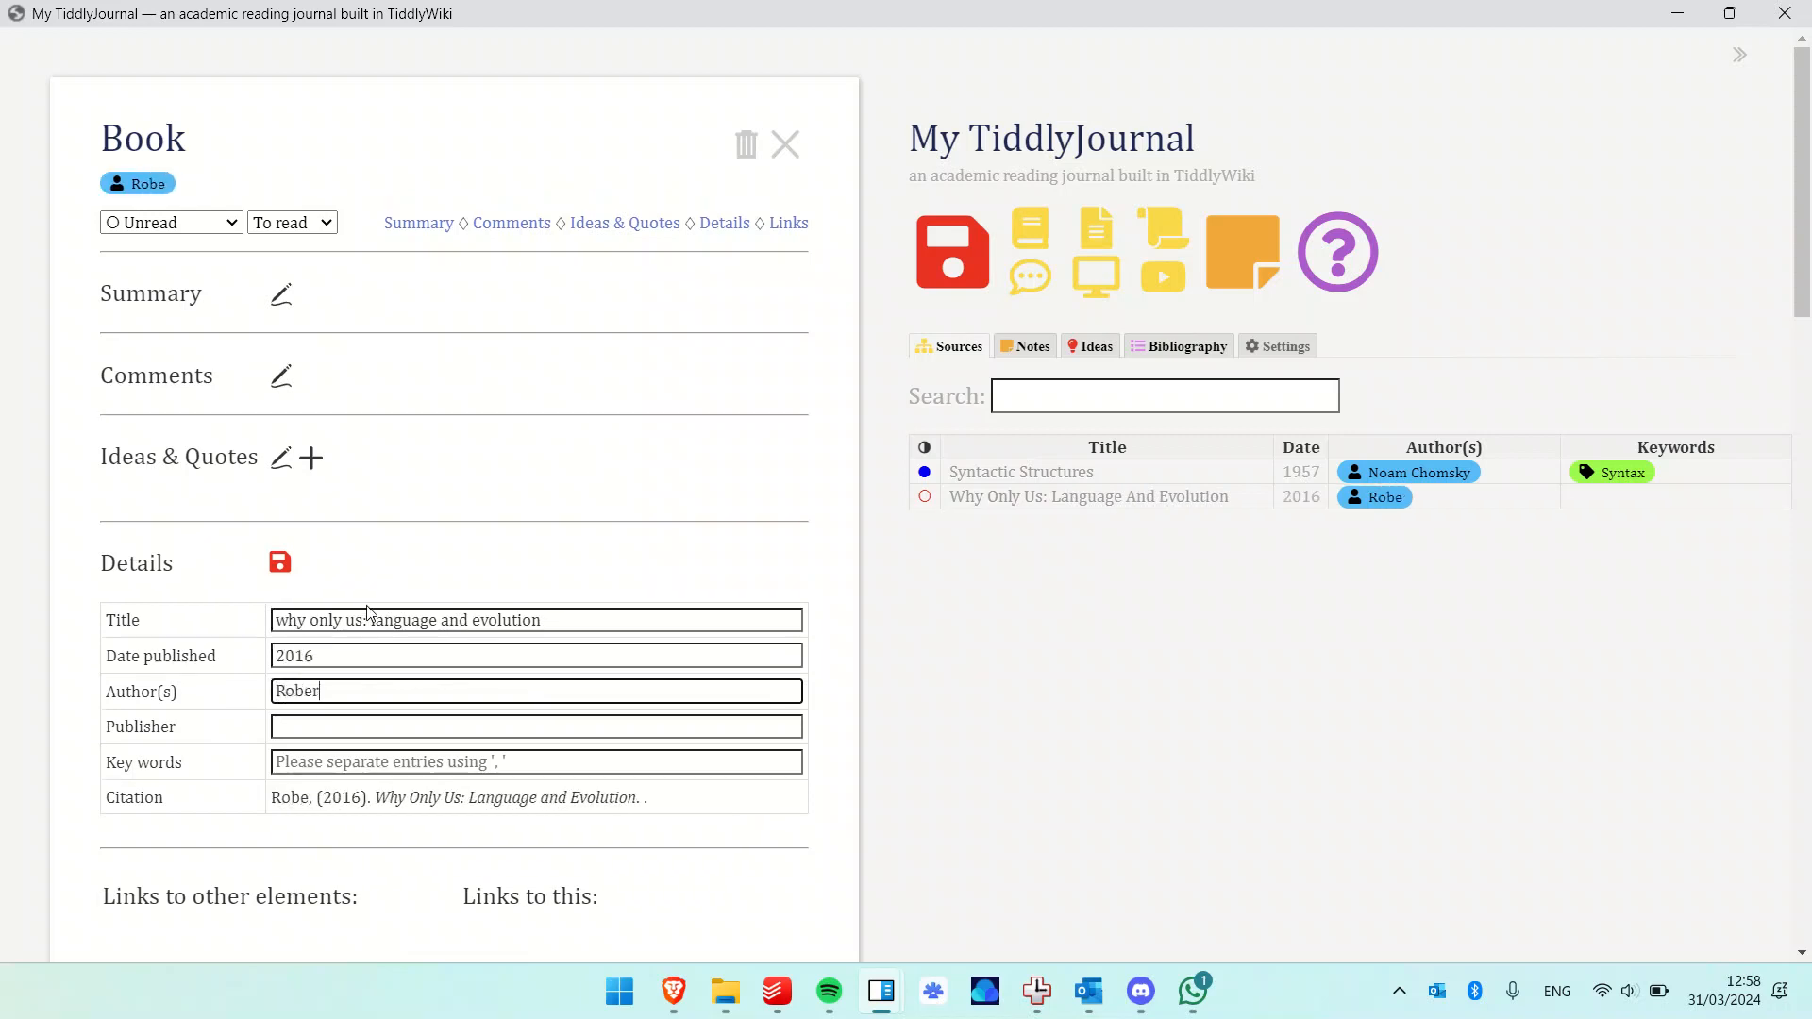
{"action": "type", "text": "t C. Berwi"}
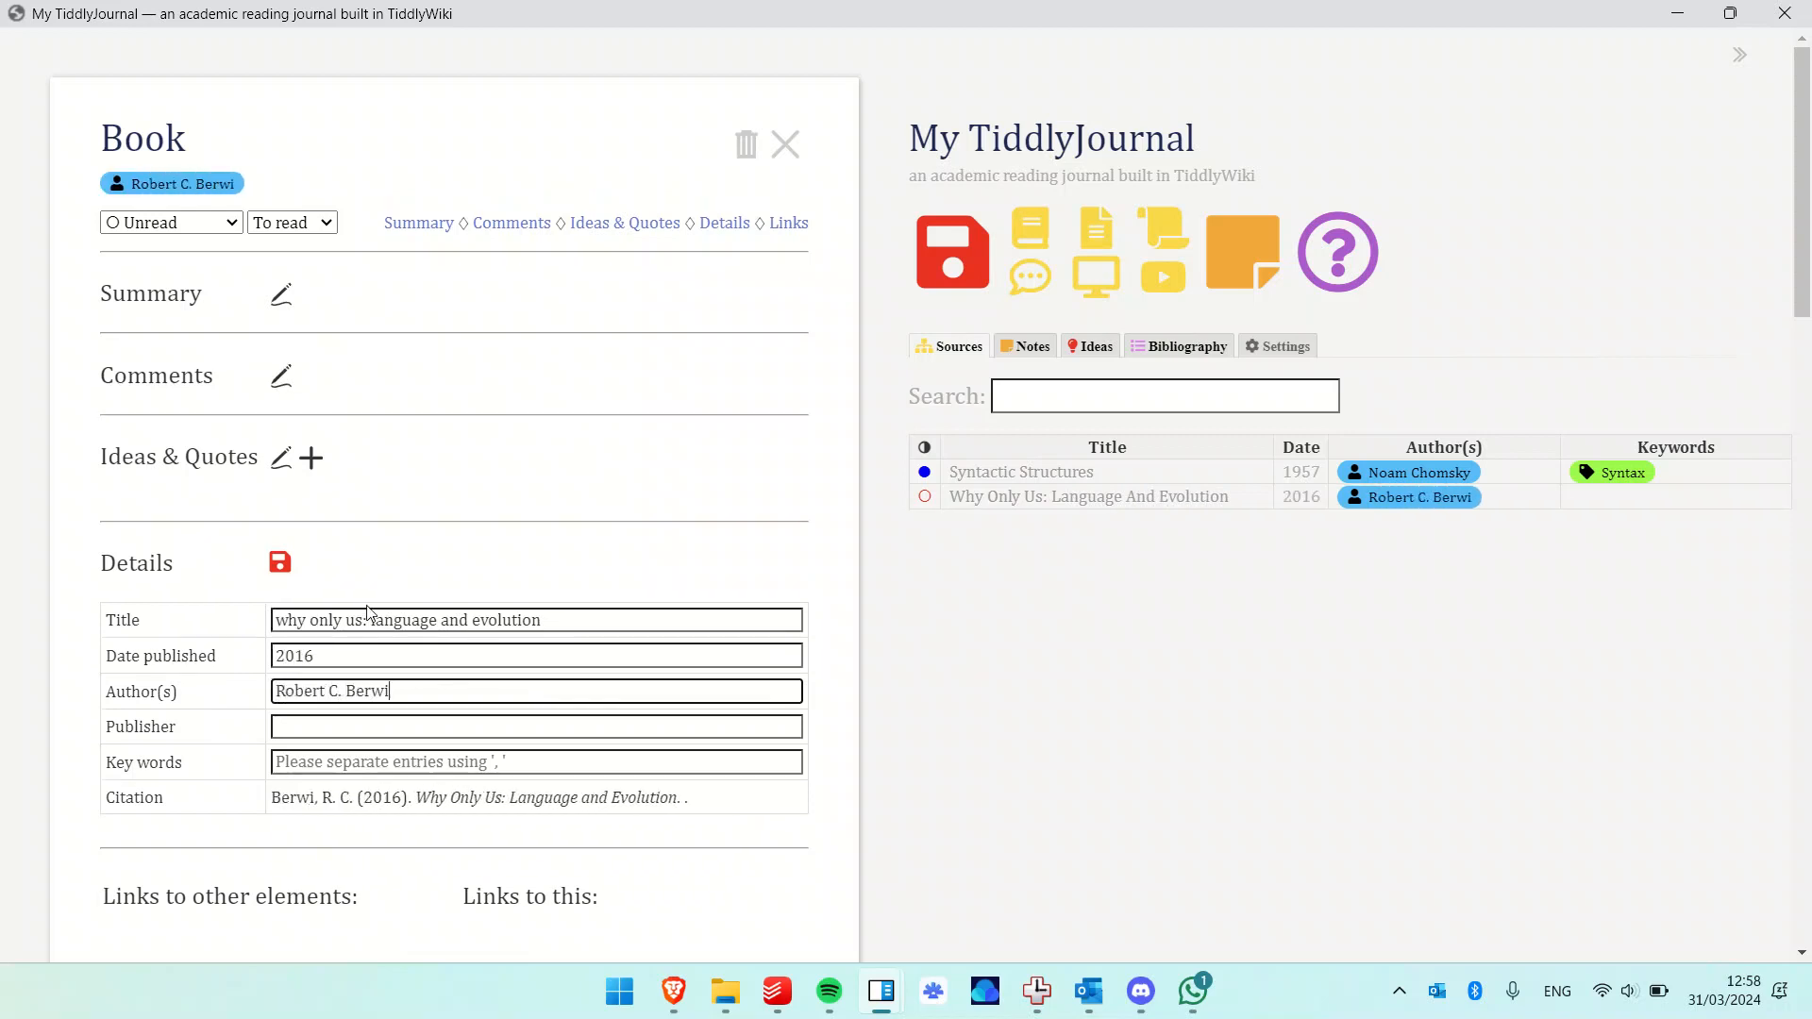
{"action": "type", "text": "ck and Noam Chomsky"}
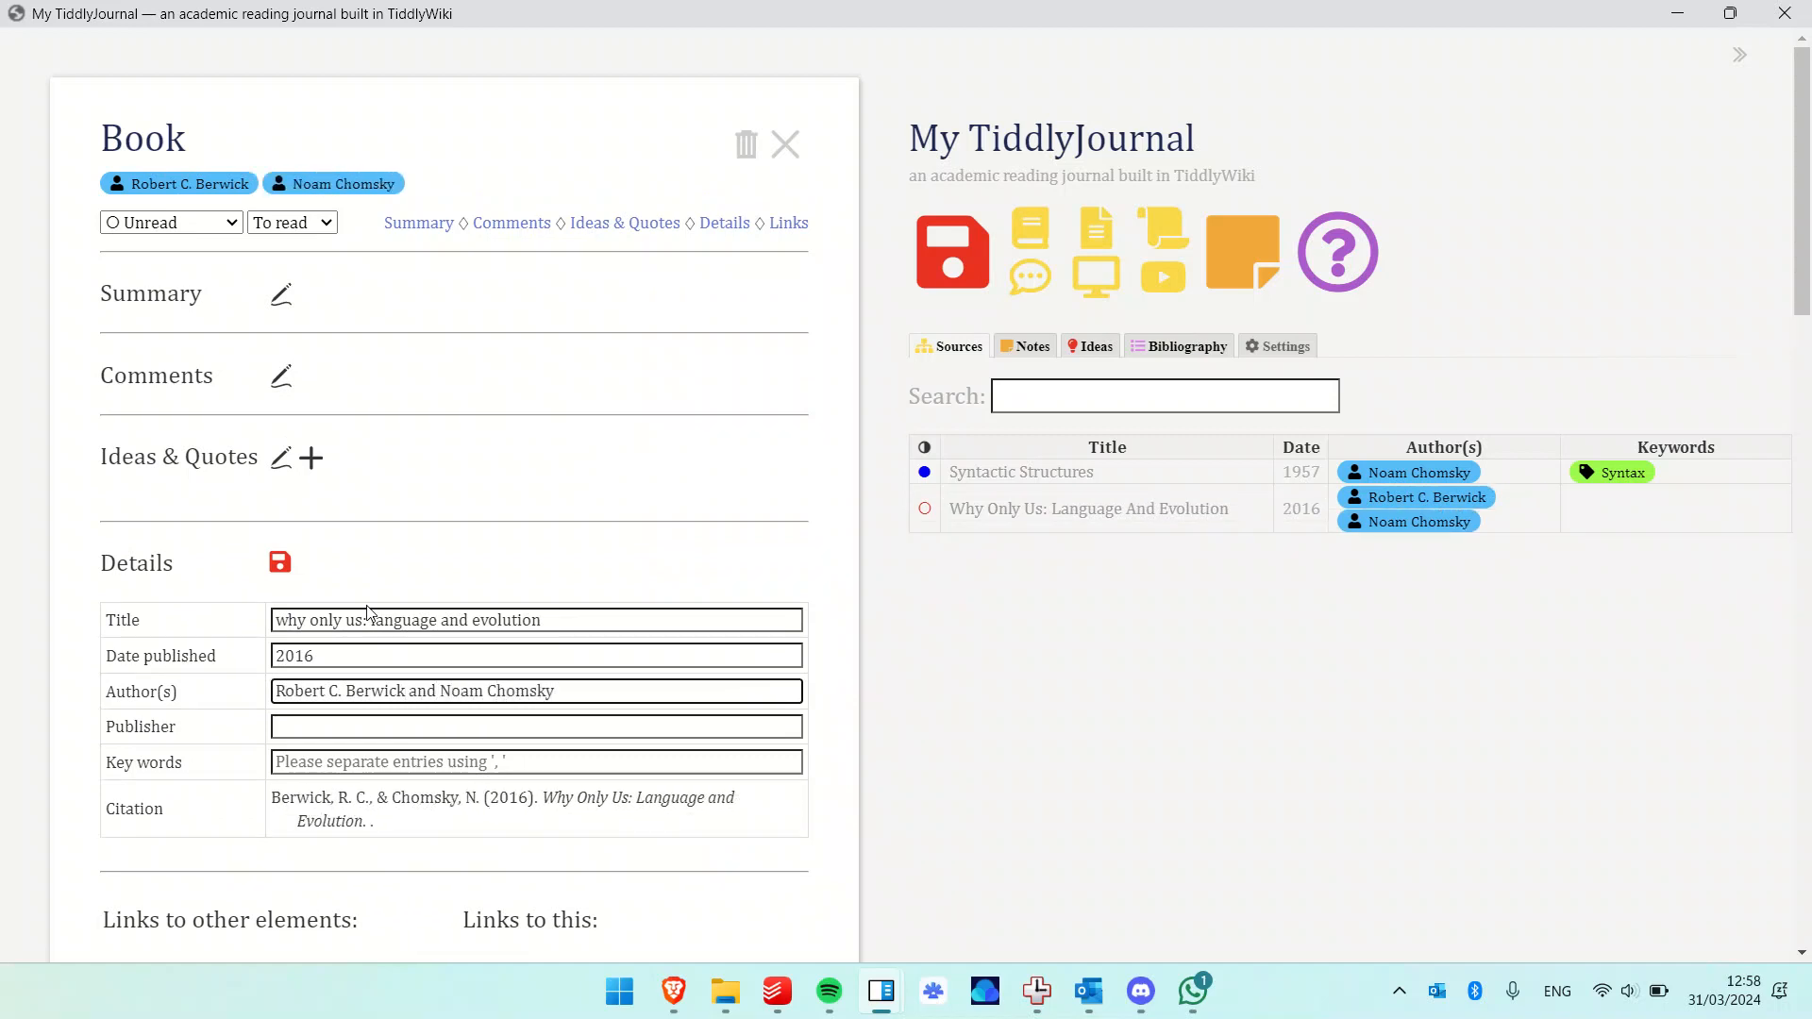
Enter MIT Press as the publisher and "Syntax Biolinguistics" as the key words, and save the book's details.
{"action": "key", "text": "Tab"}
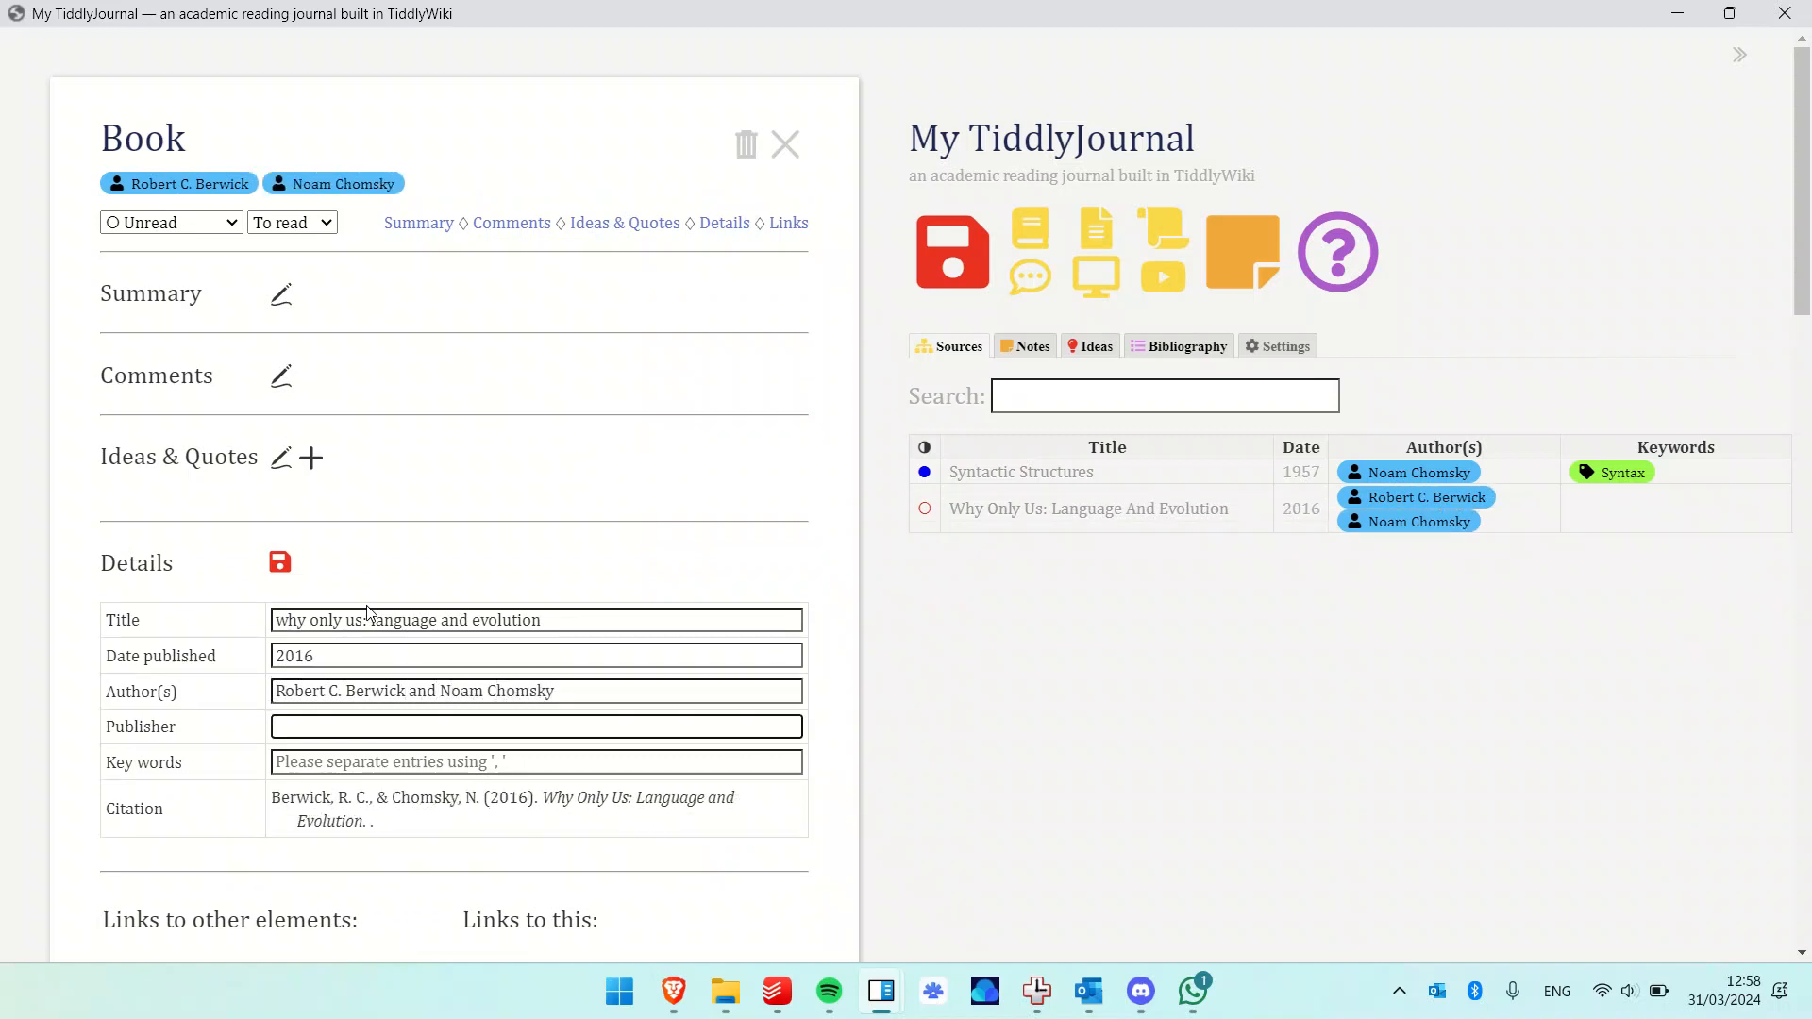
{"action": "type", "text": "MIT Press"}
{"action": "key", "text": "Tab"}
{"action": "type", "text": "Syntax"}
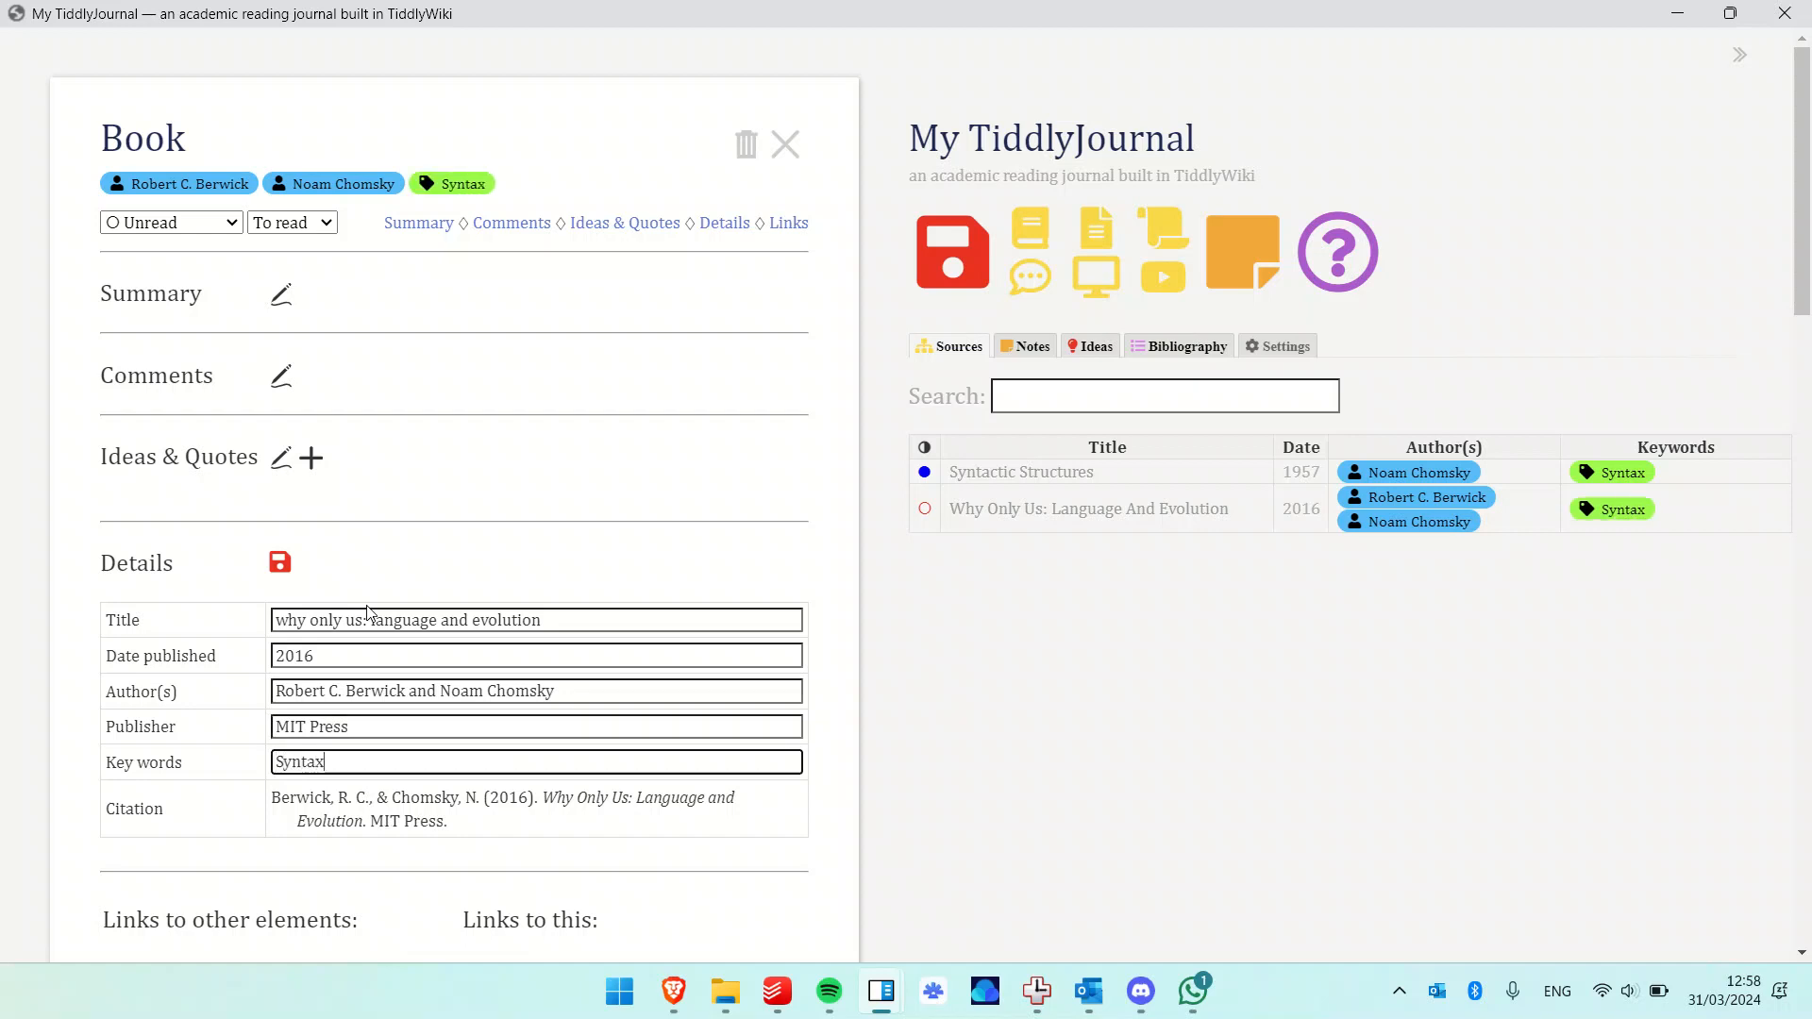
{"action": "type", "text": " Biol"}
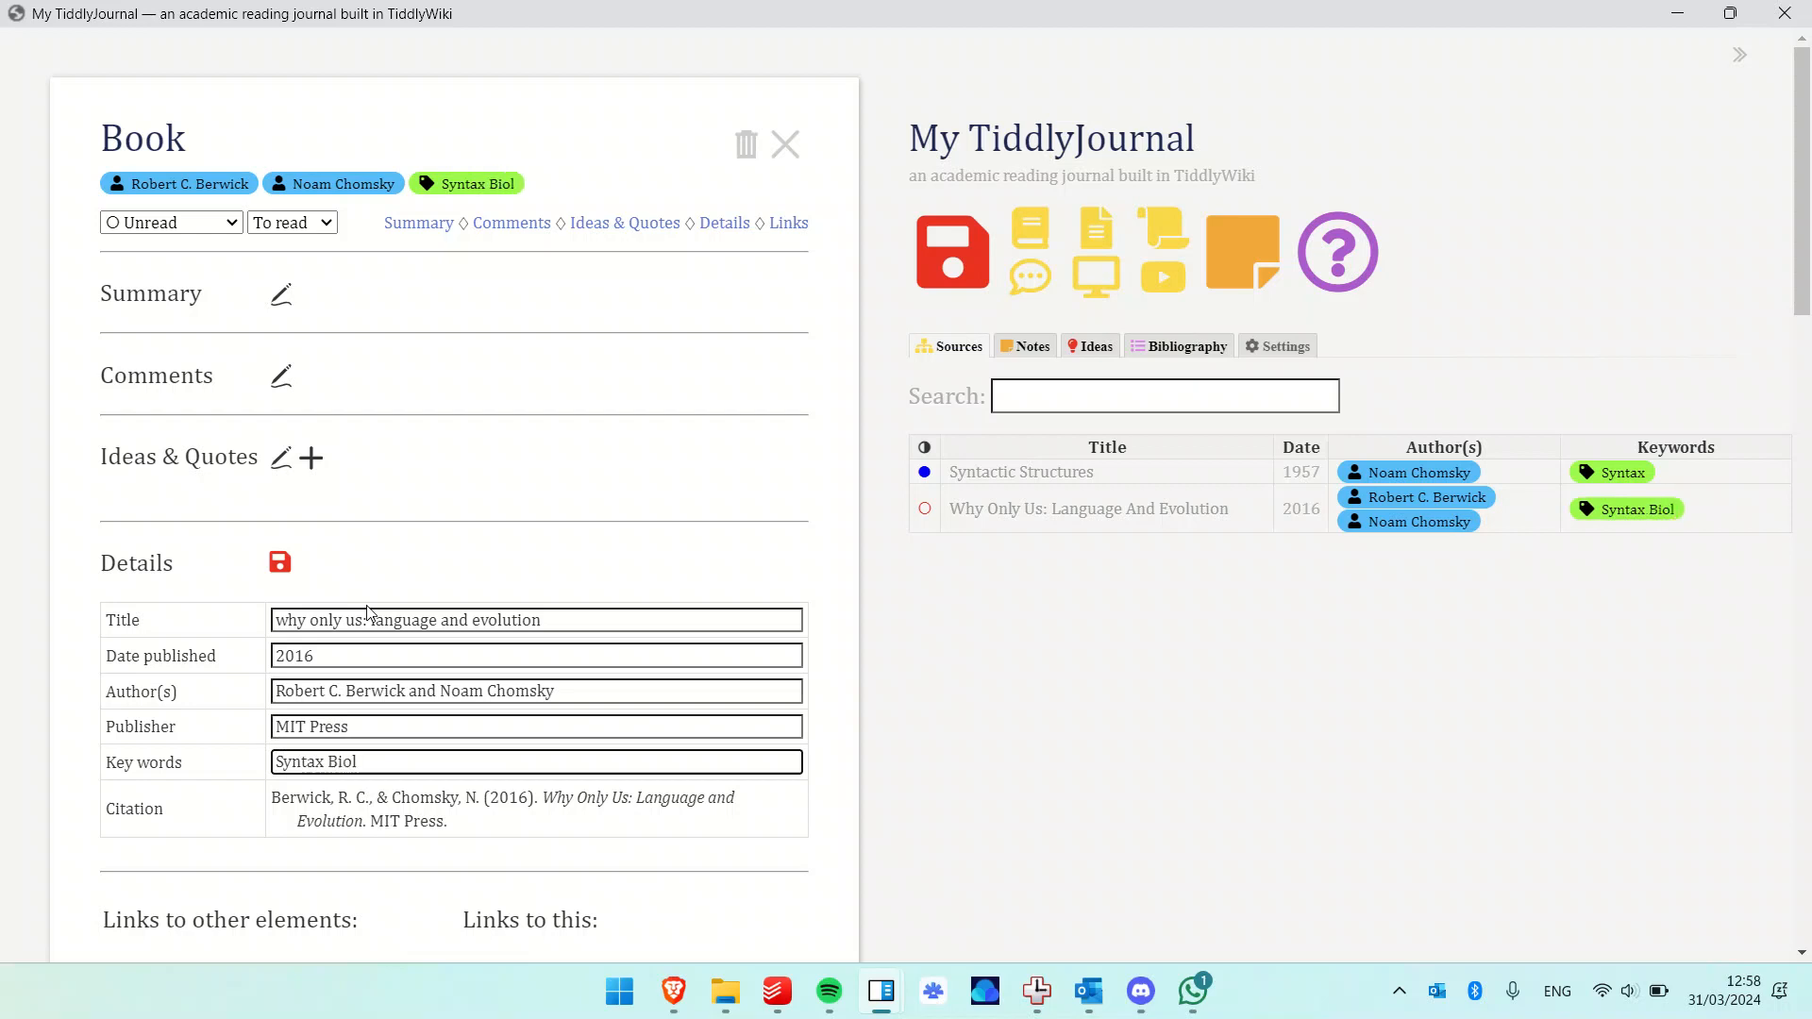
{"action": "type", "text": "inguistics"}
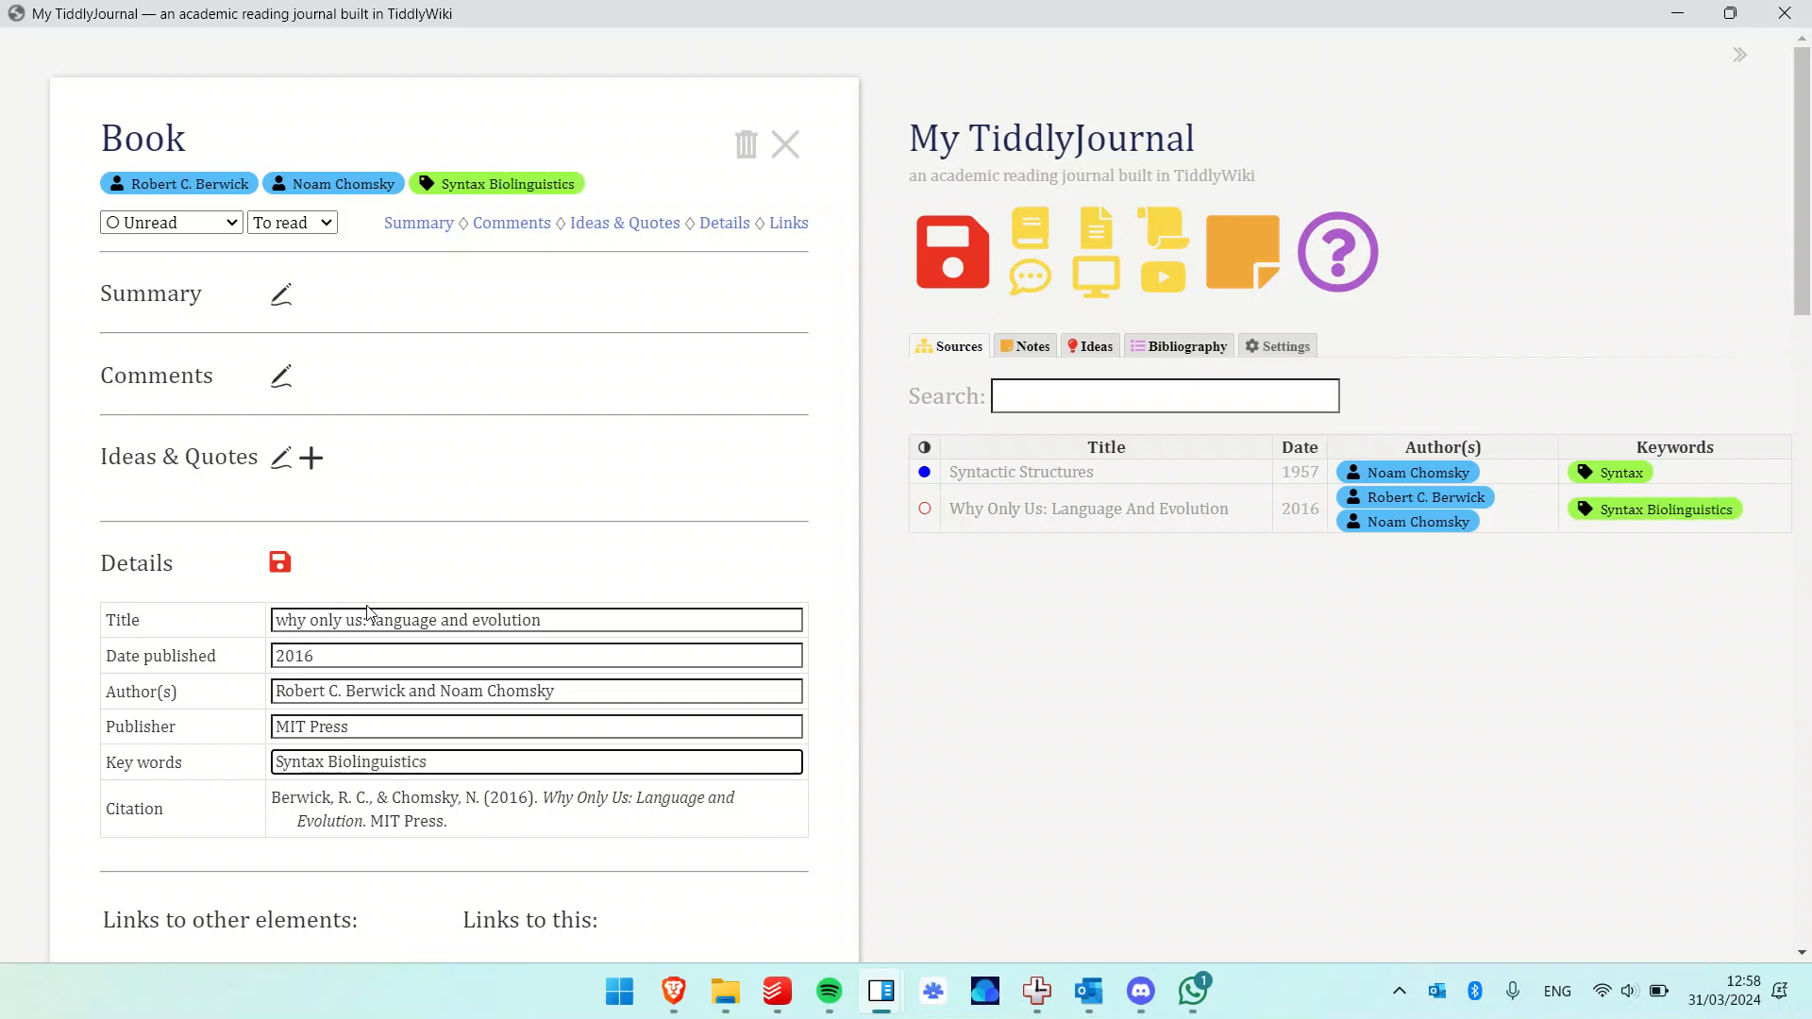
{"action": "left_click", "coordinate": [280, 562]}
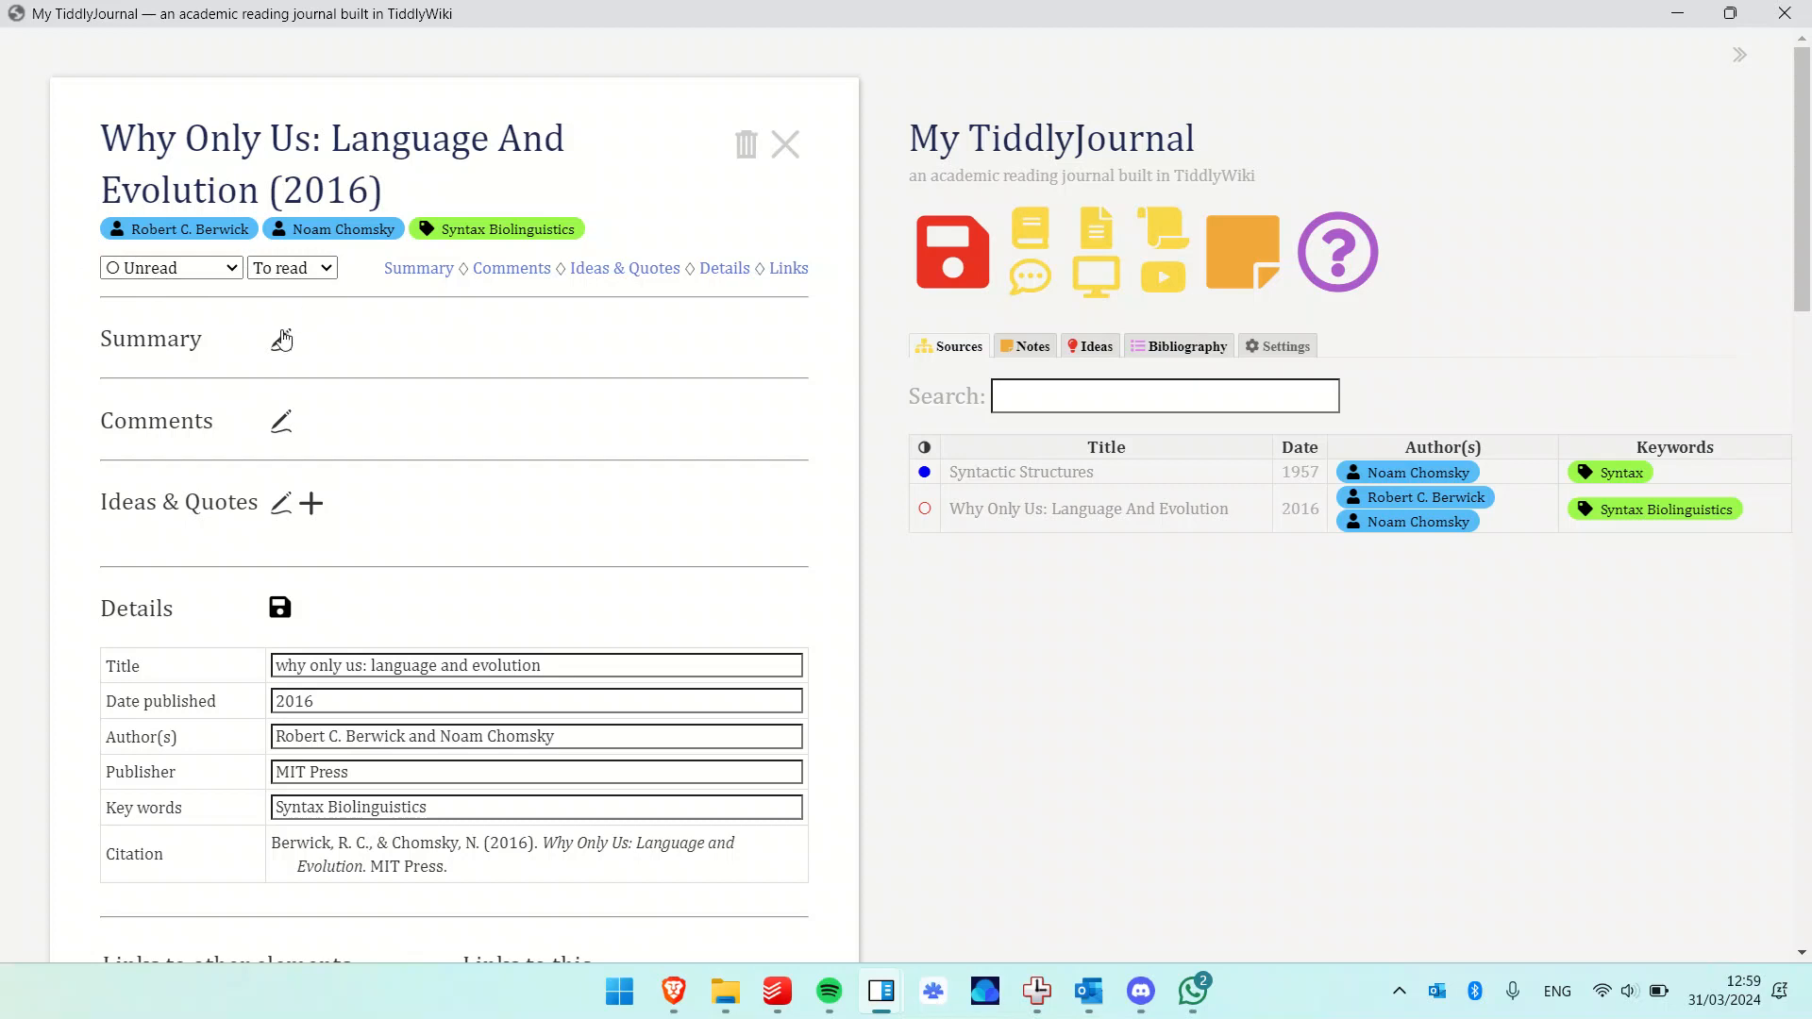
Insert a link to "Syntactic Structures (1957)" in the comments of Why Only Us and finish editing them.
{"action": "left_click", "coordinate": [280, 423]}
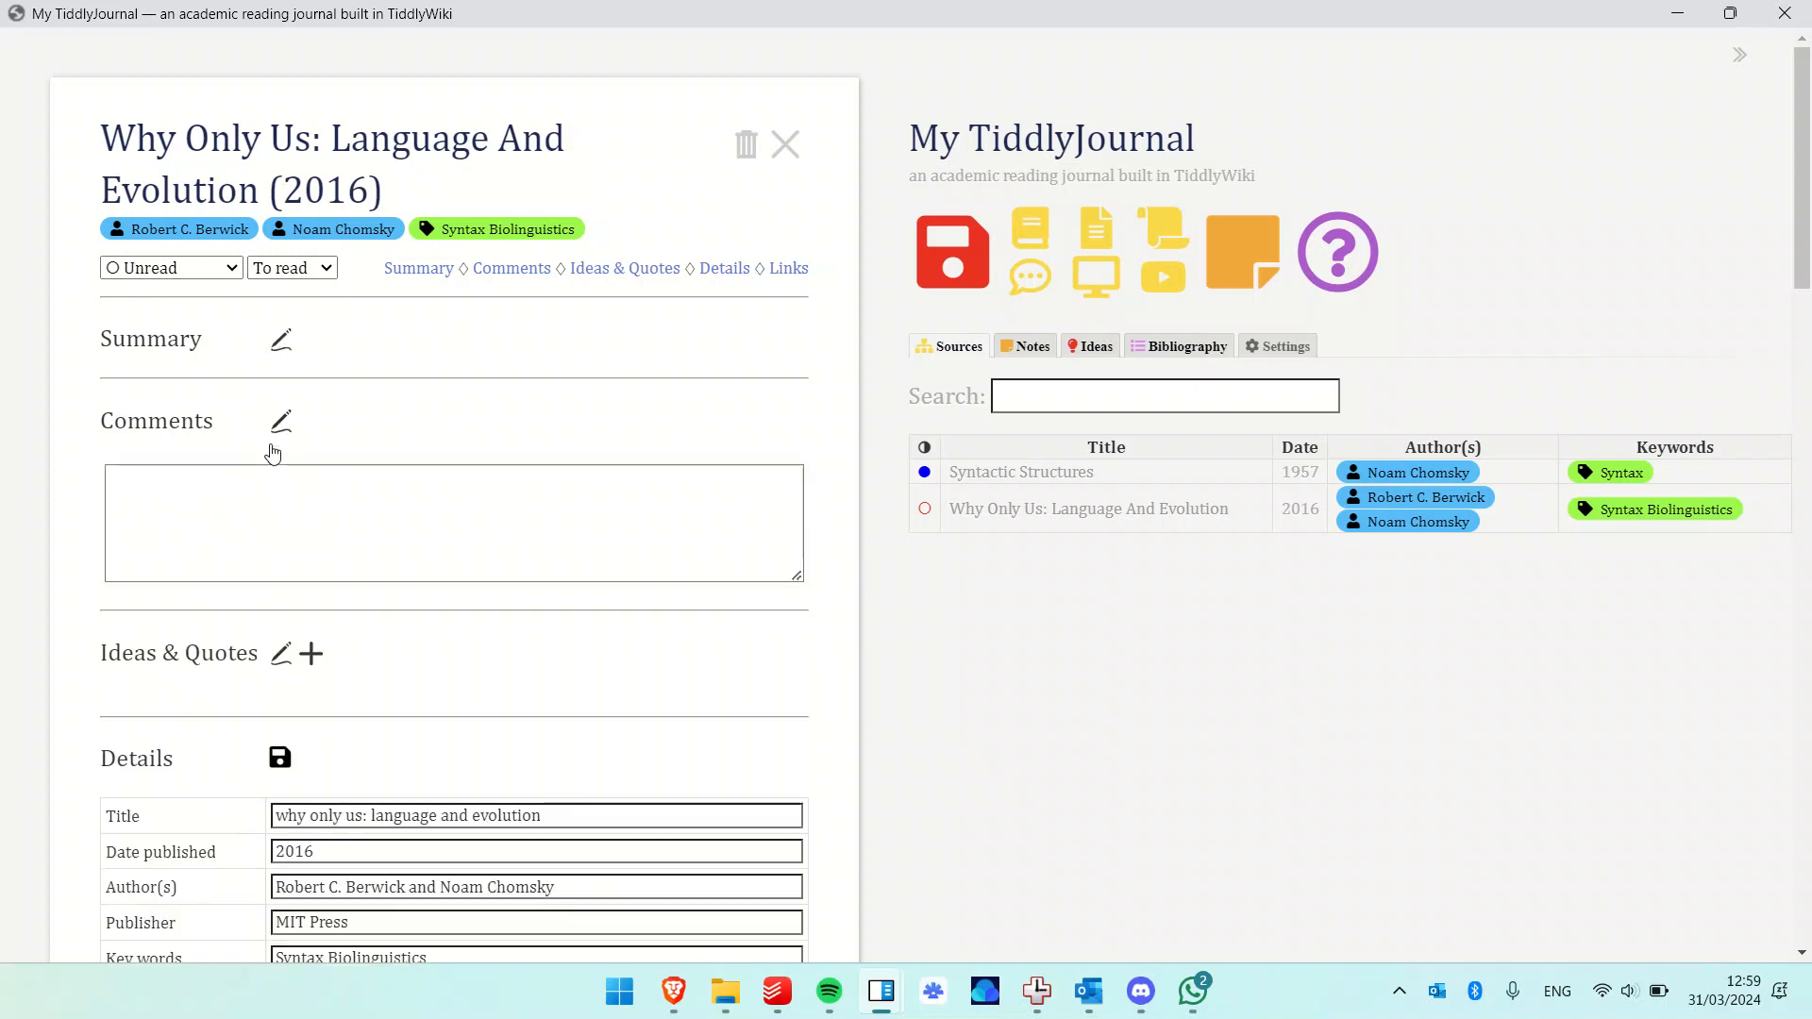
{"action": "left_click", "coordinate": [217, 550]}
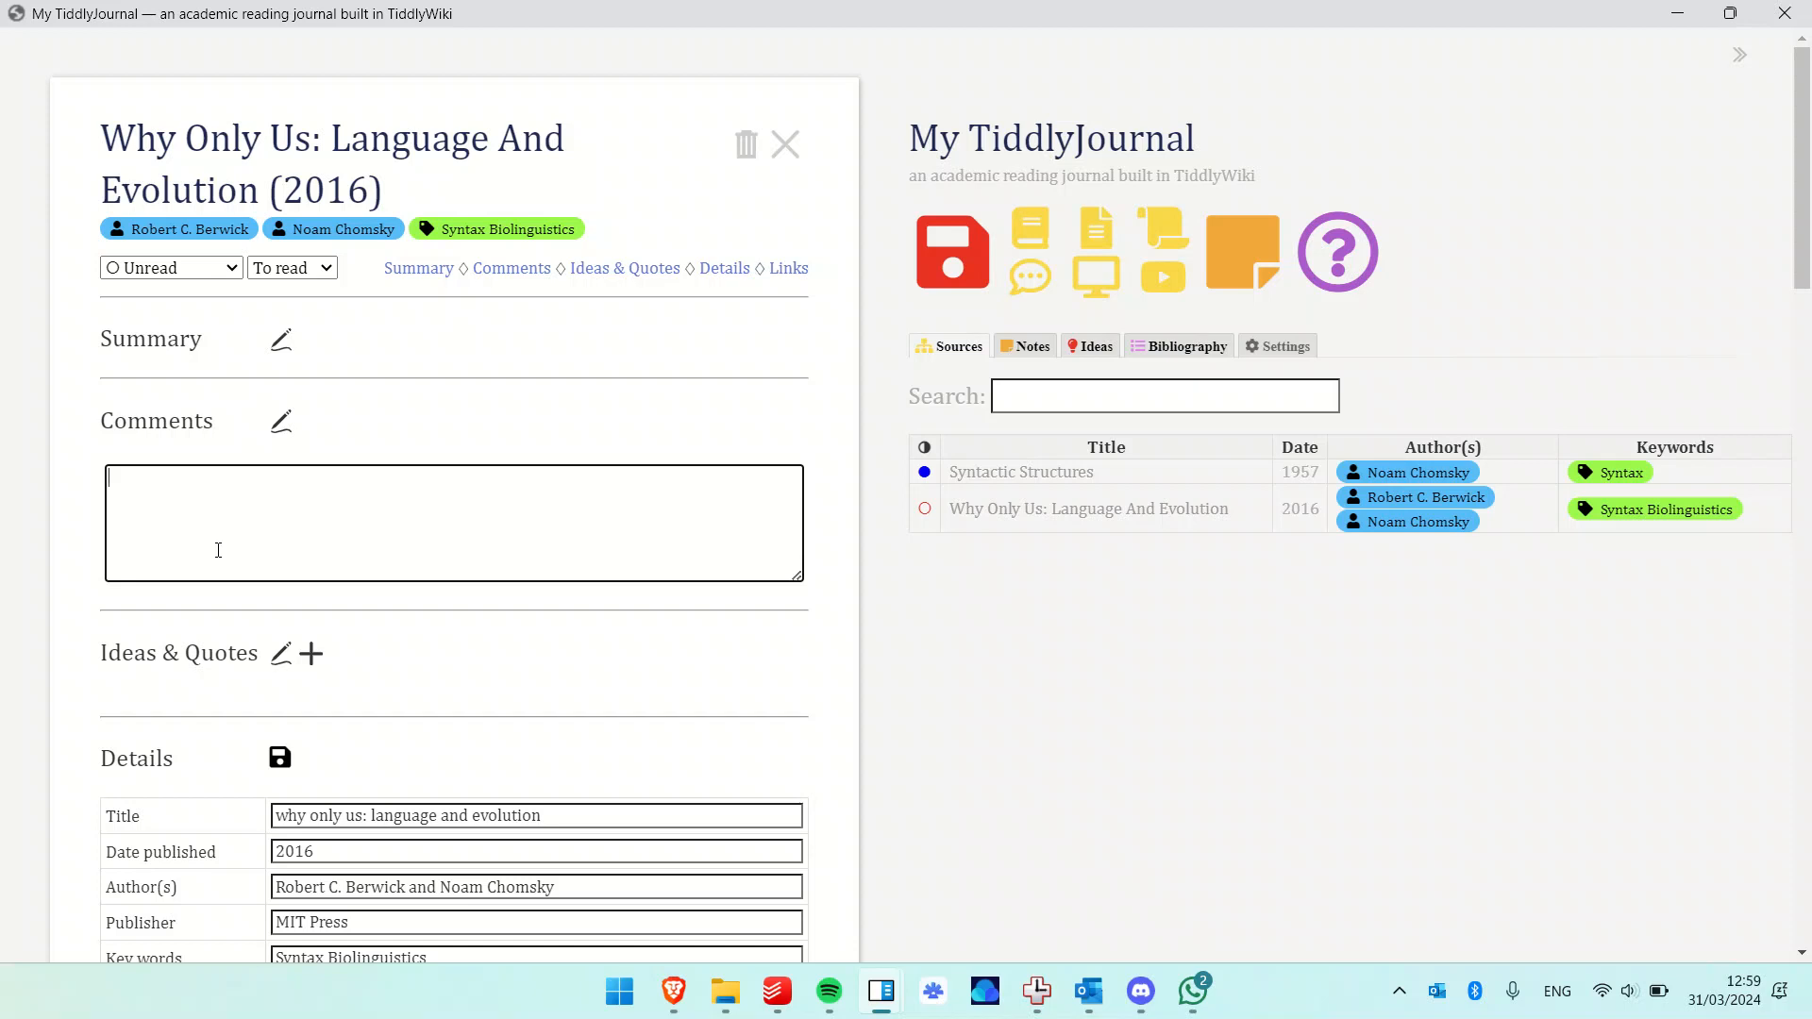
{"action": "type", "text": "[["}
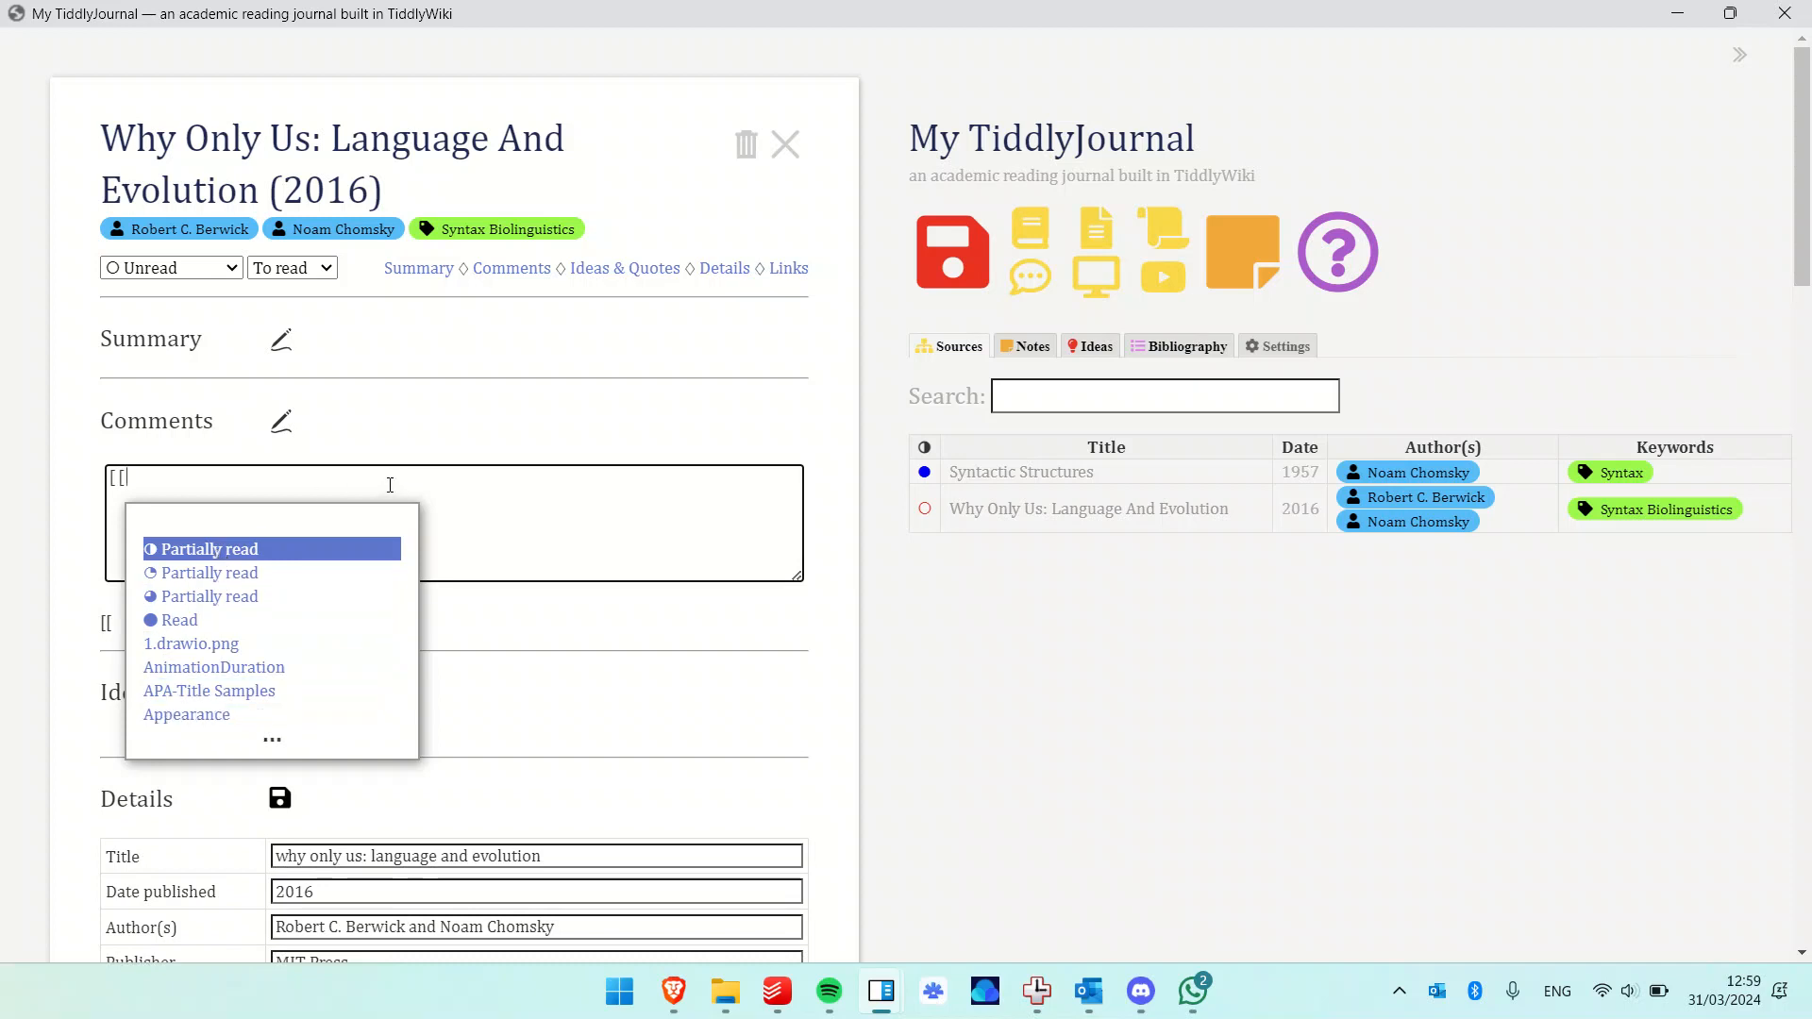
{"action": "type", "text": "Synt"}
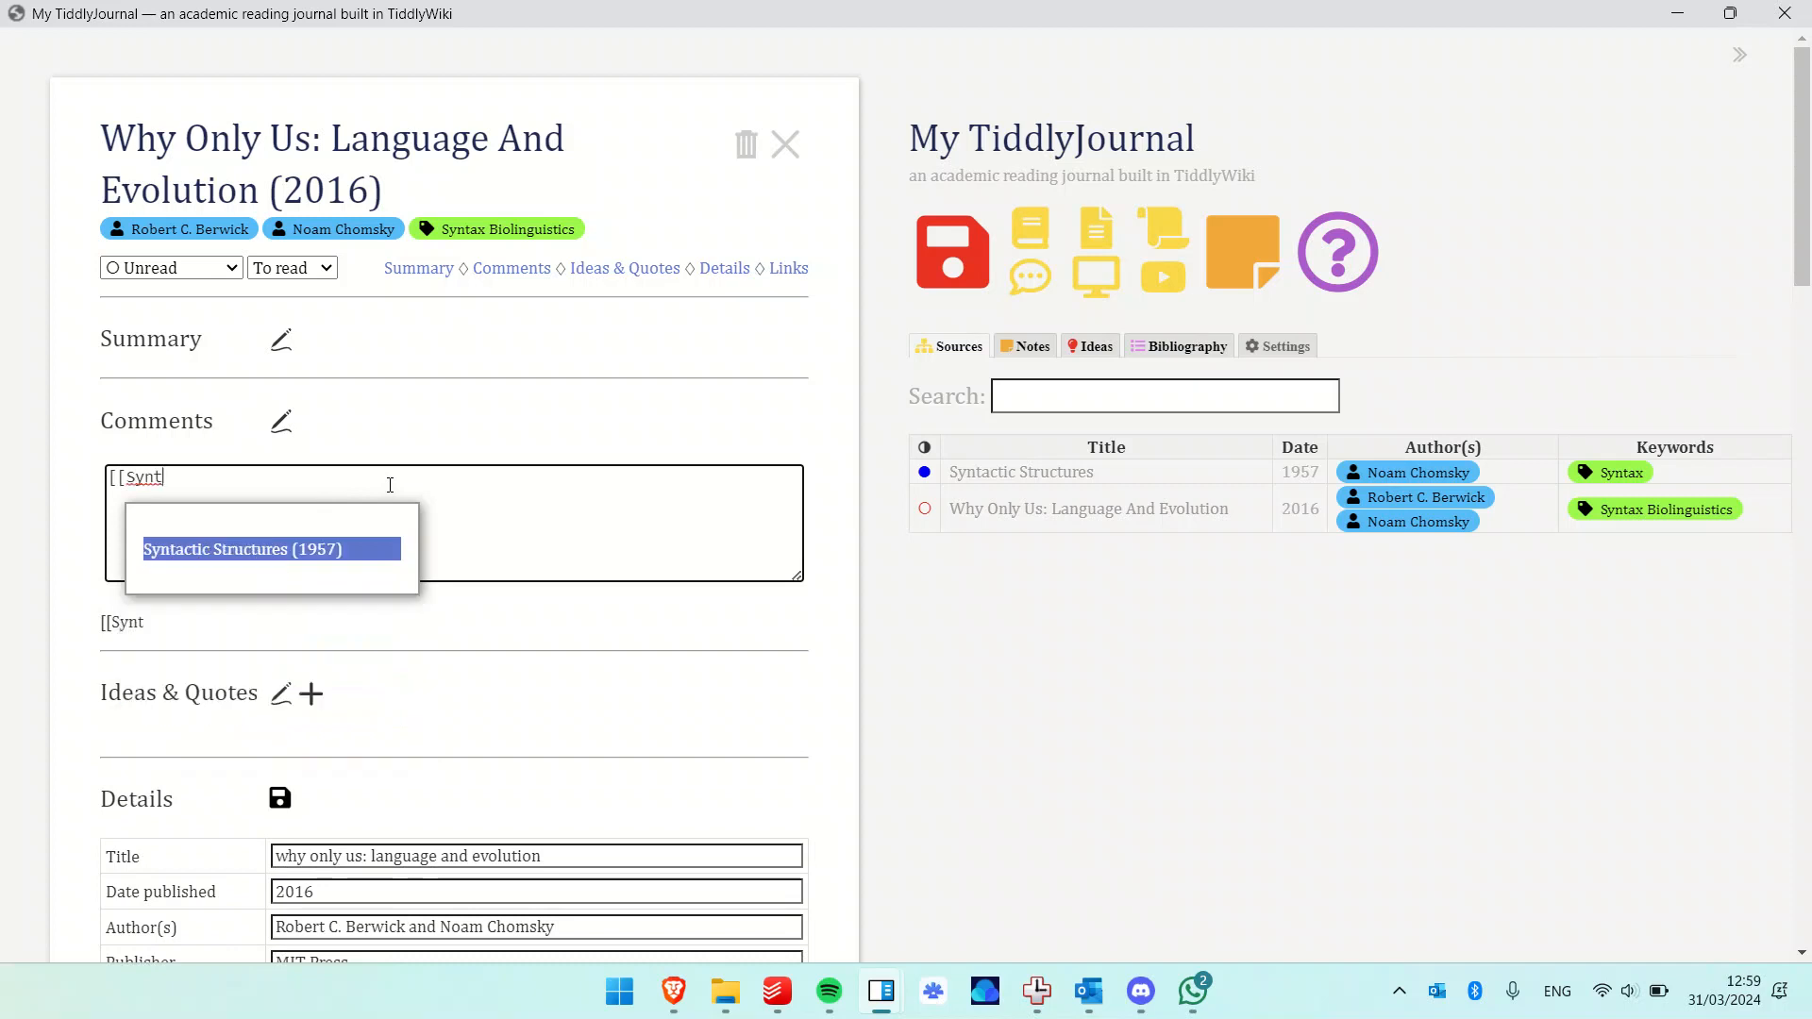
{"action": "key", "text": "Return"}
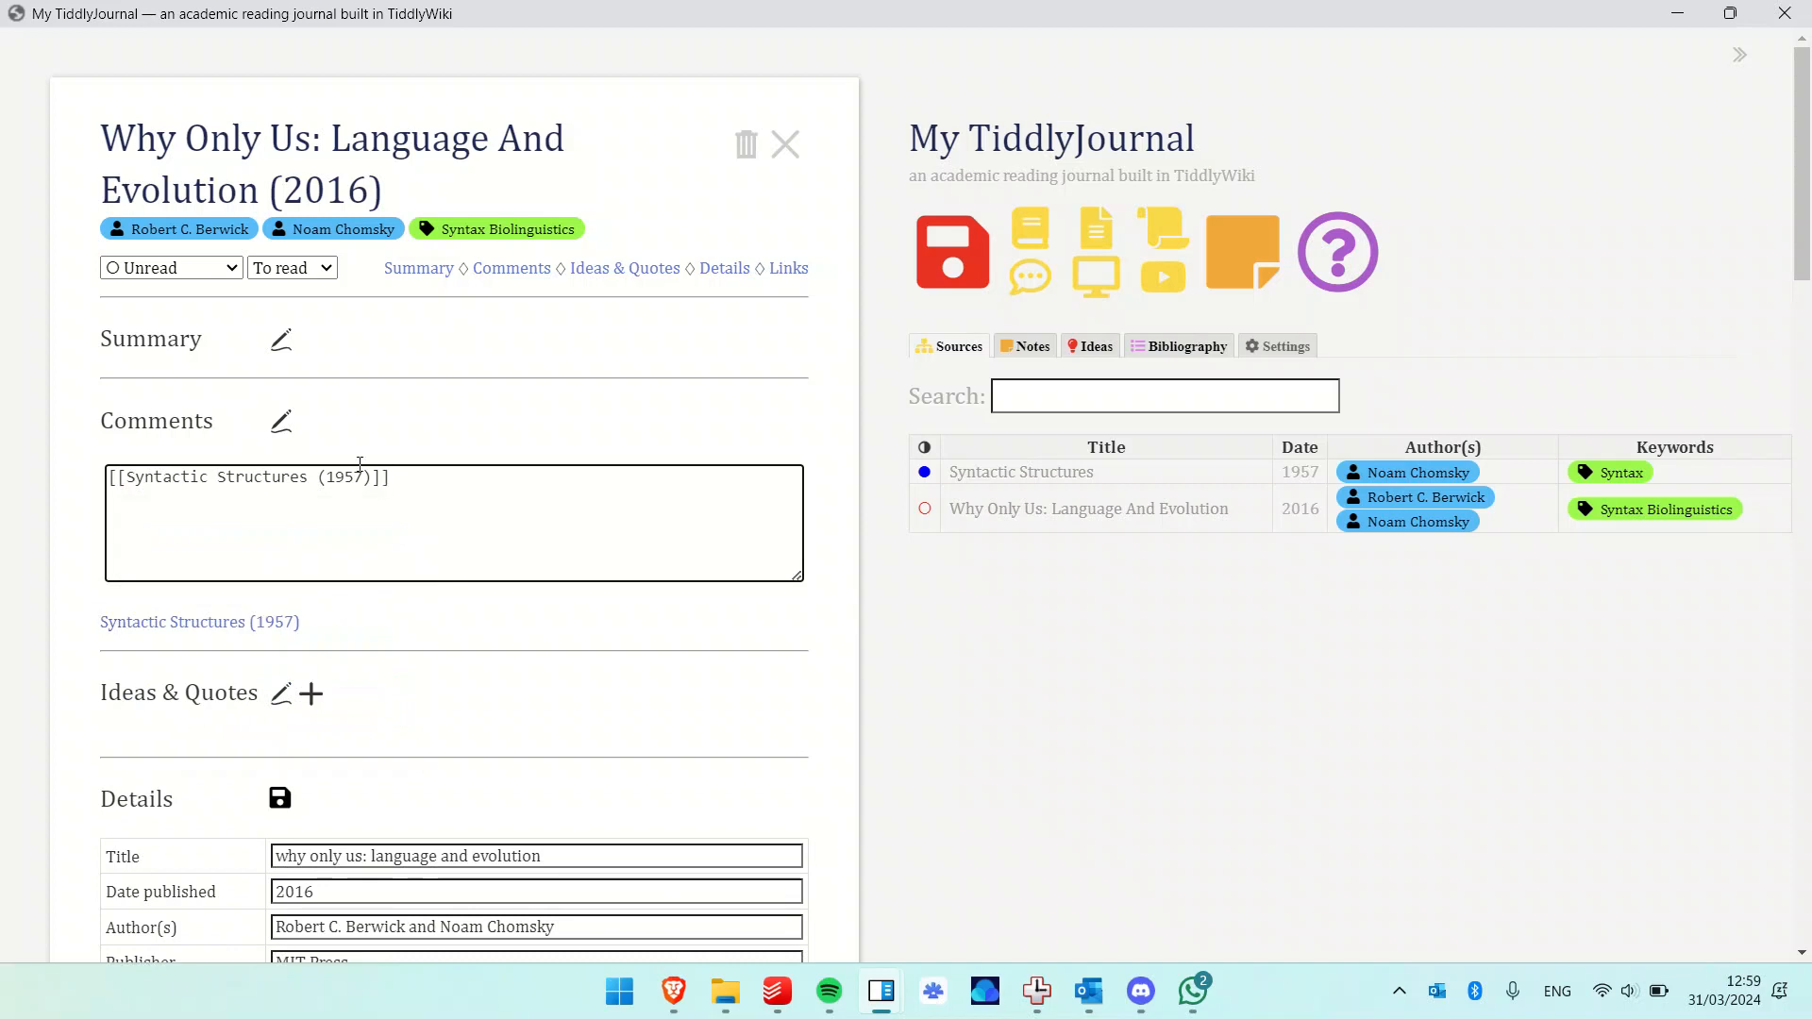
{"action": "left_click", "coordinate": [284, 427]}
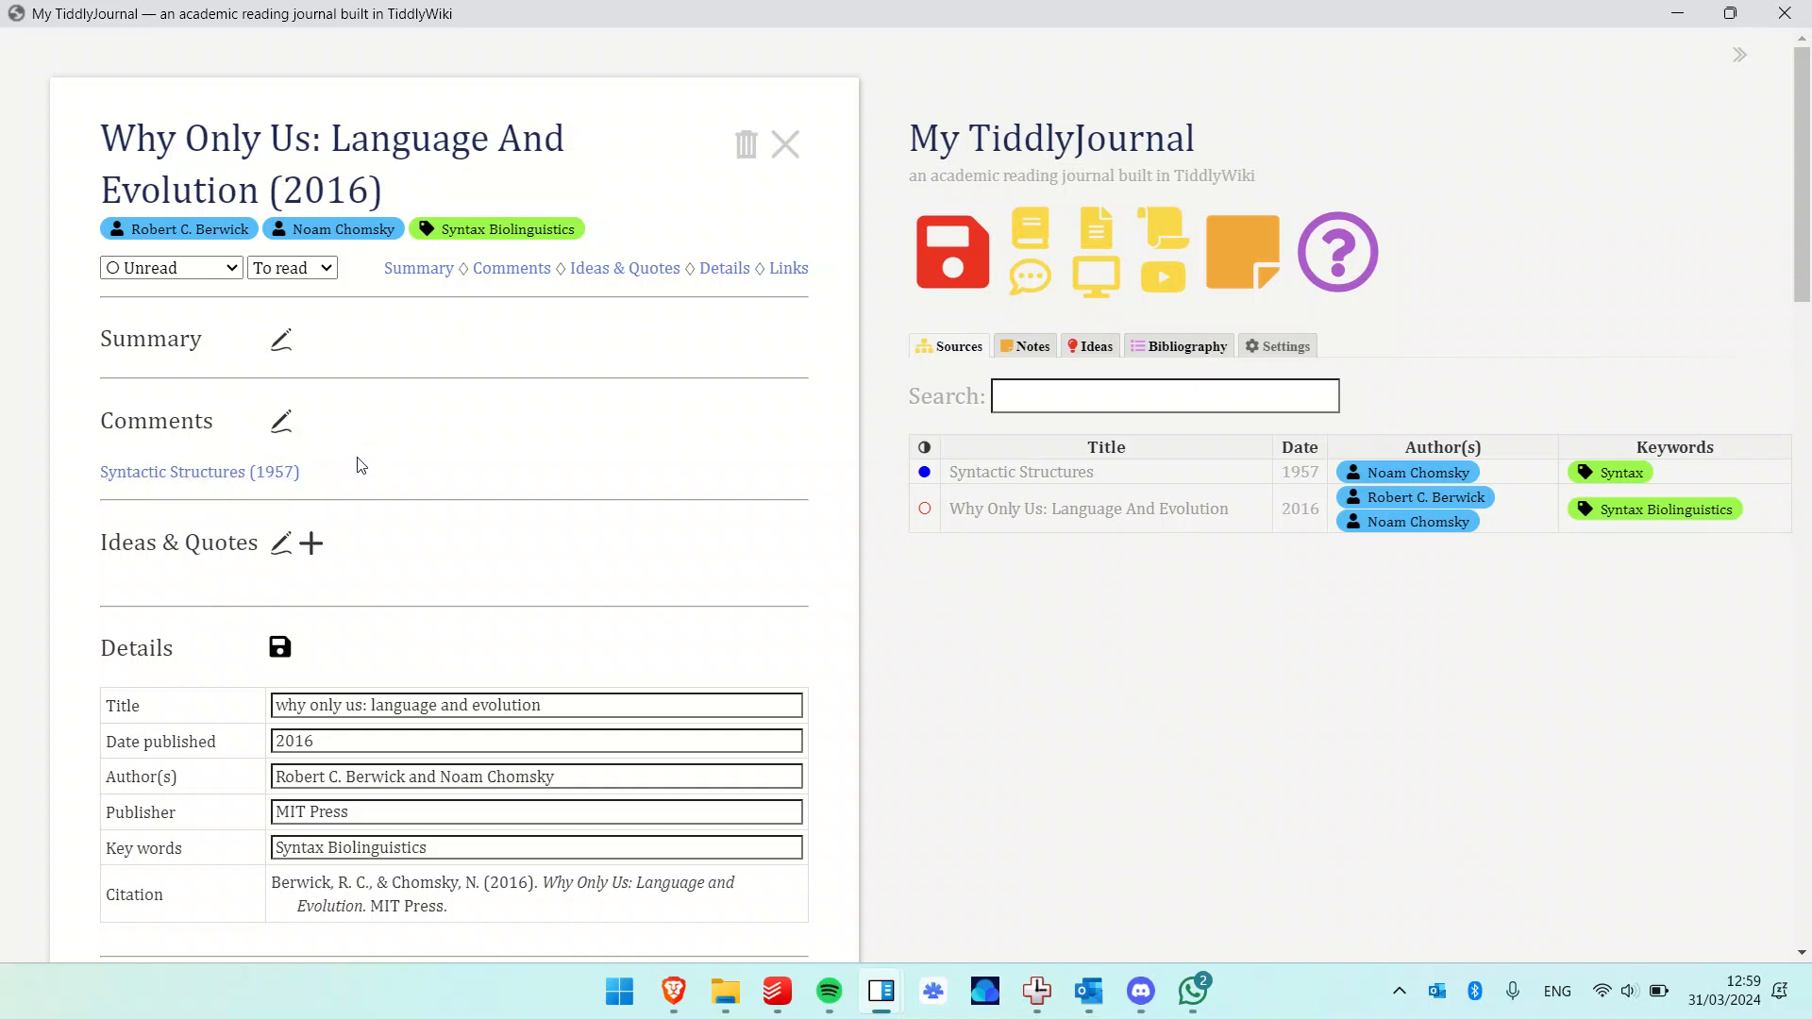
Examine the links to other elements of Why Only Us and the links to this of Syntactic Structures.
{"action": "left_click", "coordinate": [798, 273]}
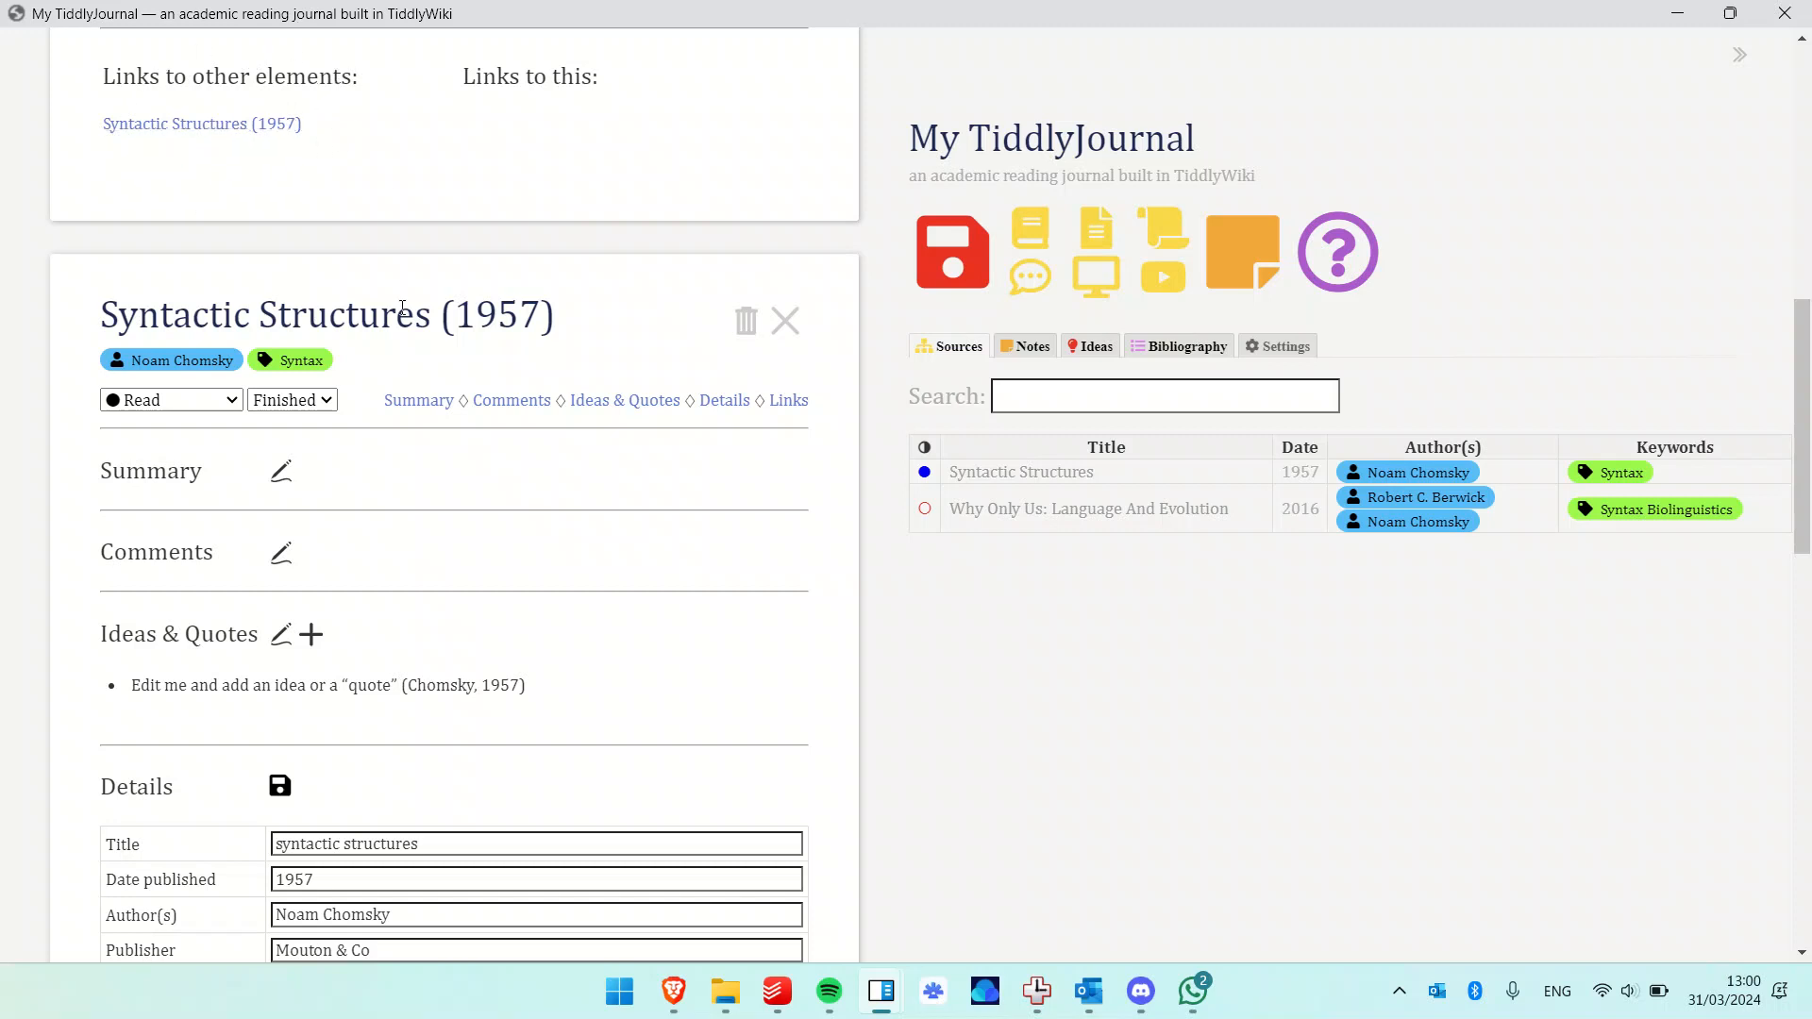
{"action": "scroll", "coordinate": [400, 307], "scroll_direction": "down", "scroll_amount": 2}
{"action": "scroll", "coordinate": [400, 309], "scroll_direction": "down", "scroll_amount": 2}
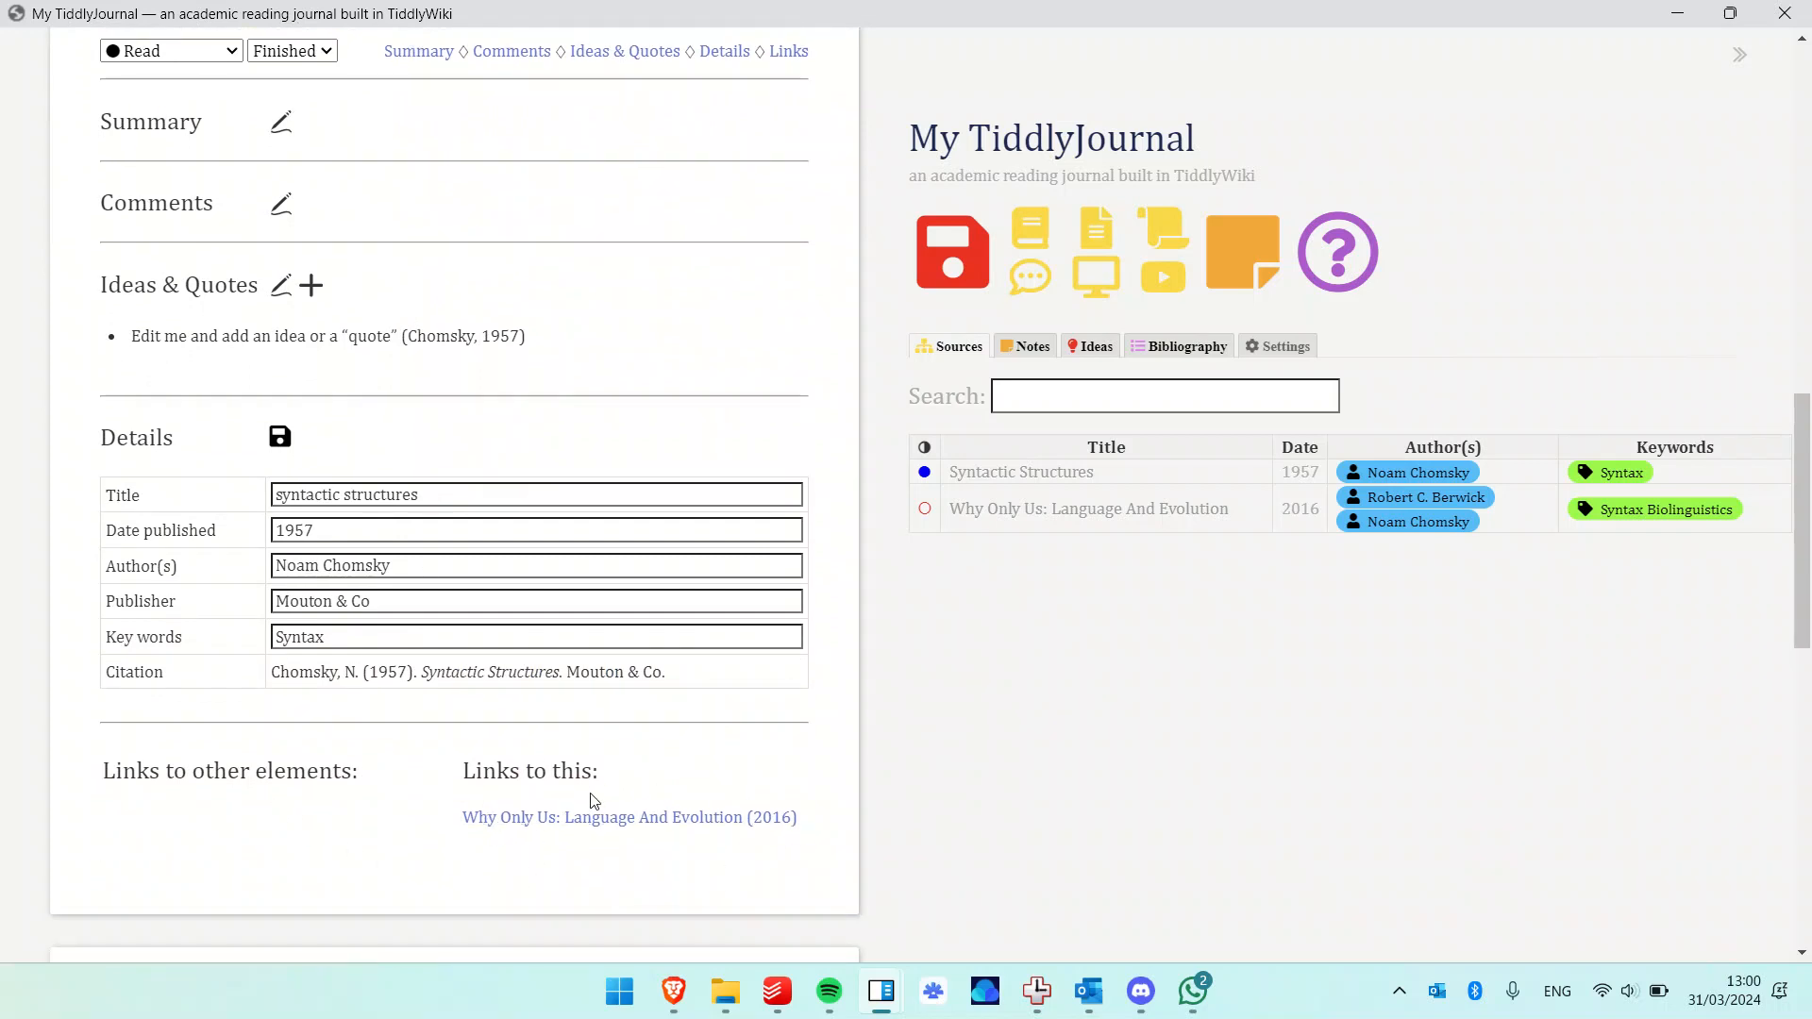
{"action": "scroll", "coordinate": [687, 708], "scroll_direction": "up", "scroll_amount": 1}
{"action": "scroll", "coordinate": [687, 709], "scroll_direction": "up", "scroll_amount": 5}
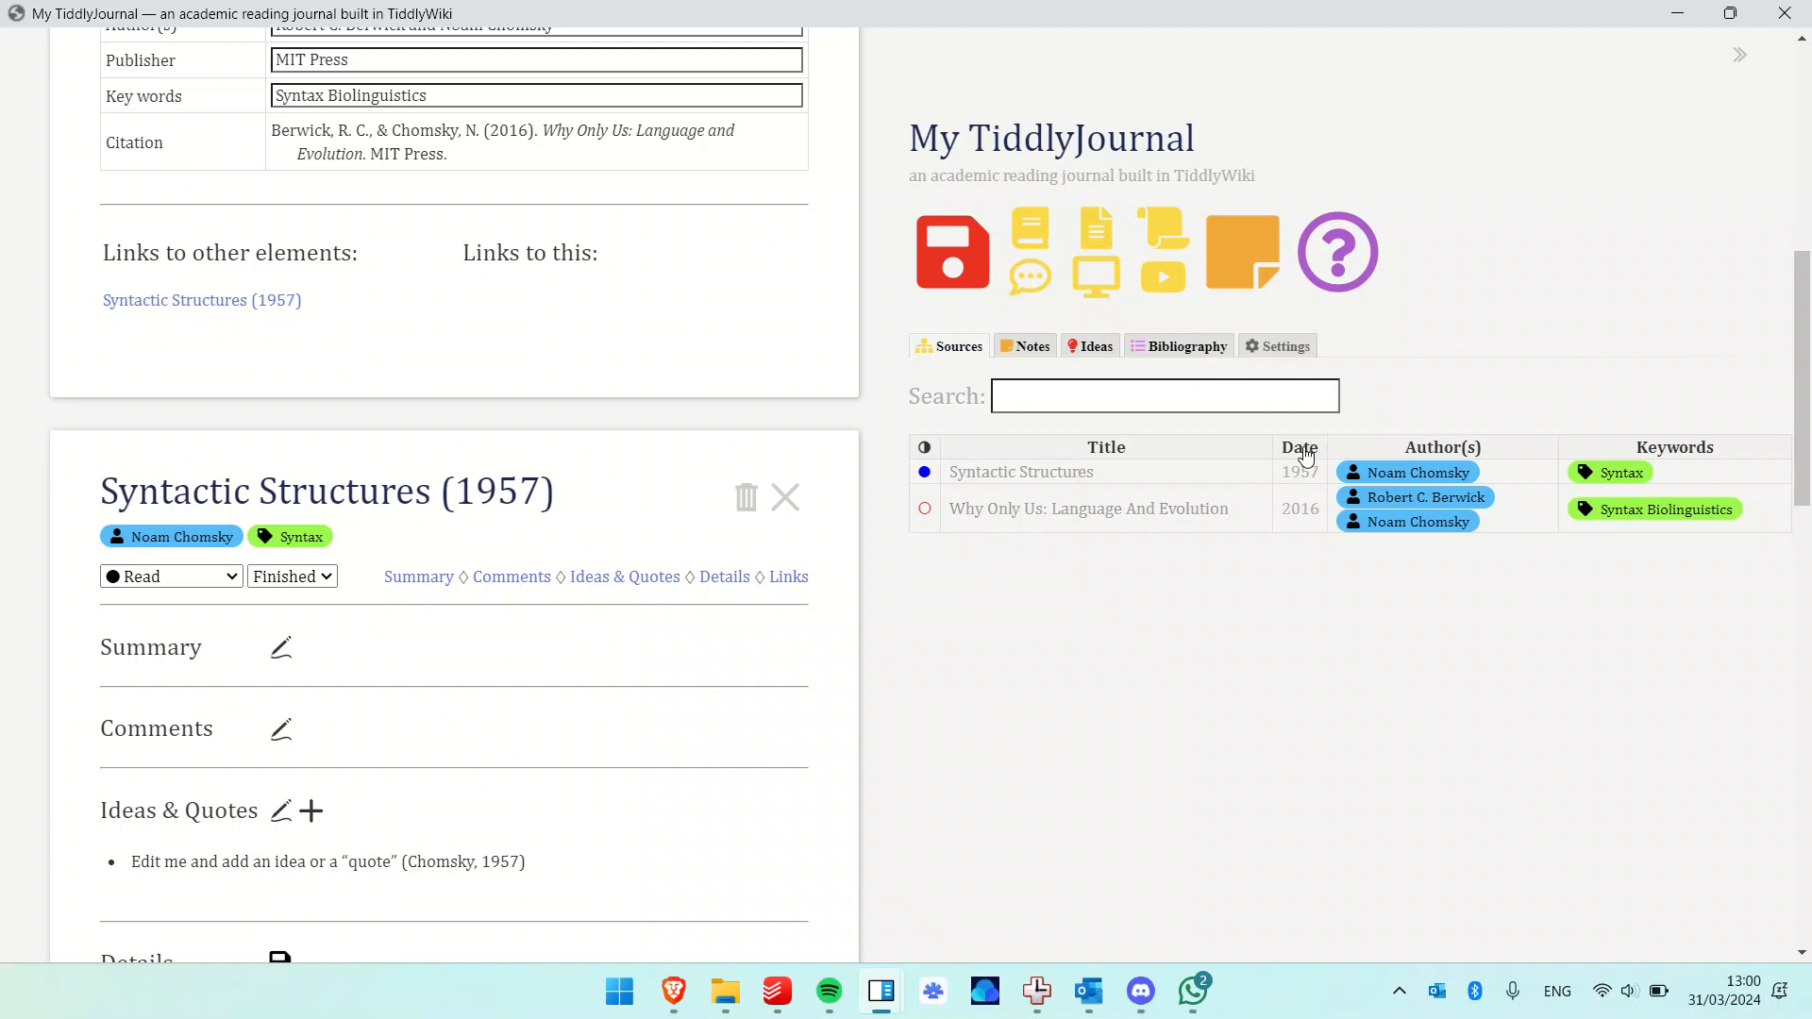
Sort the list of sources by author and after that by keywords.
{"action": "left_click", "coordinate": [1451, 449]}
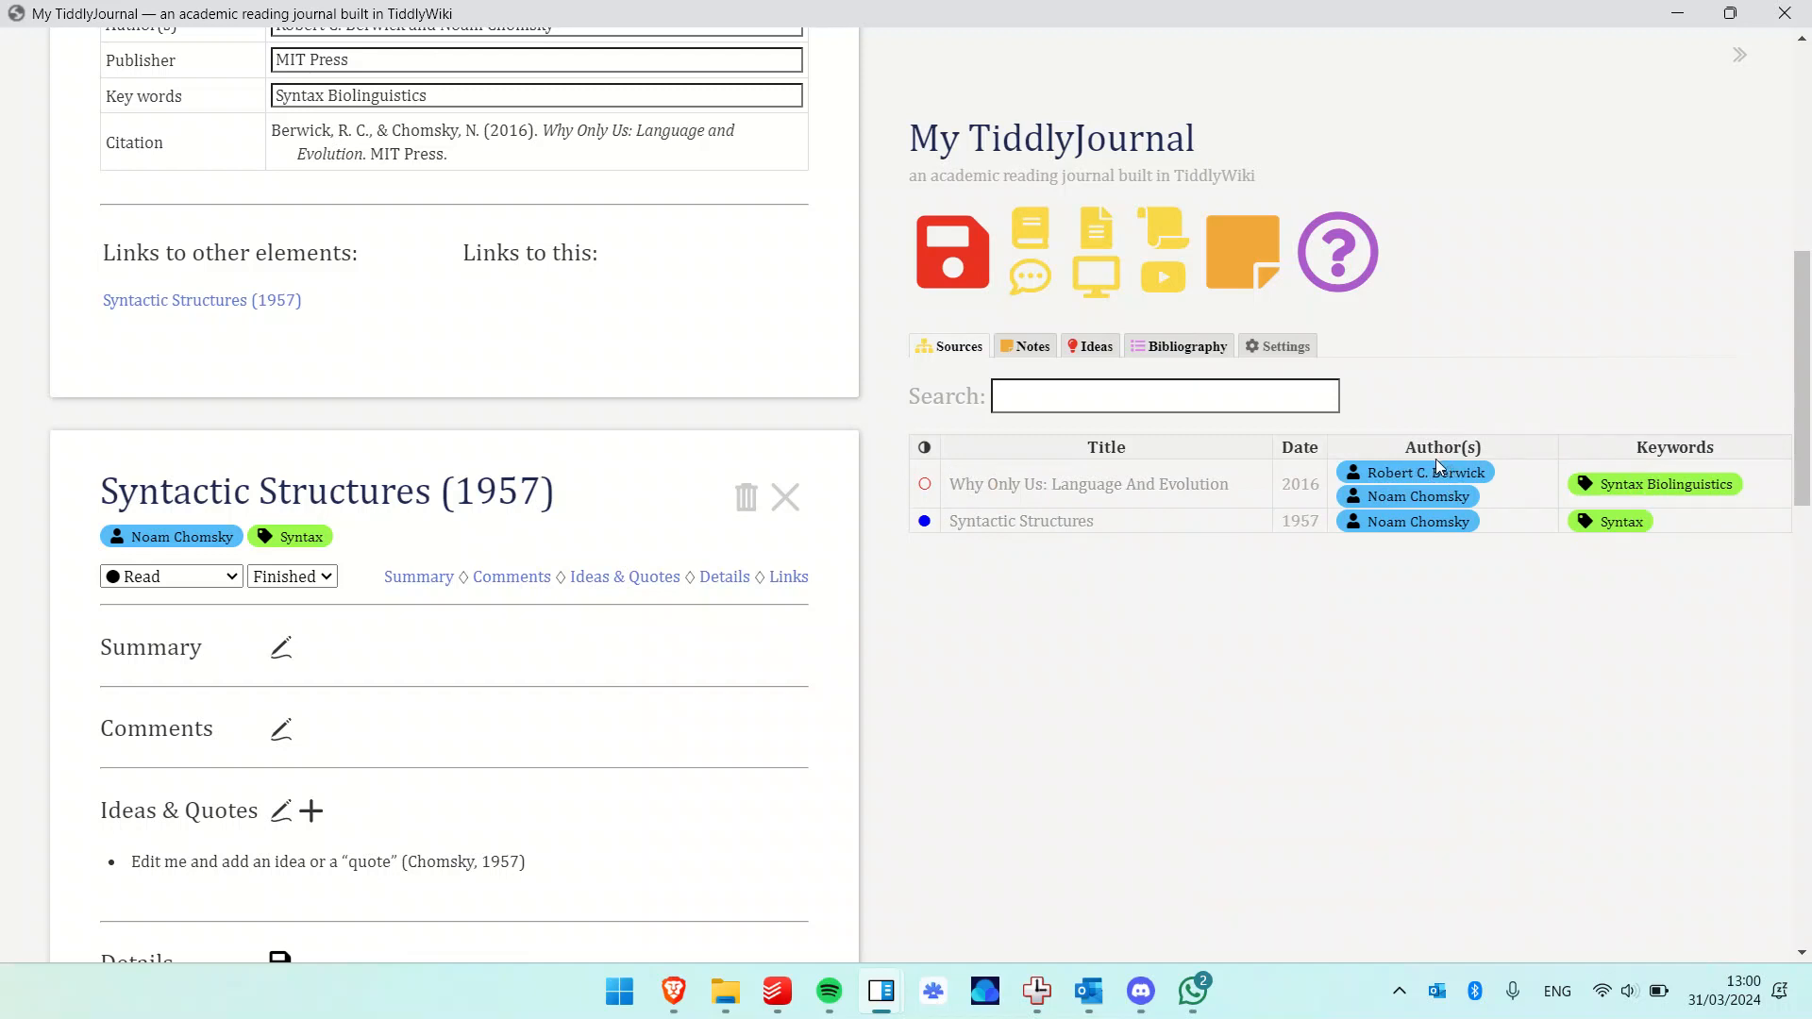
{"action": "left_click", "coordinate": [1658, 460]}
Separate the key words of Why Only Us with a comma so they read "Syntax, Biolinguistics".
{"action": "scroll", "coordinate": [415, 618], "scroll_direction": "down", "scroll_amount": 1}
{"action": "scroll", "coordinate": [416, 618], "scroll_direction": "up", "scroll_amount": 8}
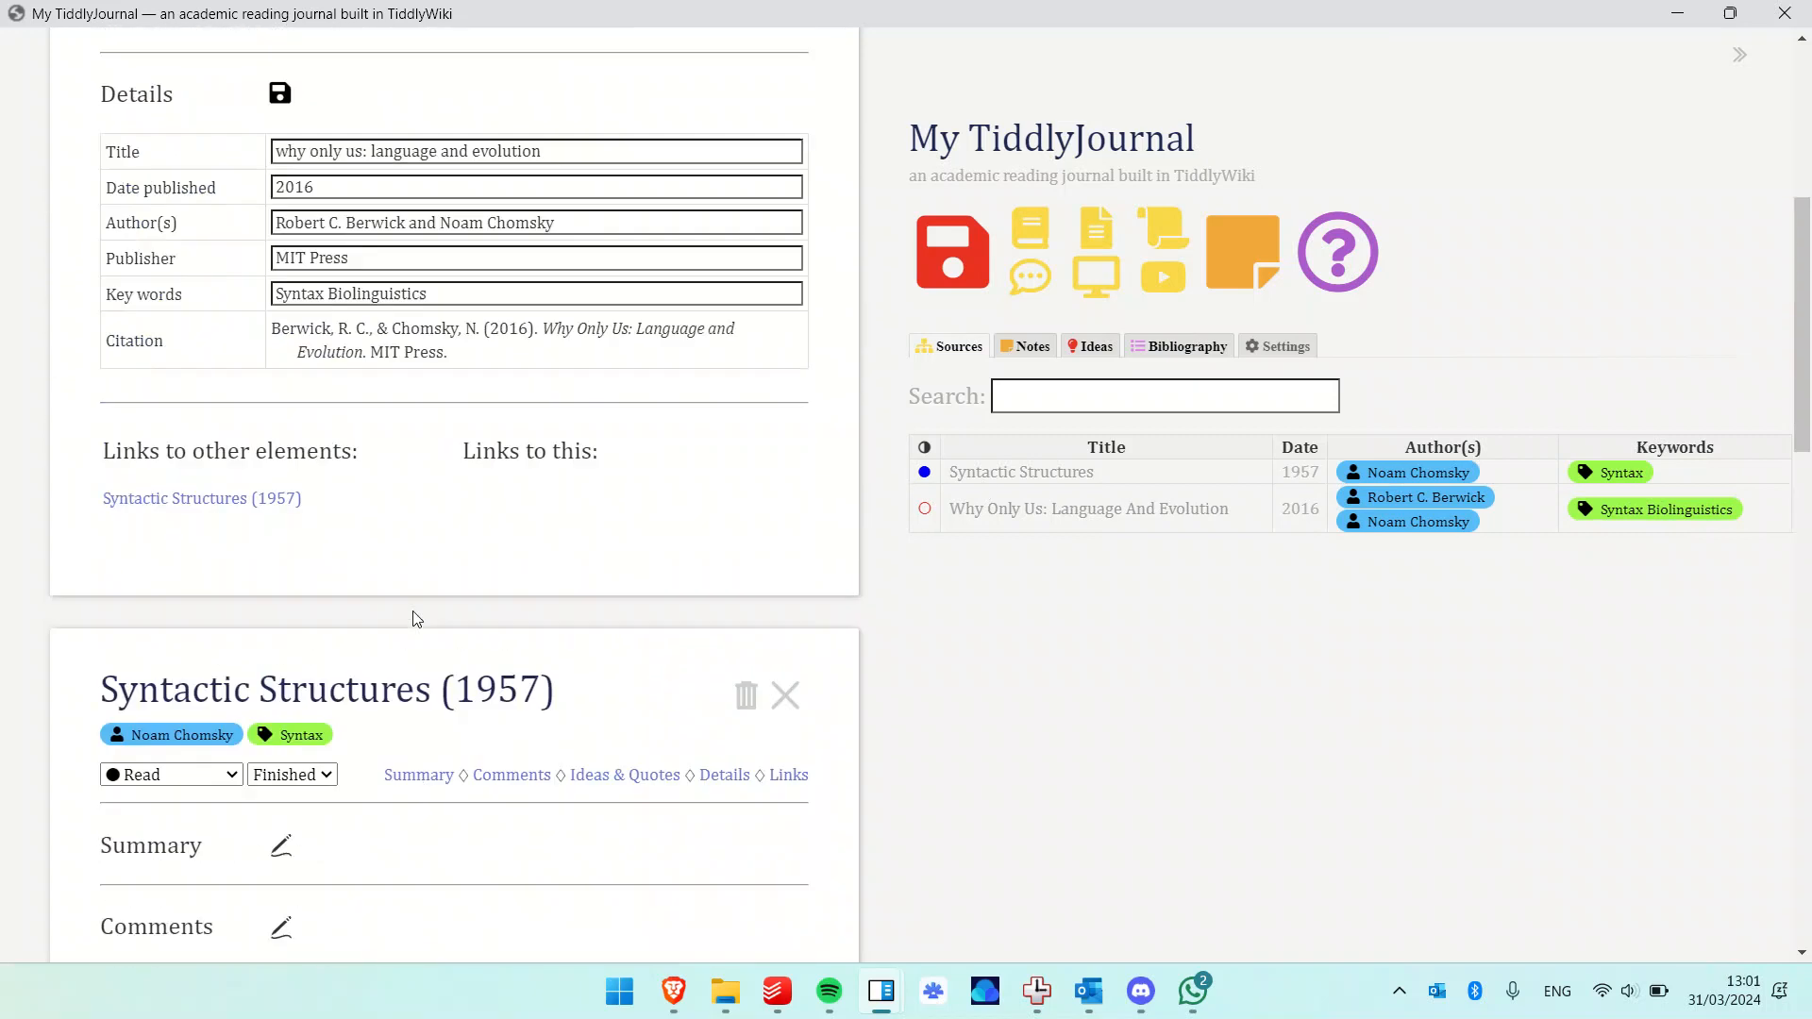
{"action": "left_click", "coordinate": [329, 842]}
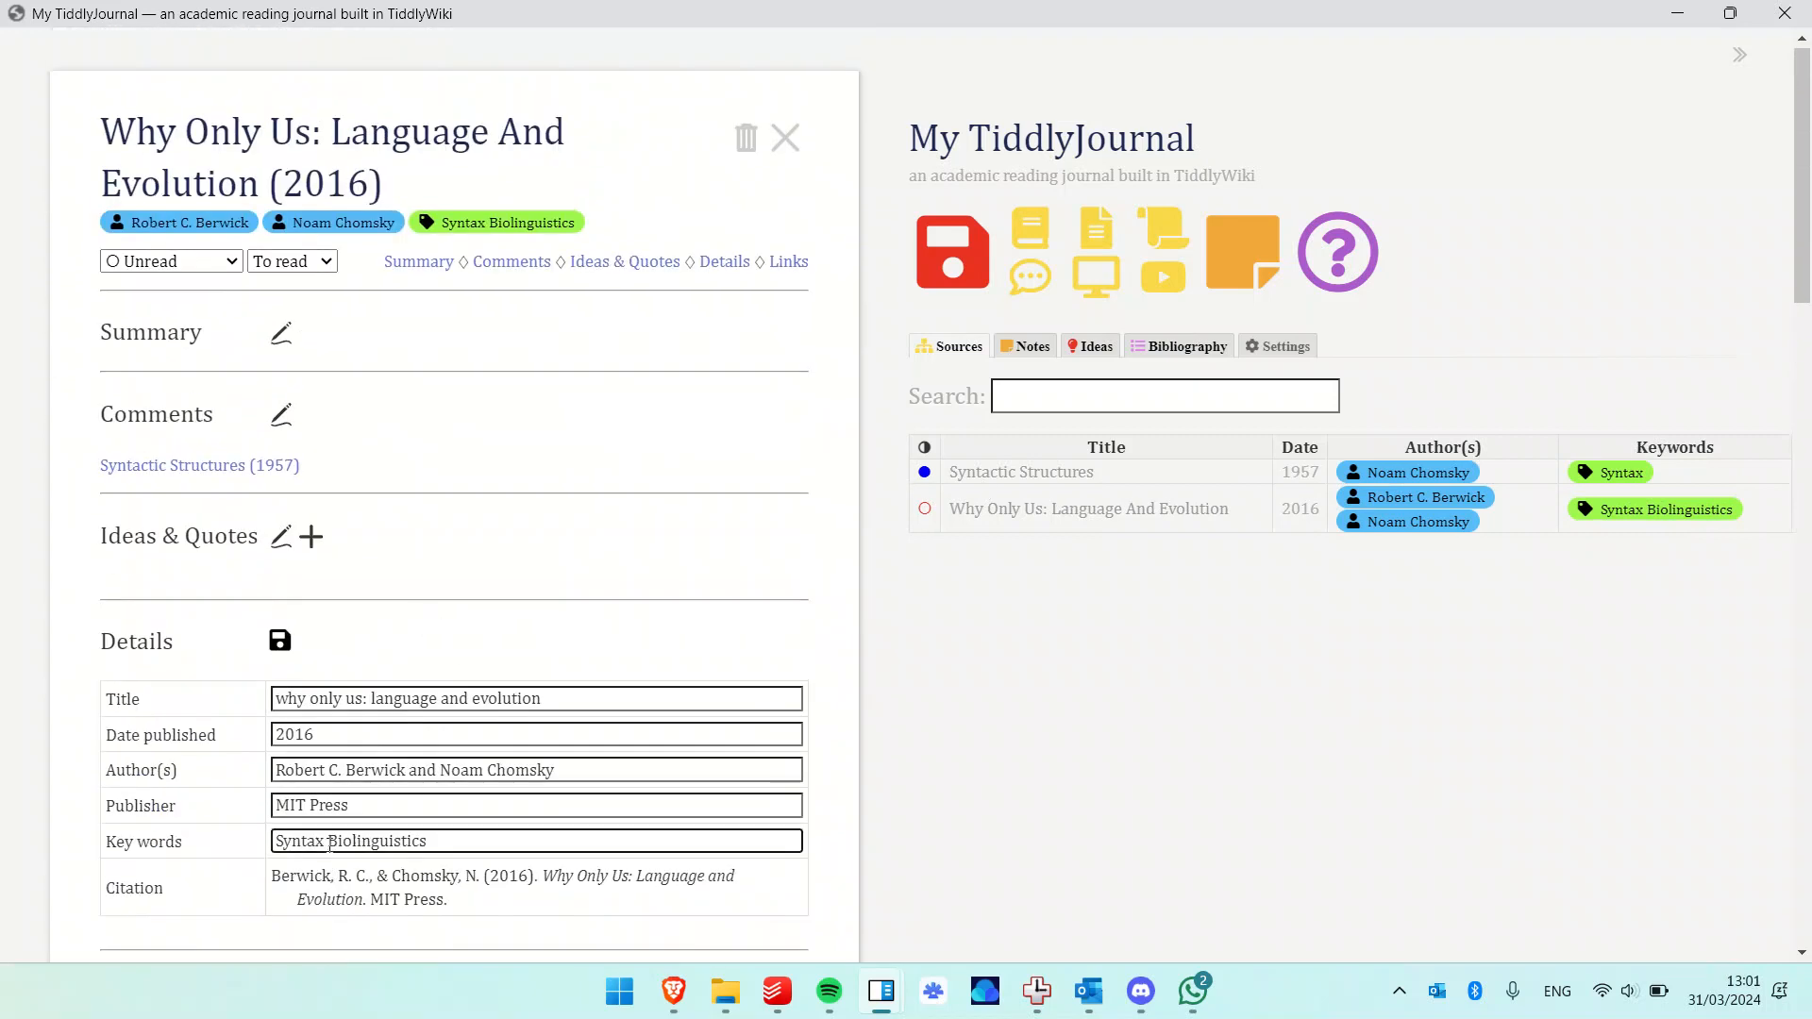
{"action": "type", "text": ","}
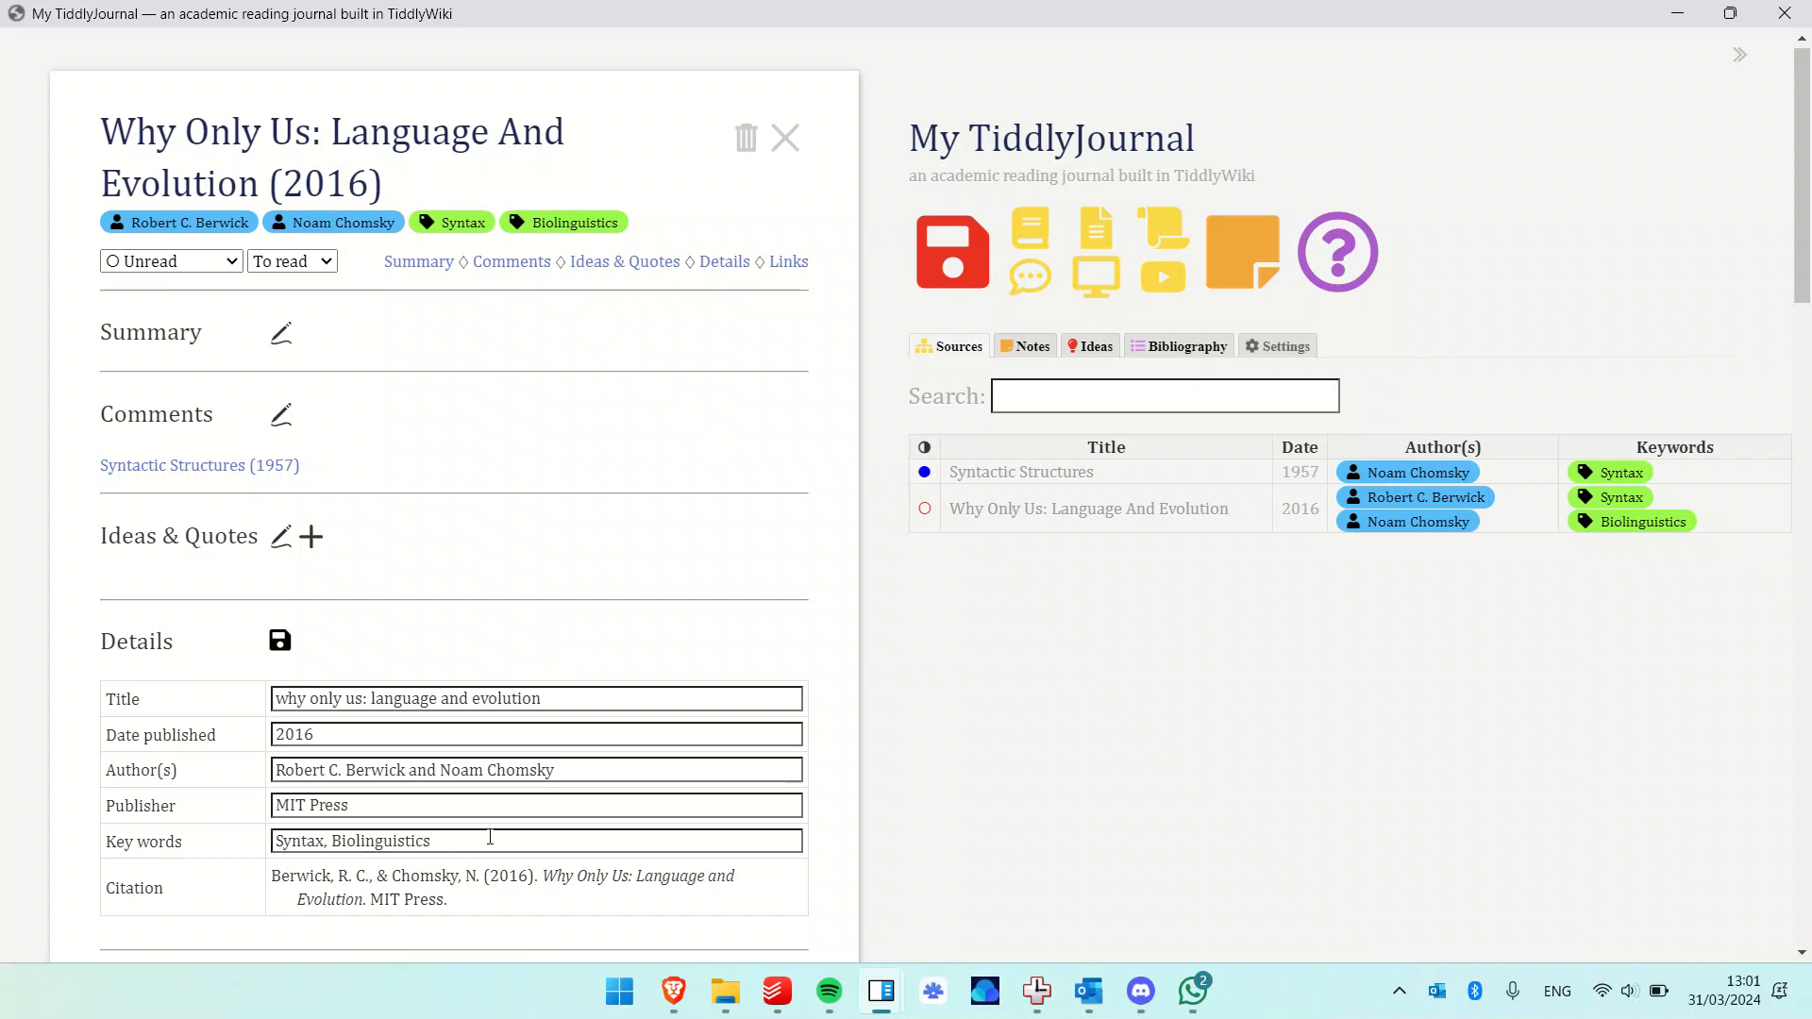
{"action": "scroll", "coordinate": [557, 830], "scroll_direction": "down", "scroll_amount": 1}
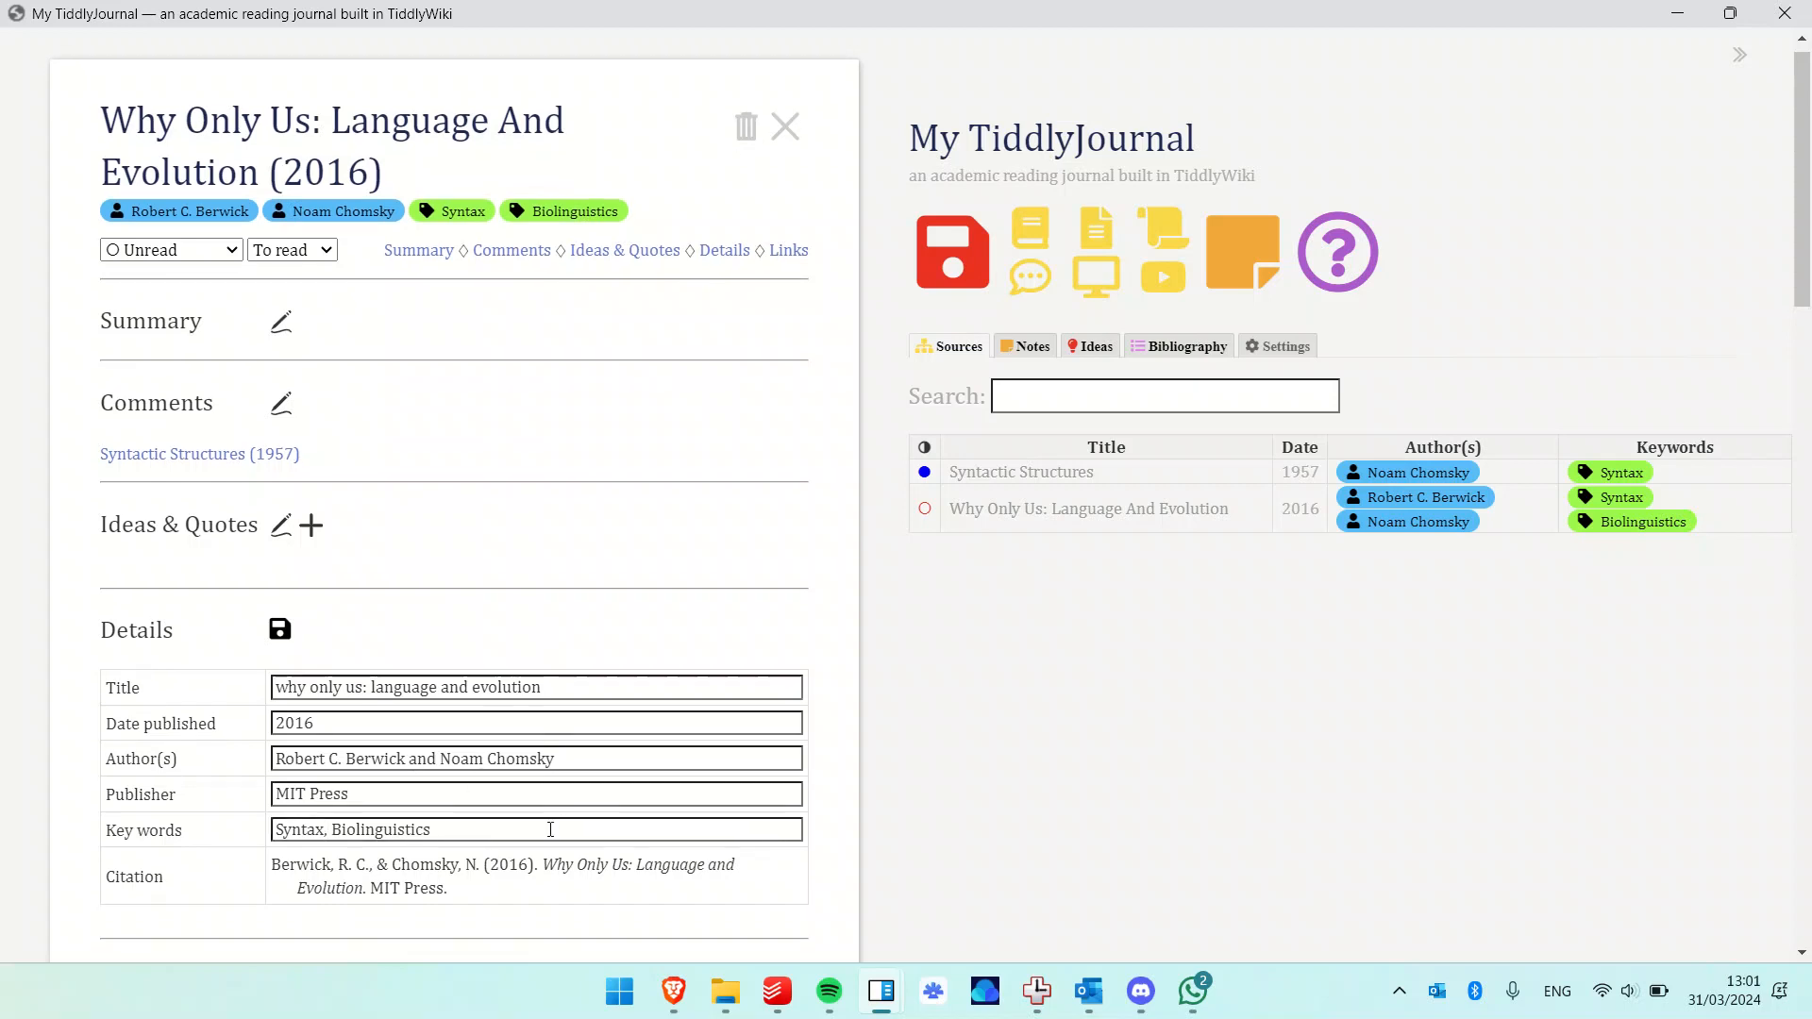
{"action": "scroll", "coordinate": [612, 531], "scroll_direction": "up", "scroll_amount": 1}
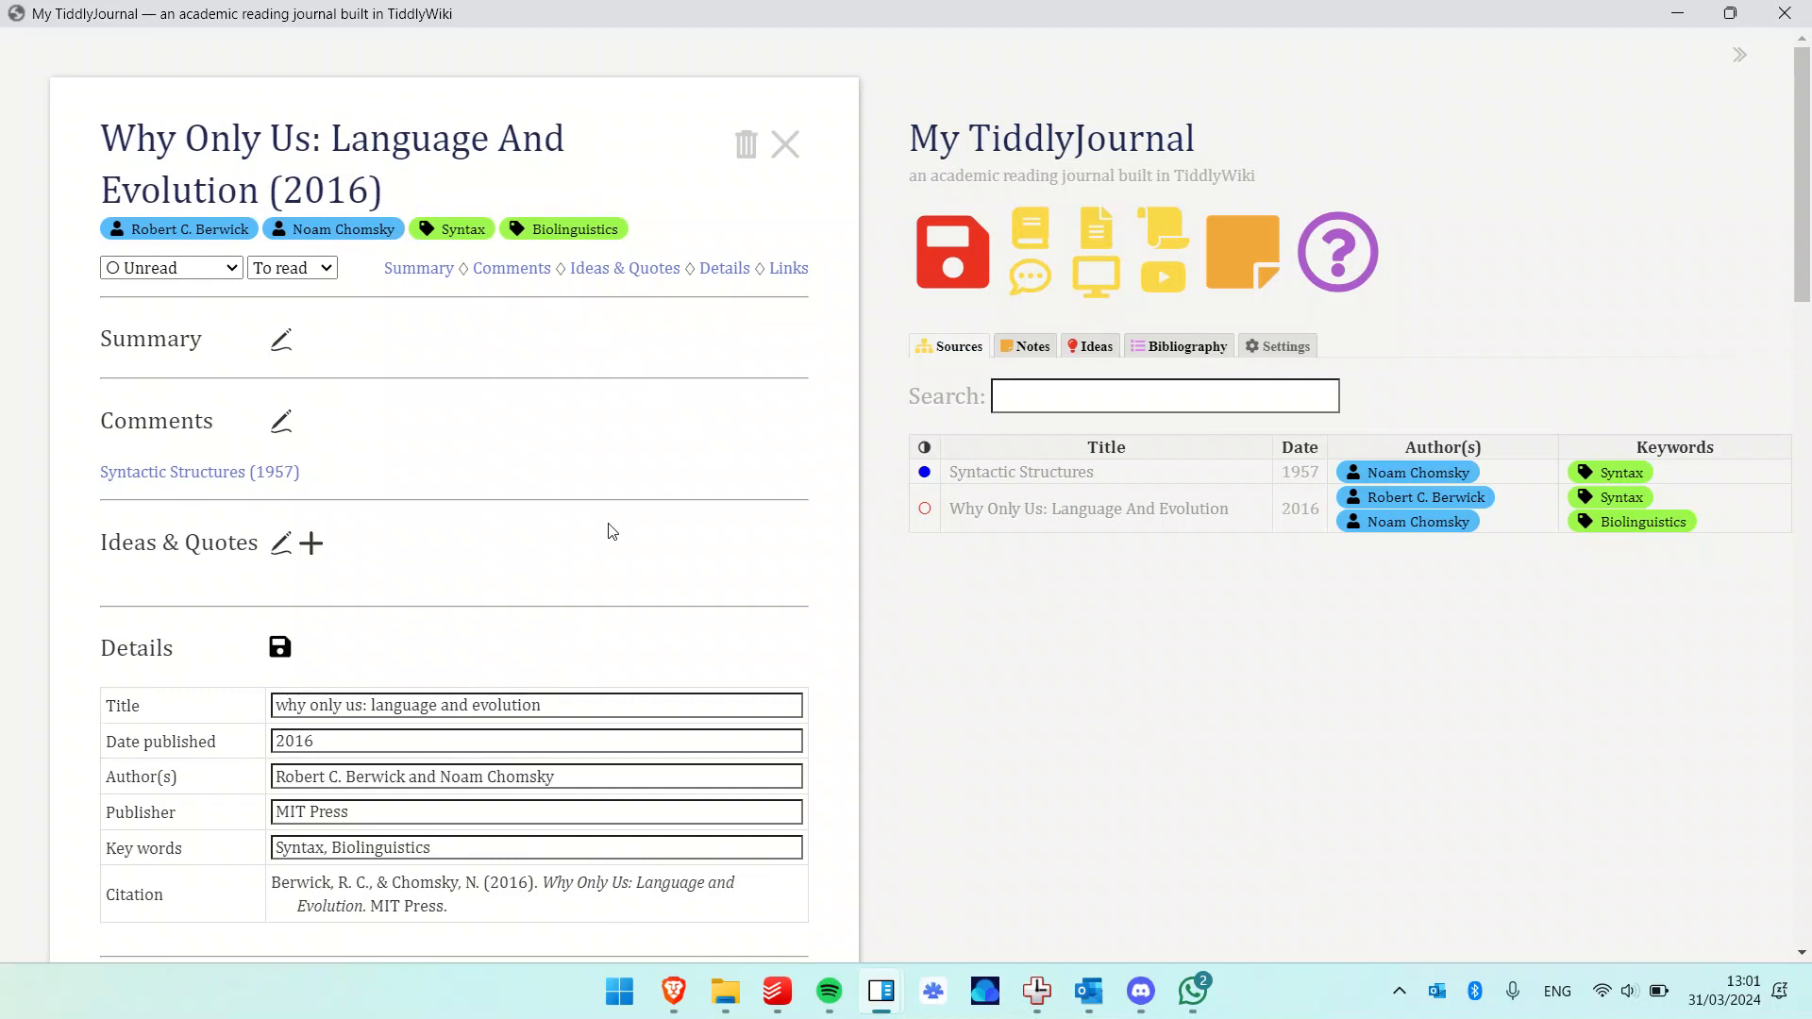
Sort the list of sources by reading status.
{"action": "scroll", "coordinate": [611, 532], "scroll_direction": "down", "scroll_amount": 3}
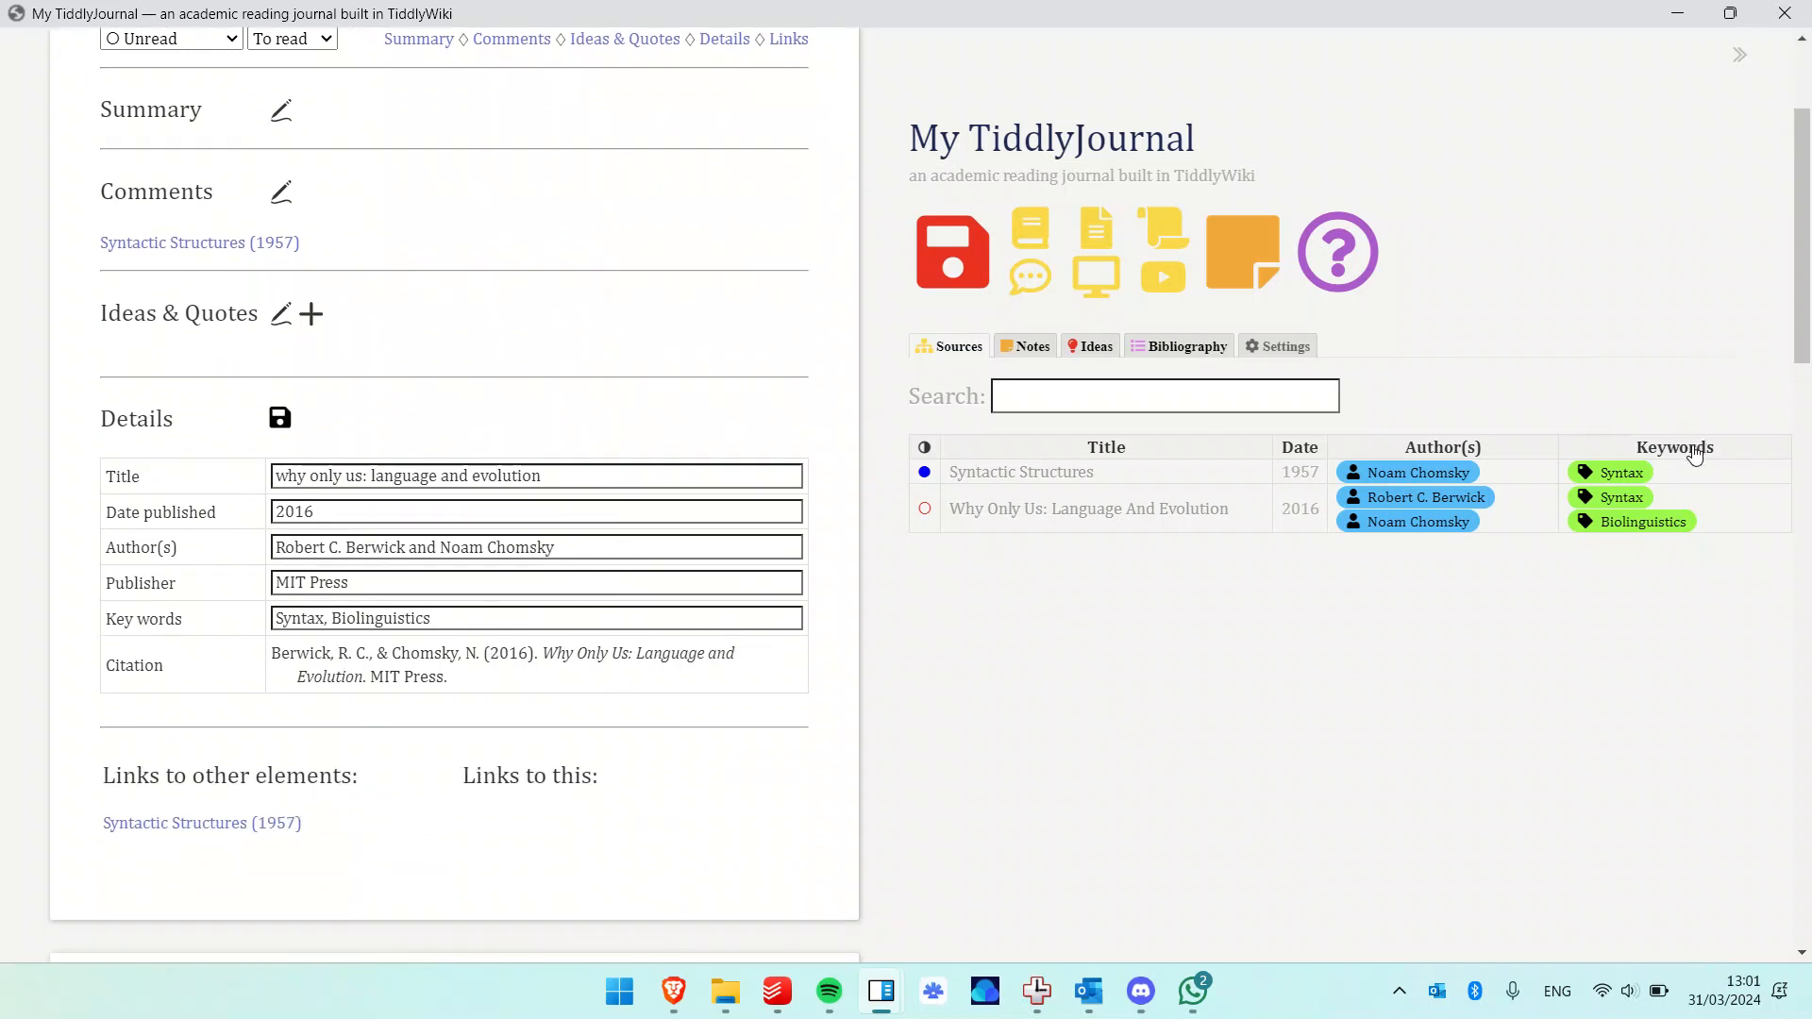
{"action": "left_click", "coordinate": [925, 450]}
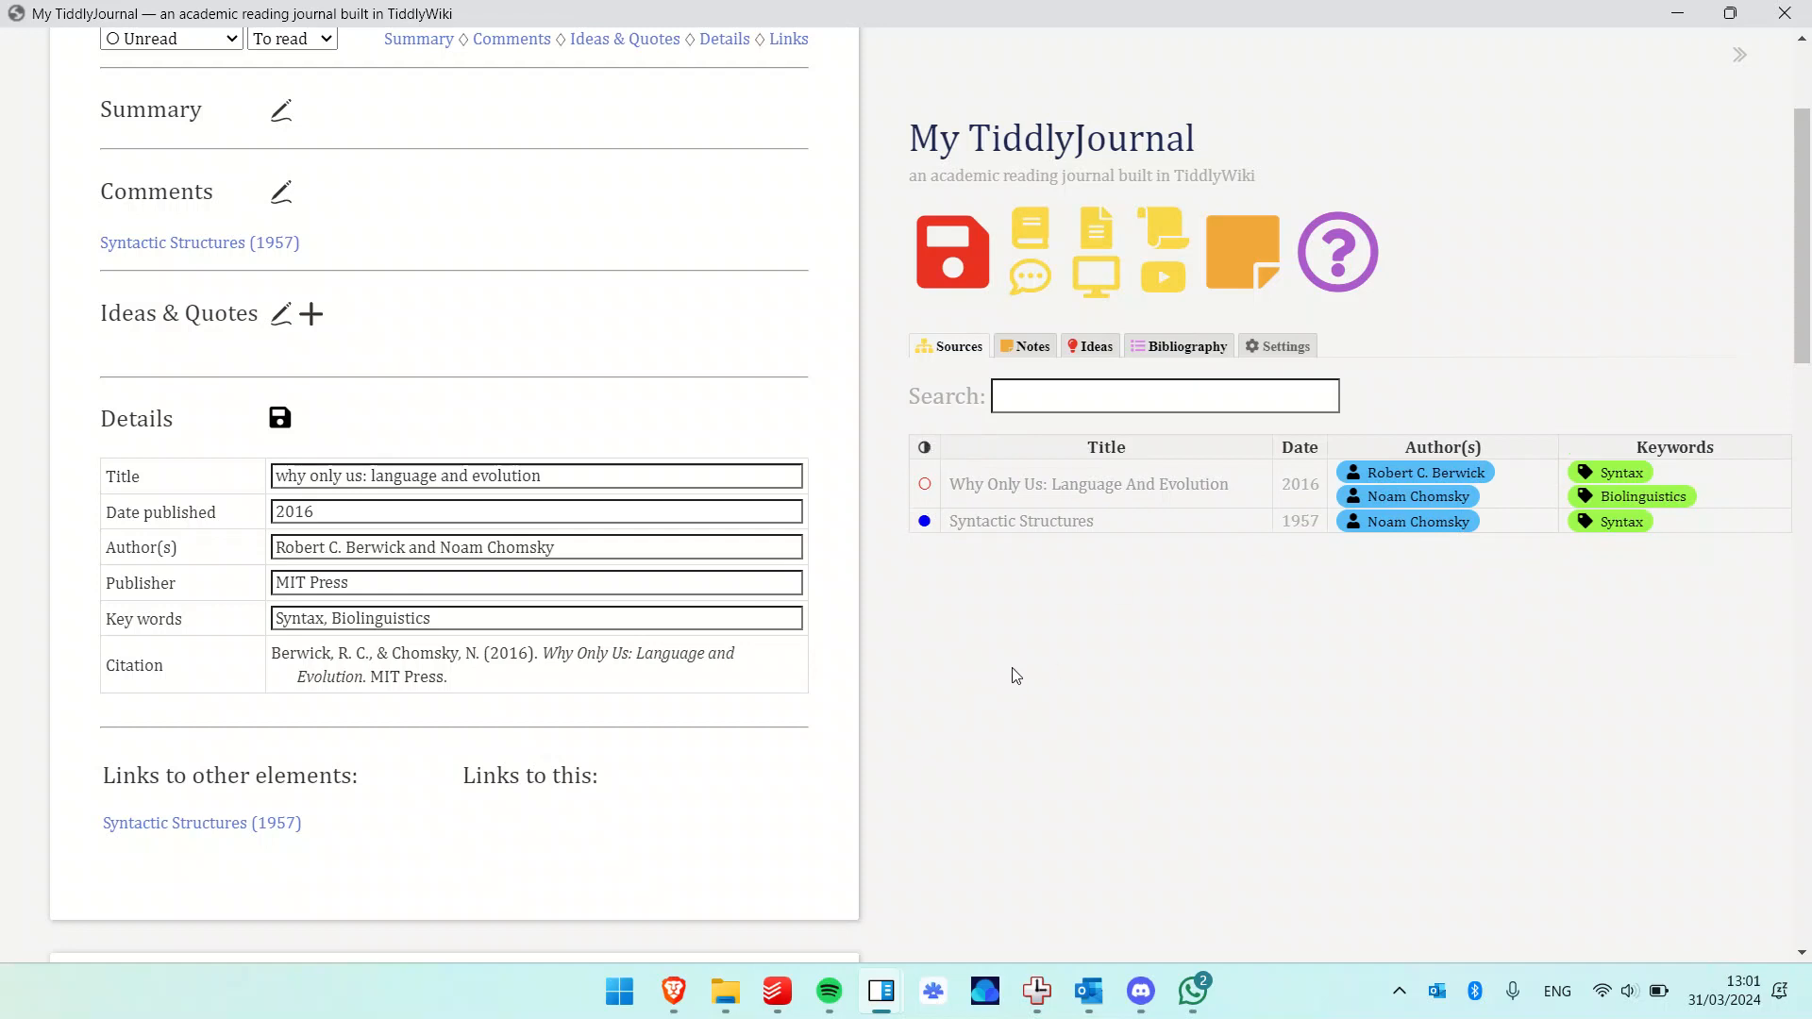
{"action": "scroll", "coordinate": [739, 502], "scroll_direction": "up", "scroll_amount": 2}
{"action": "scroll", "coordinate": [738, 503], "scroll_direction": "up", "scroll_amount": 1}
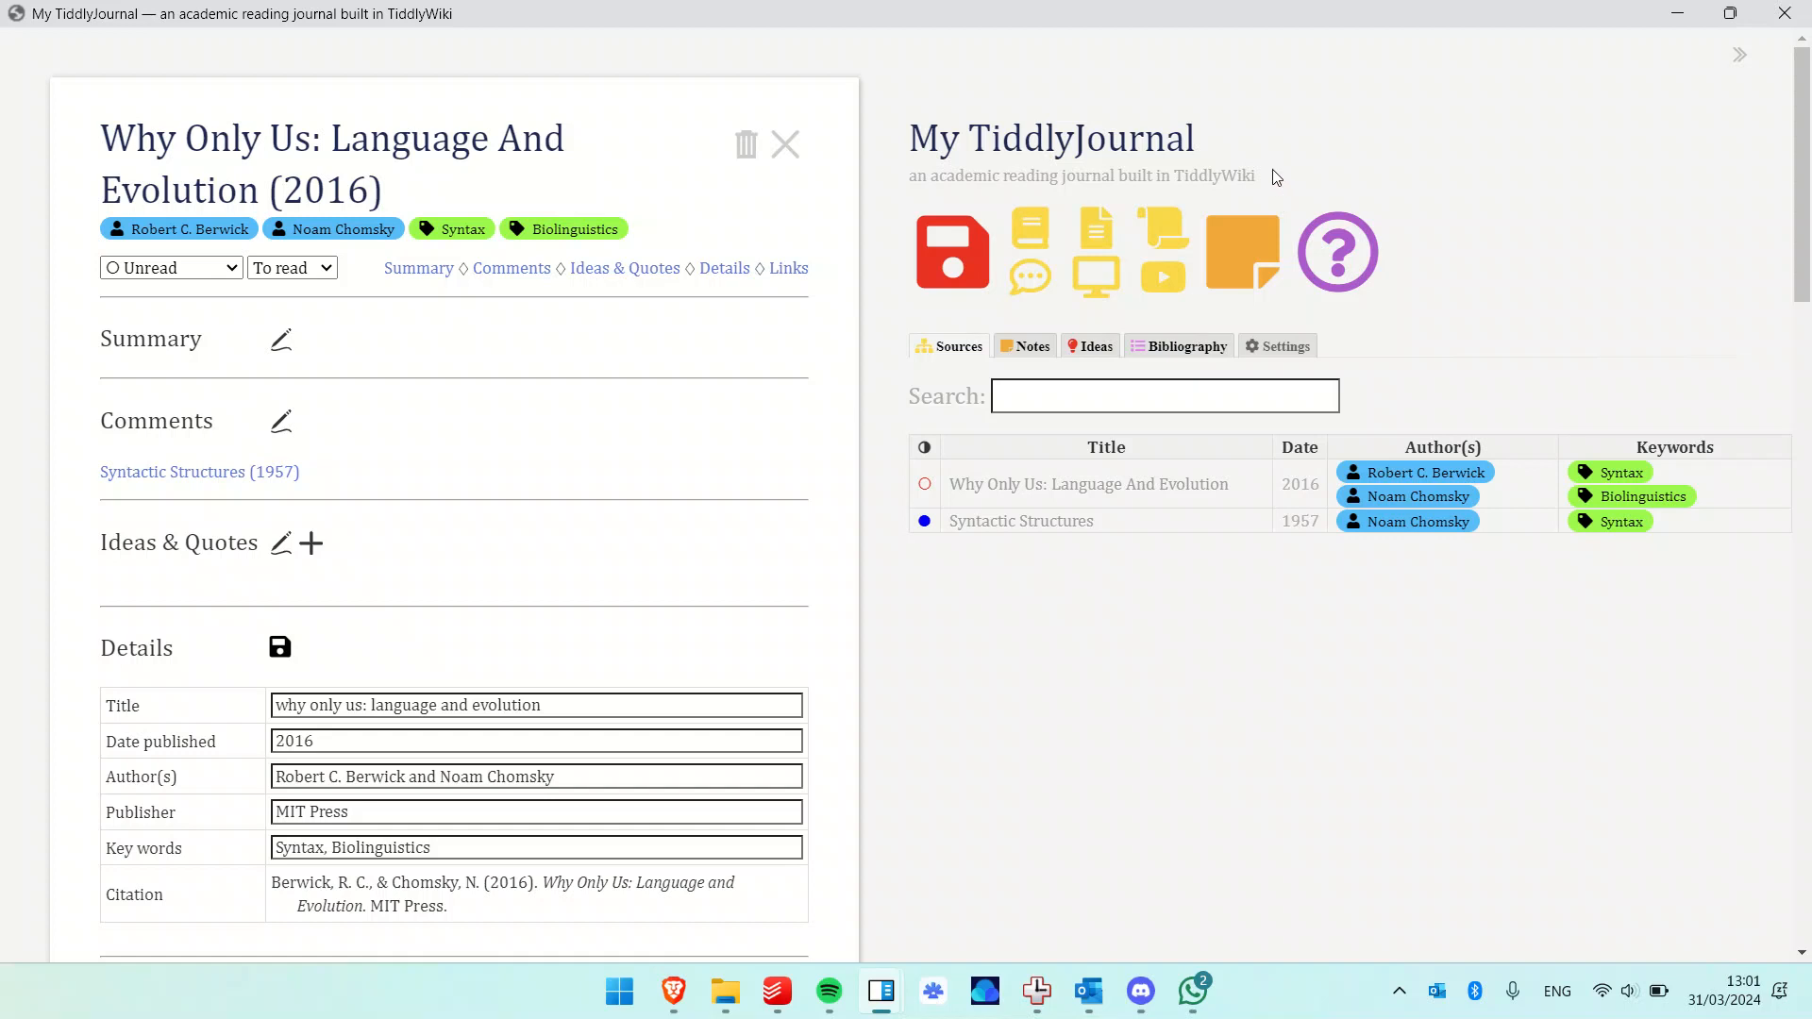
Create a personal note titled "notes about syntax" with the key word "Syntax" and save its details.
{"action": "left_click", "coordinate": [1246, 244]}
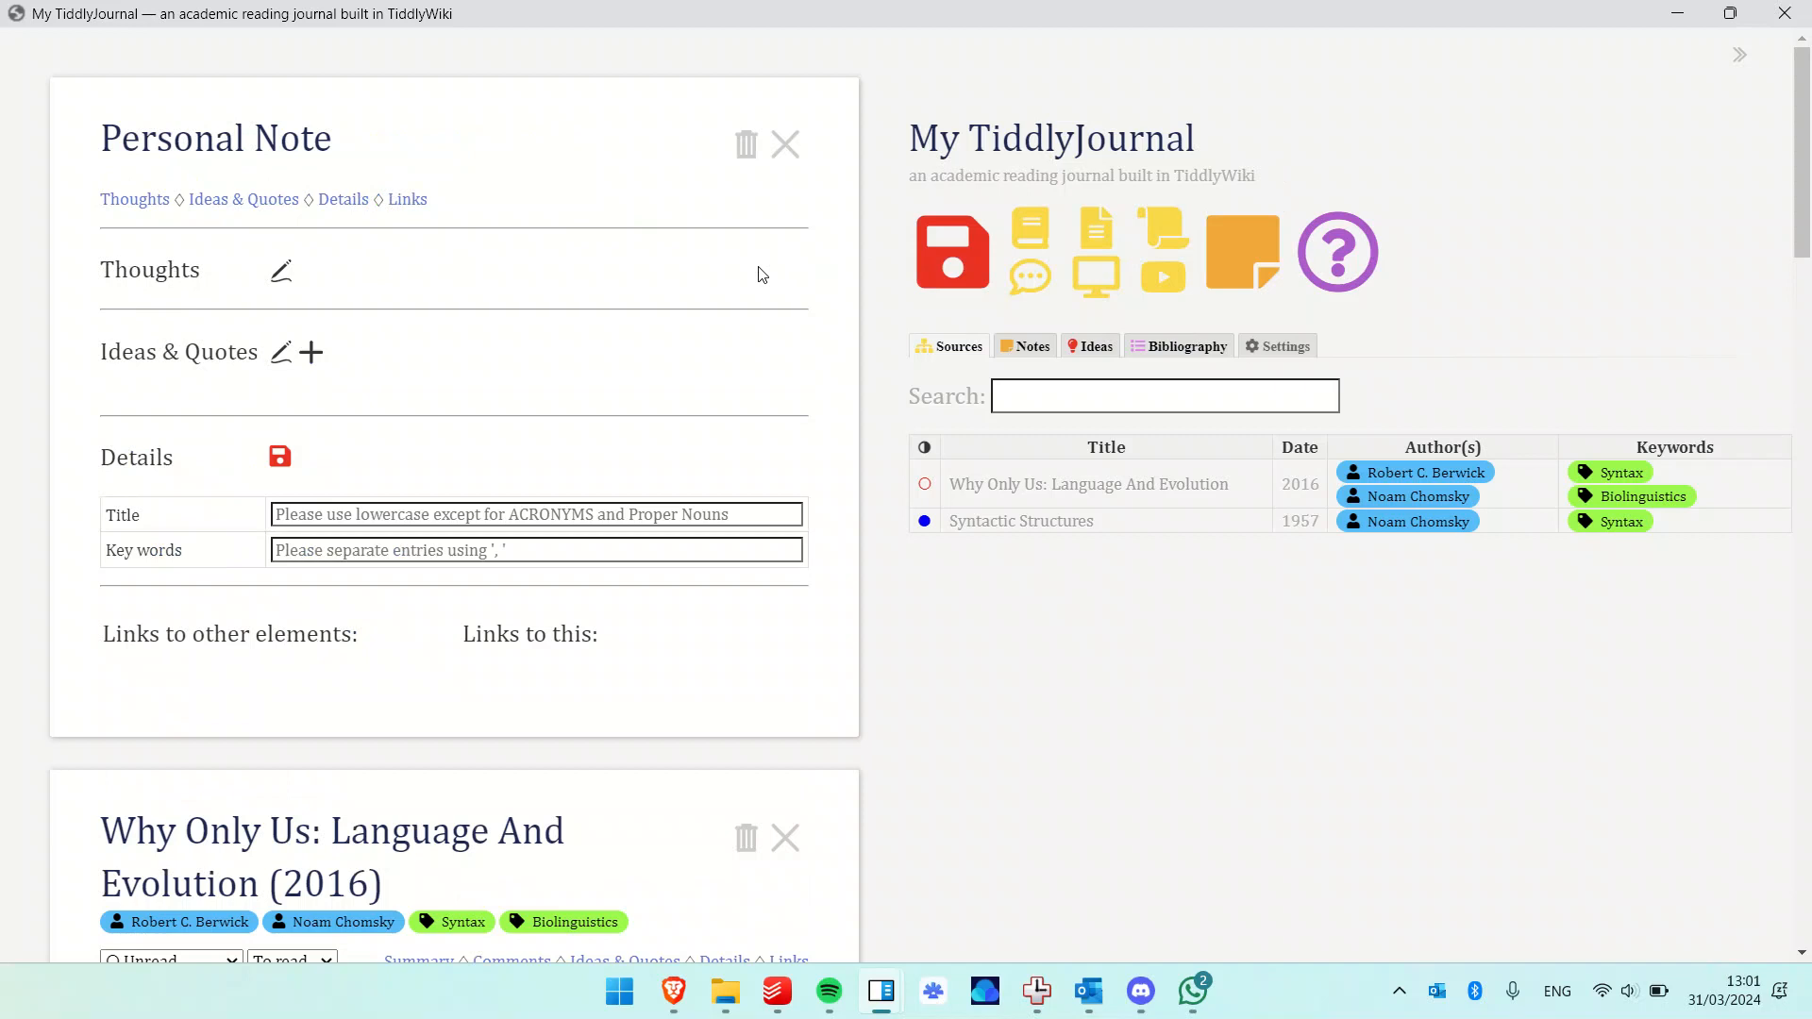
{"action": "left_click", "coordinate": [524, 510]}
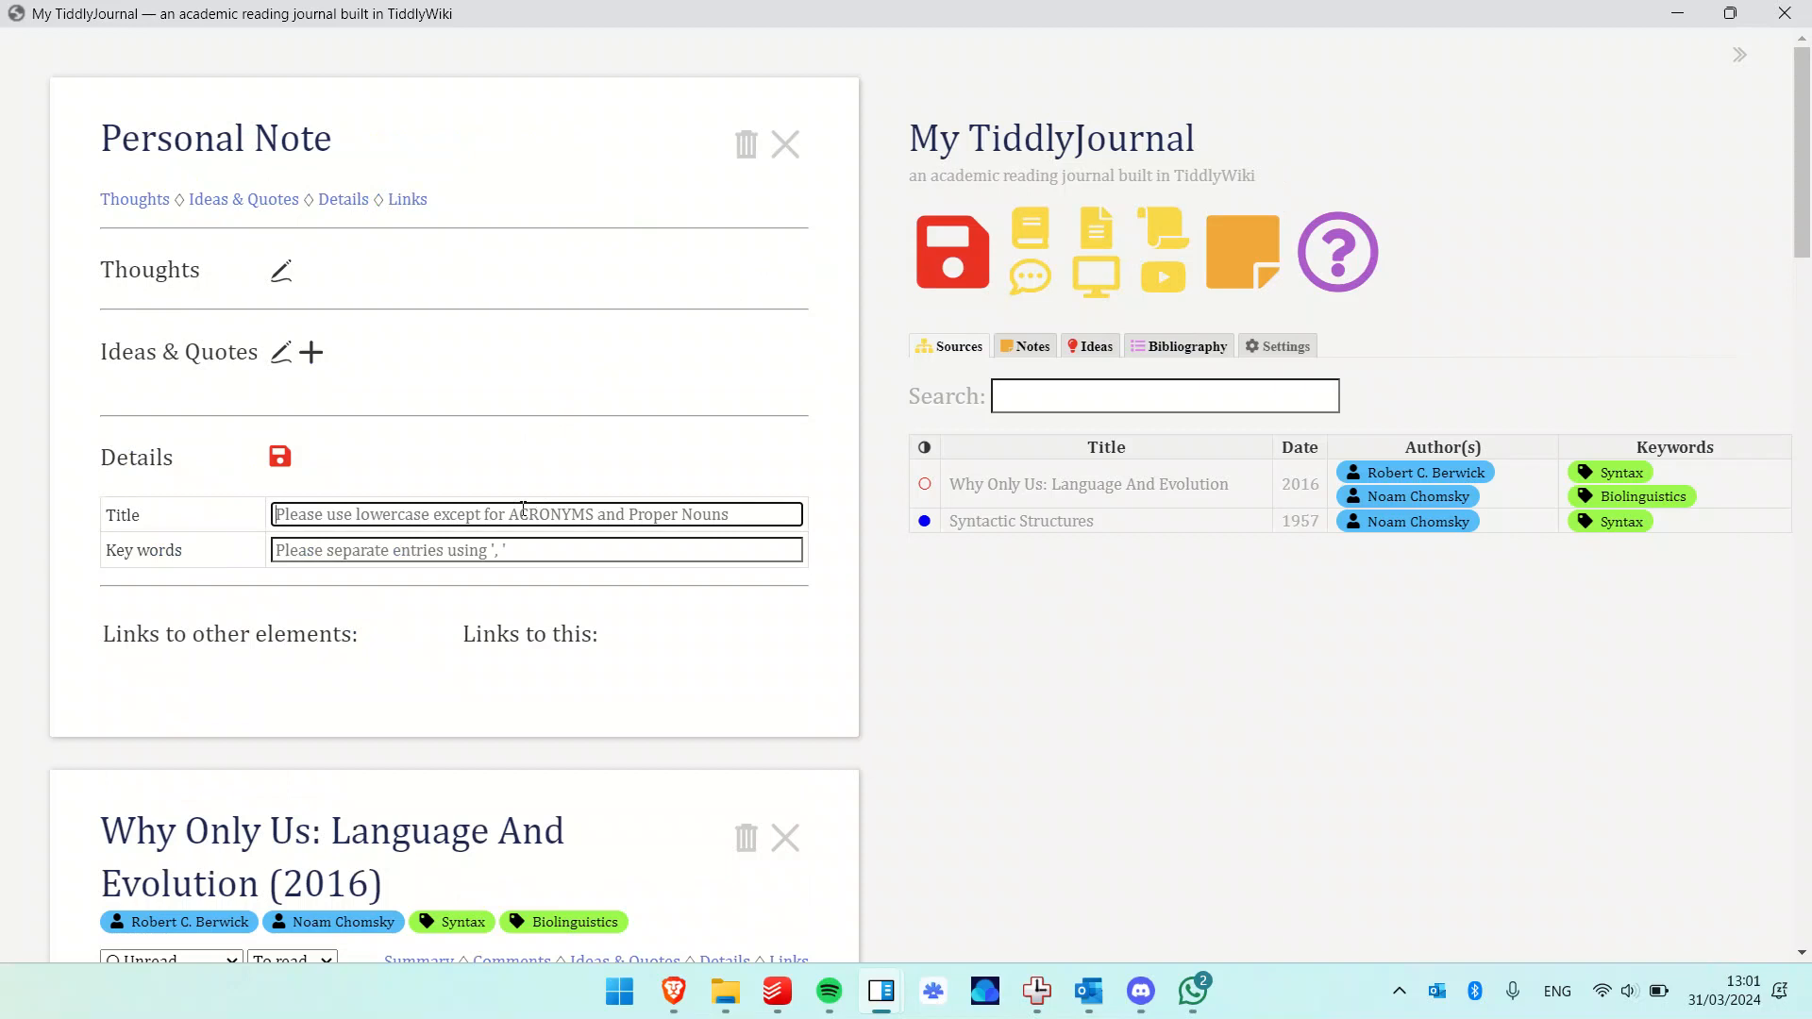
{"action": "type", "text": "notes abou t"}
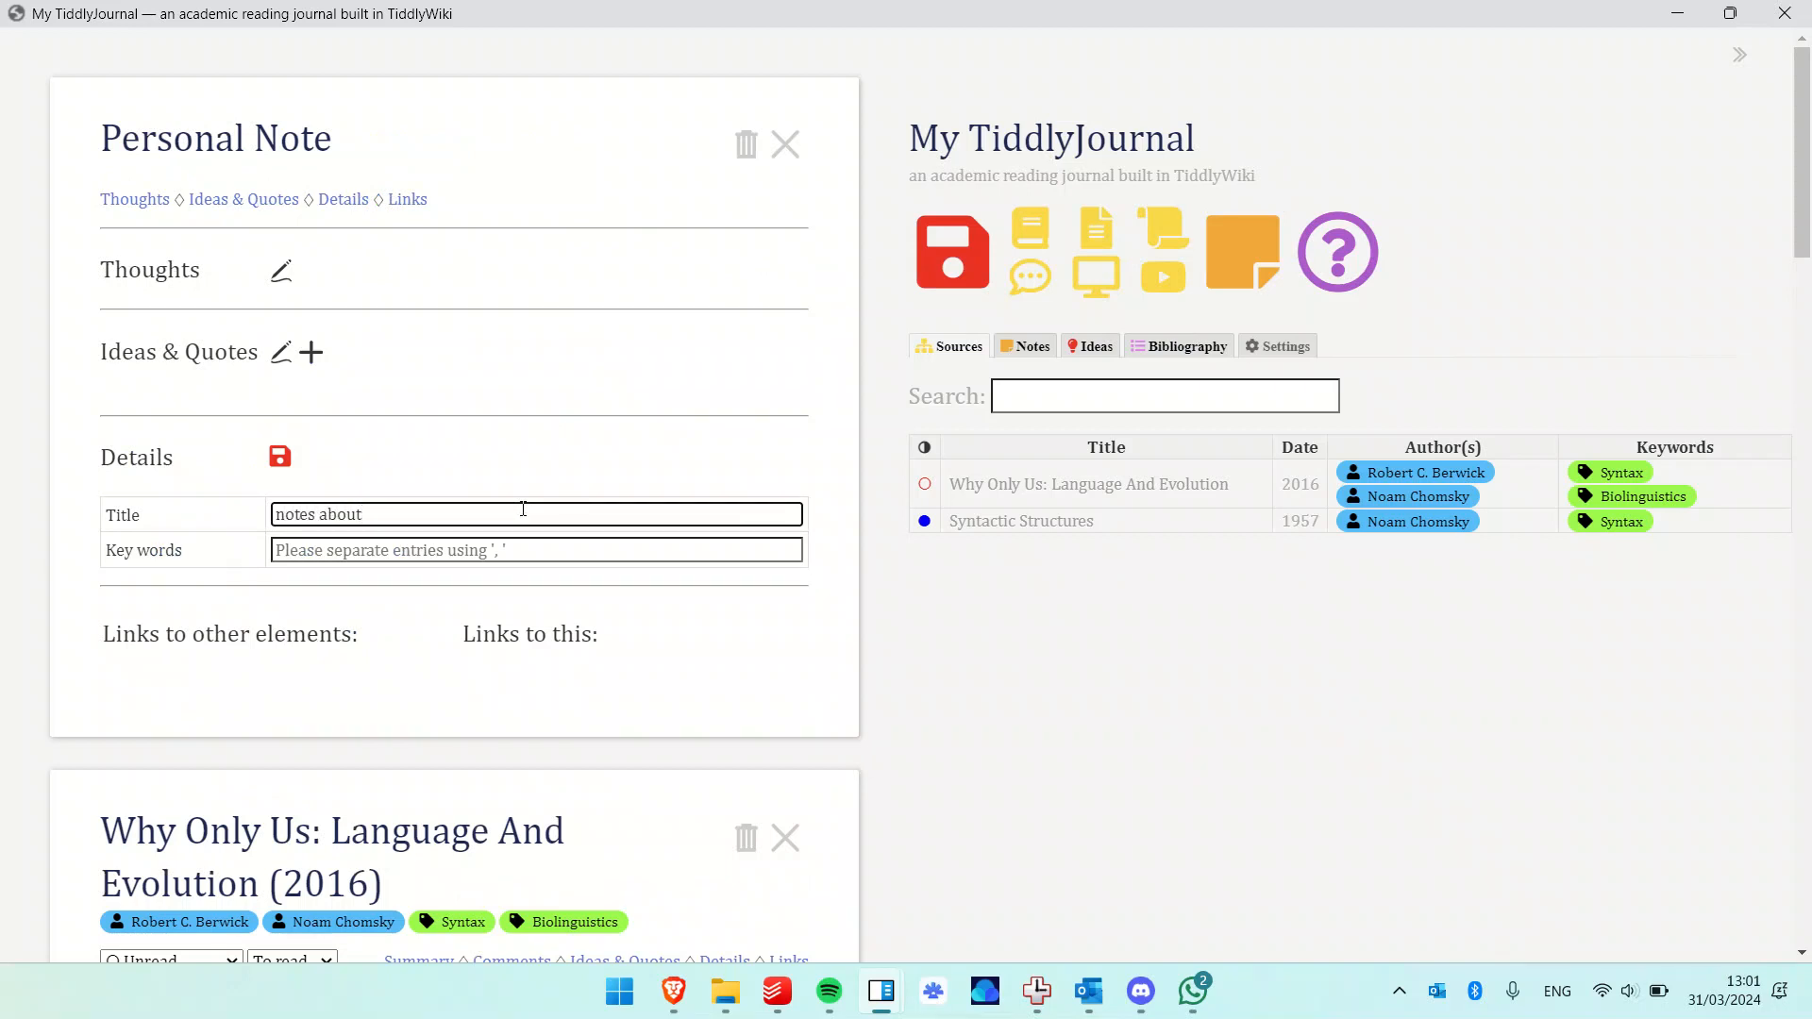
{"action": "type", "text": " syntax"}
{"action": "key", "text": "Tab"}
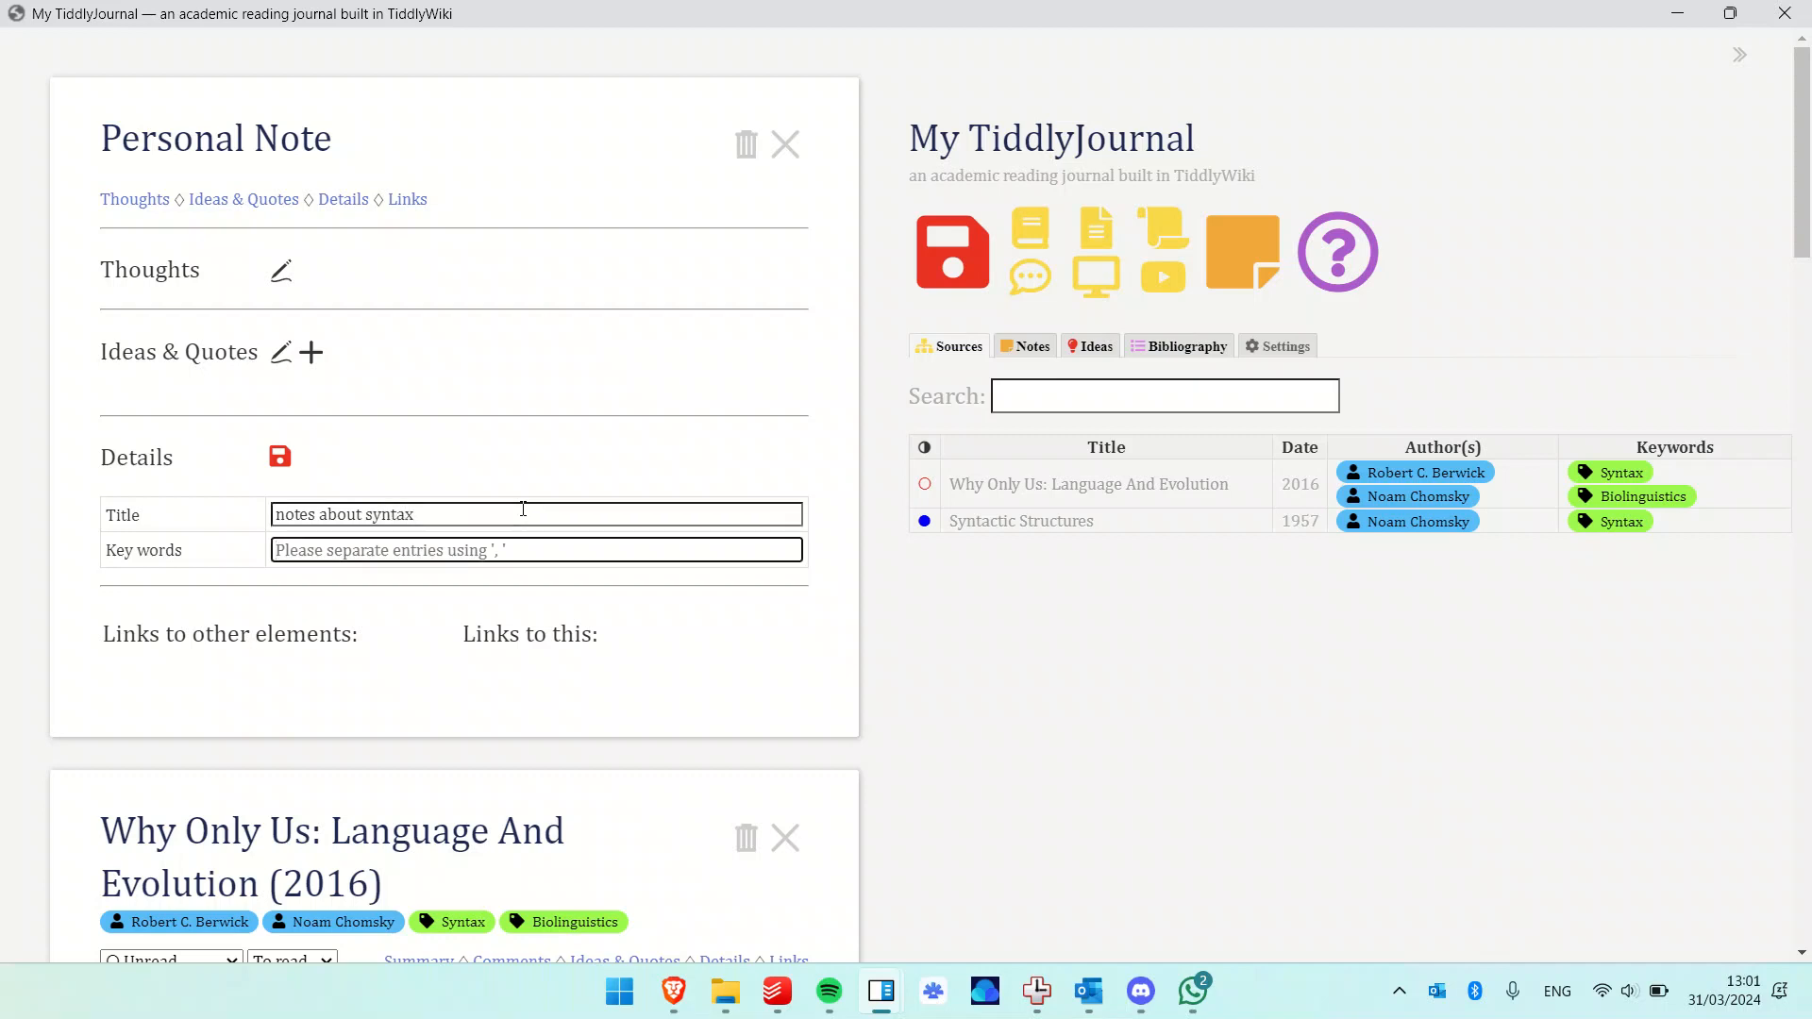
{"action": "type", "text": "Syntax"}
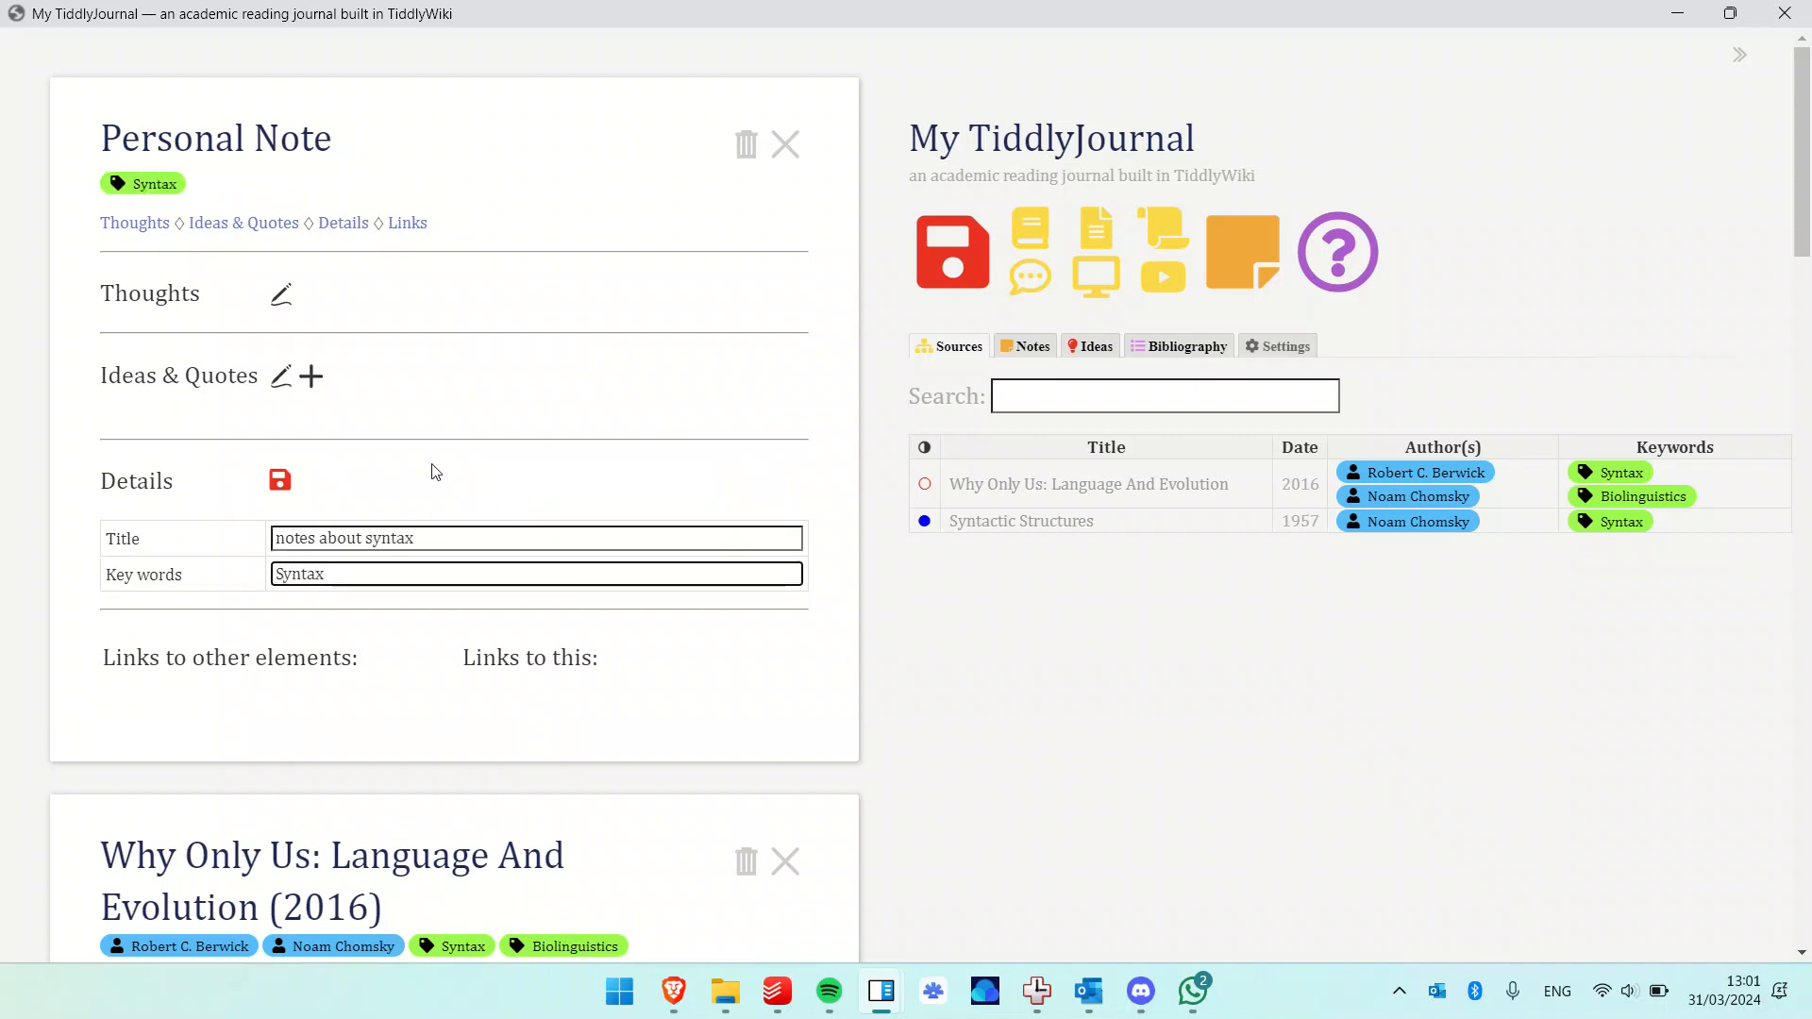
{"action": "left_click", "coordinate": [298, 483]}
{"action": "left_click", "coordinate": [285, 489]}
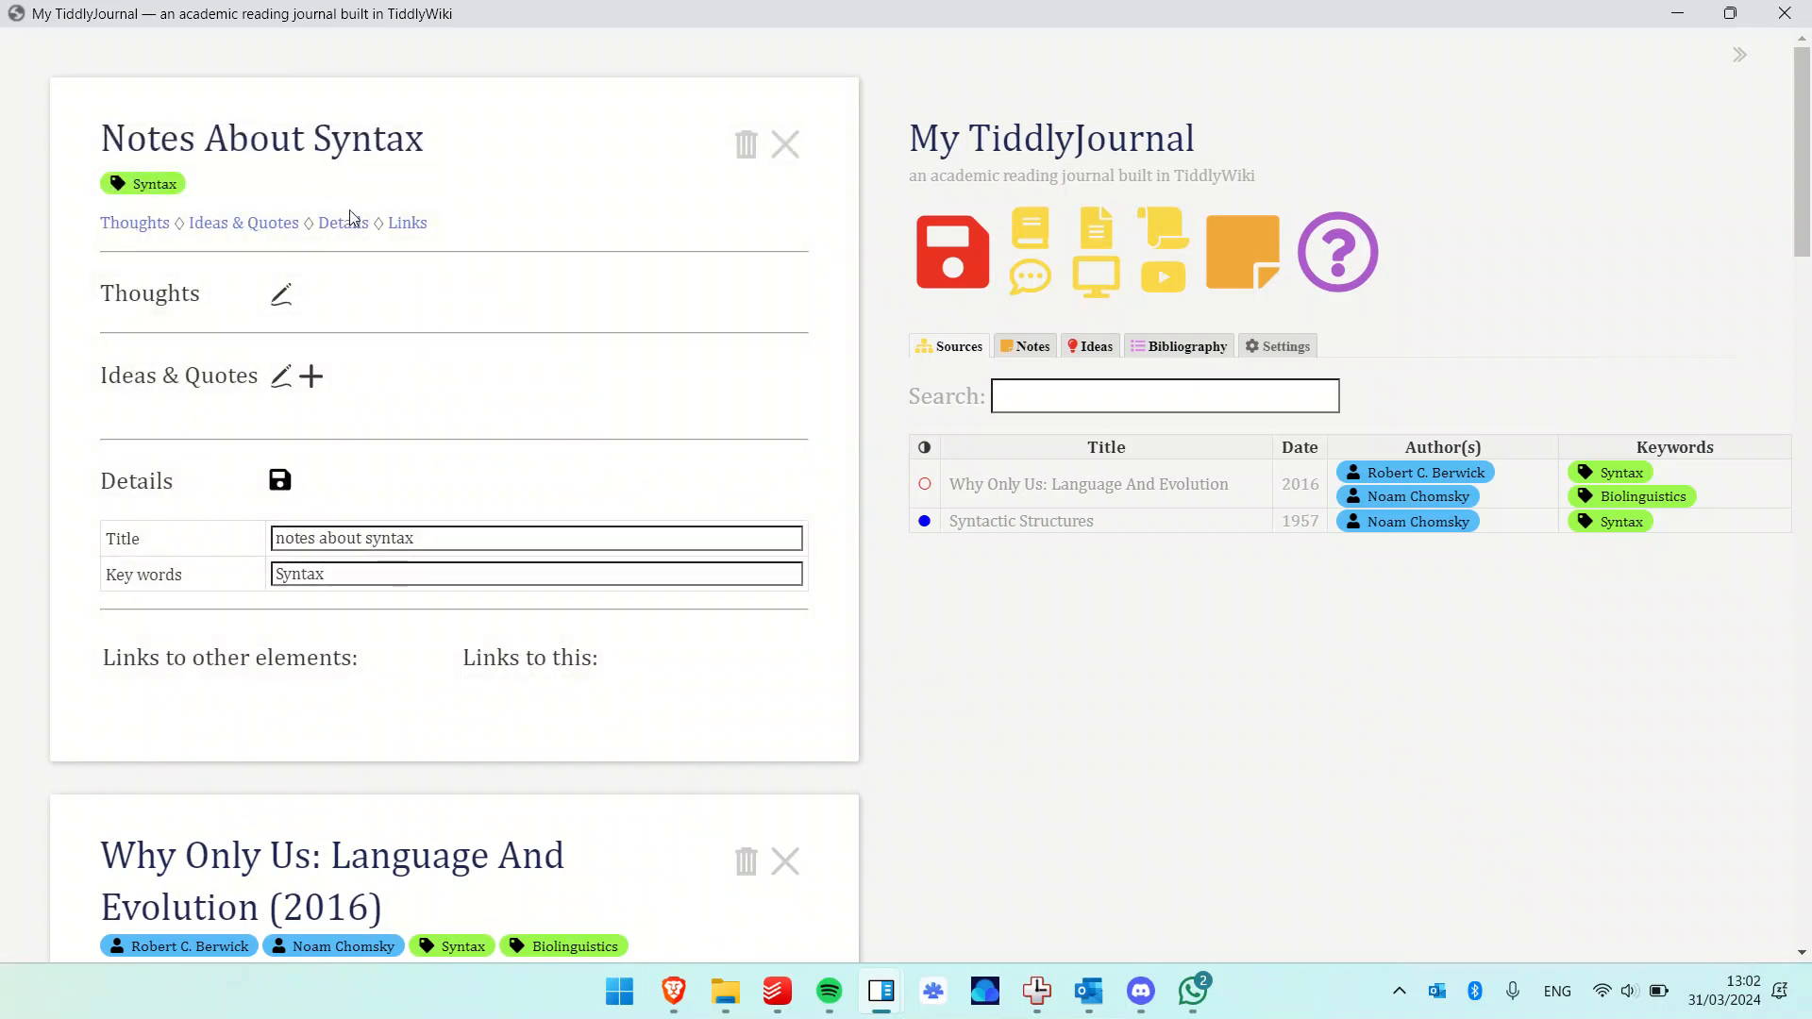
{"action": "left_click", "coordinate": [280, 301]}
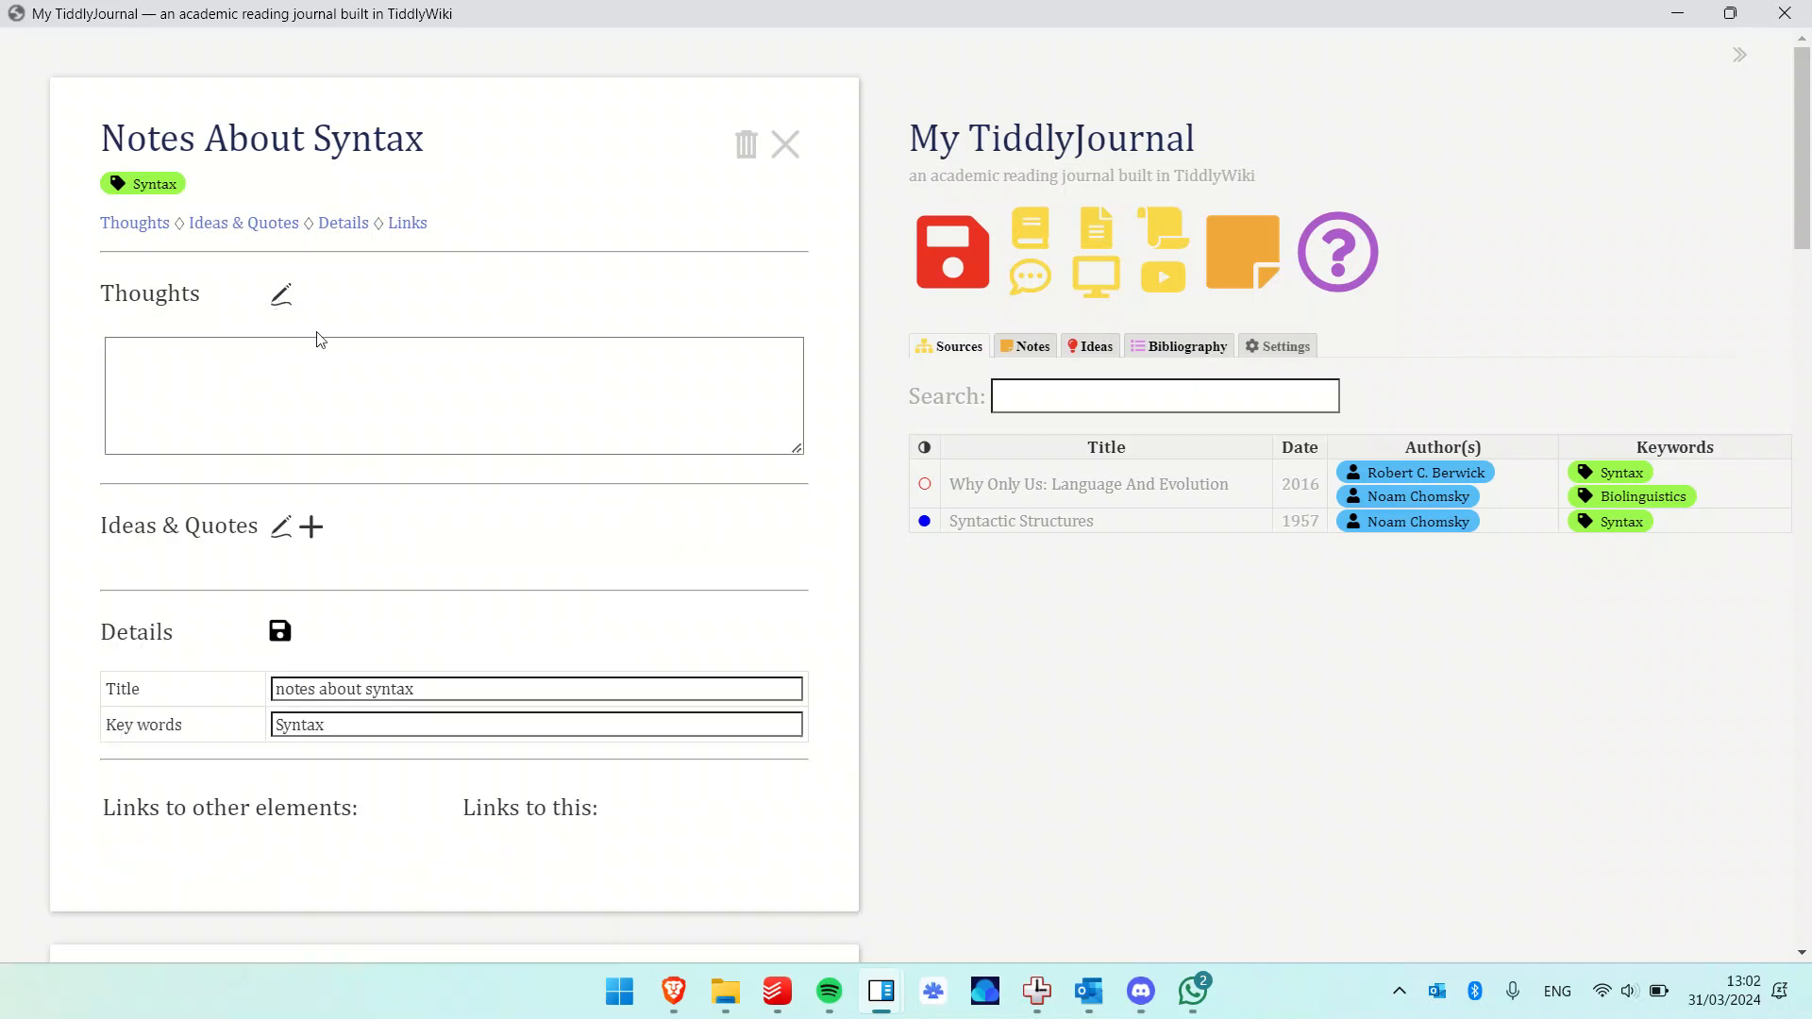
{"action": "left_click", "coordinate": [268, 378]}
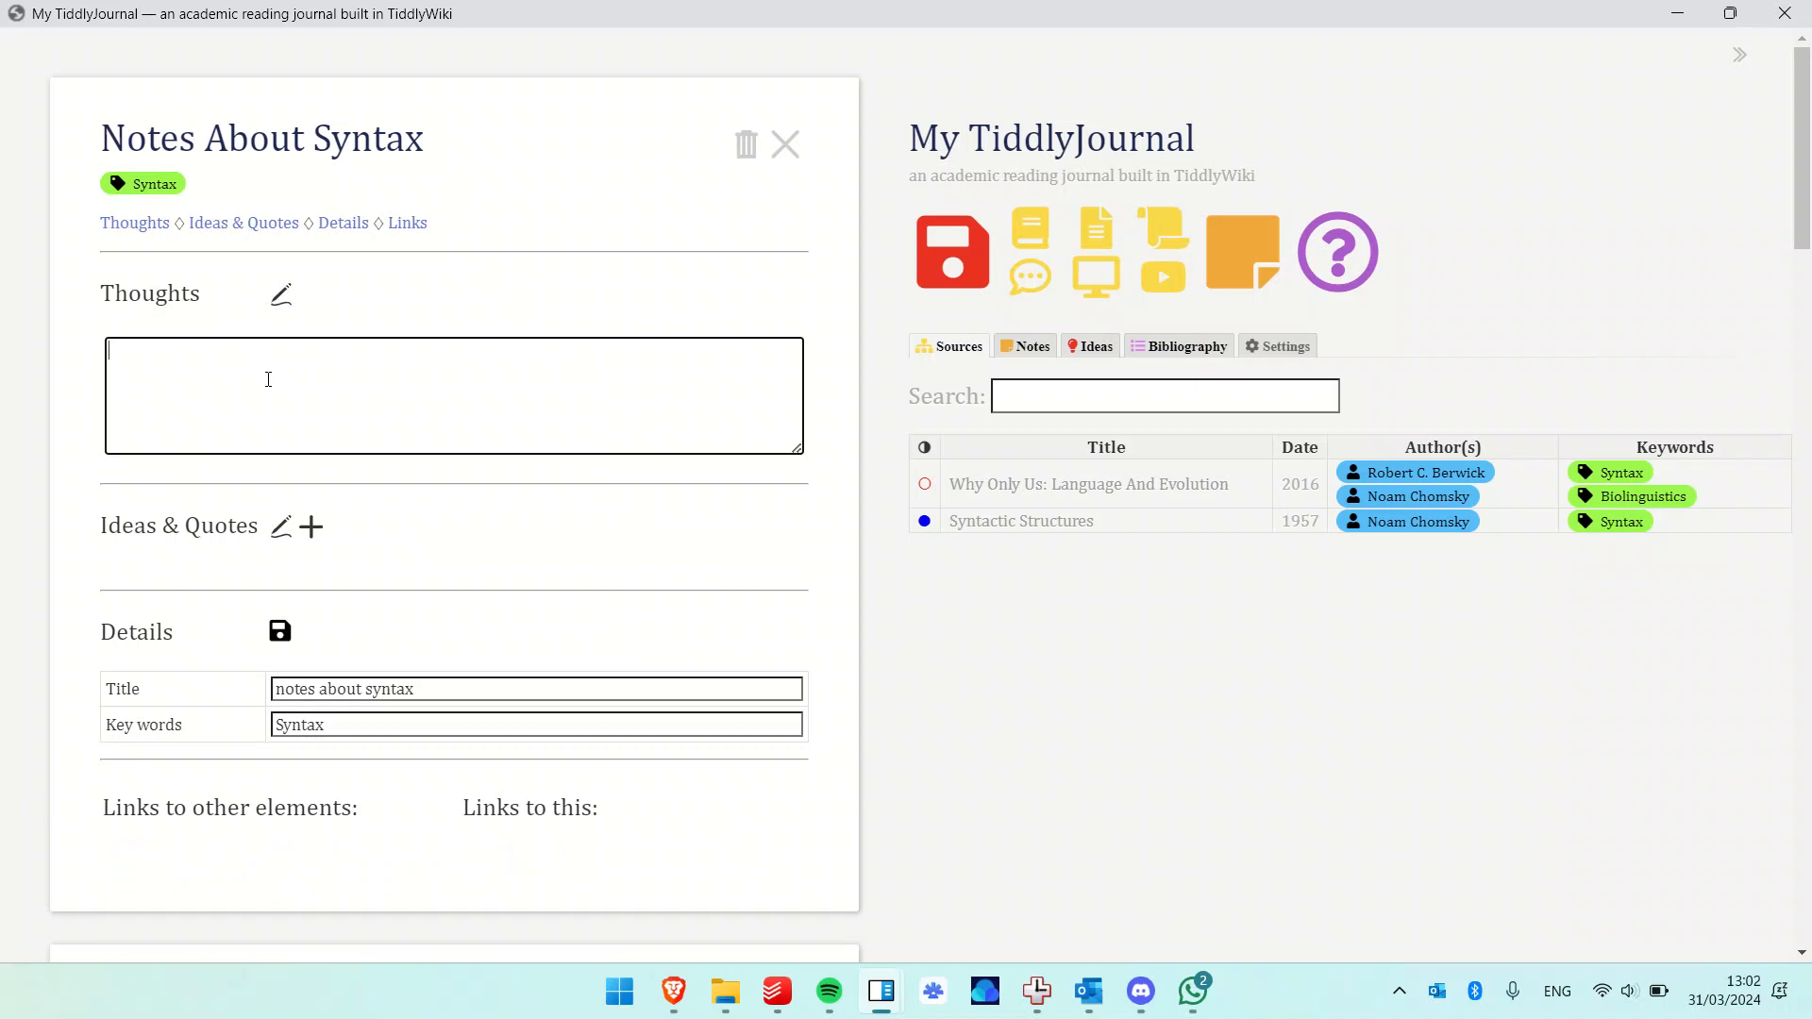
{"action": "left_click", "coordinate": [282, 297]}
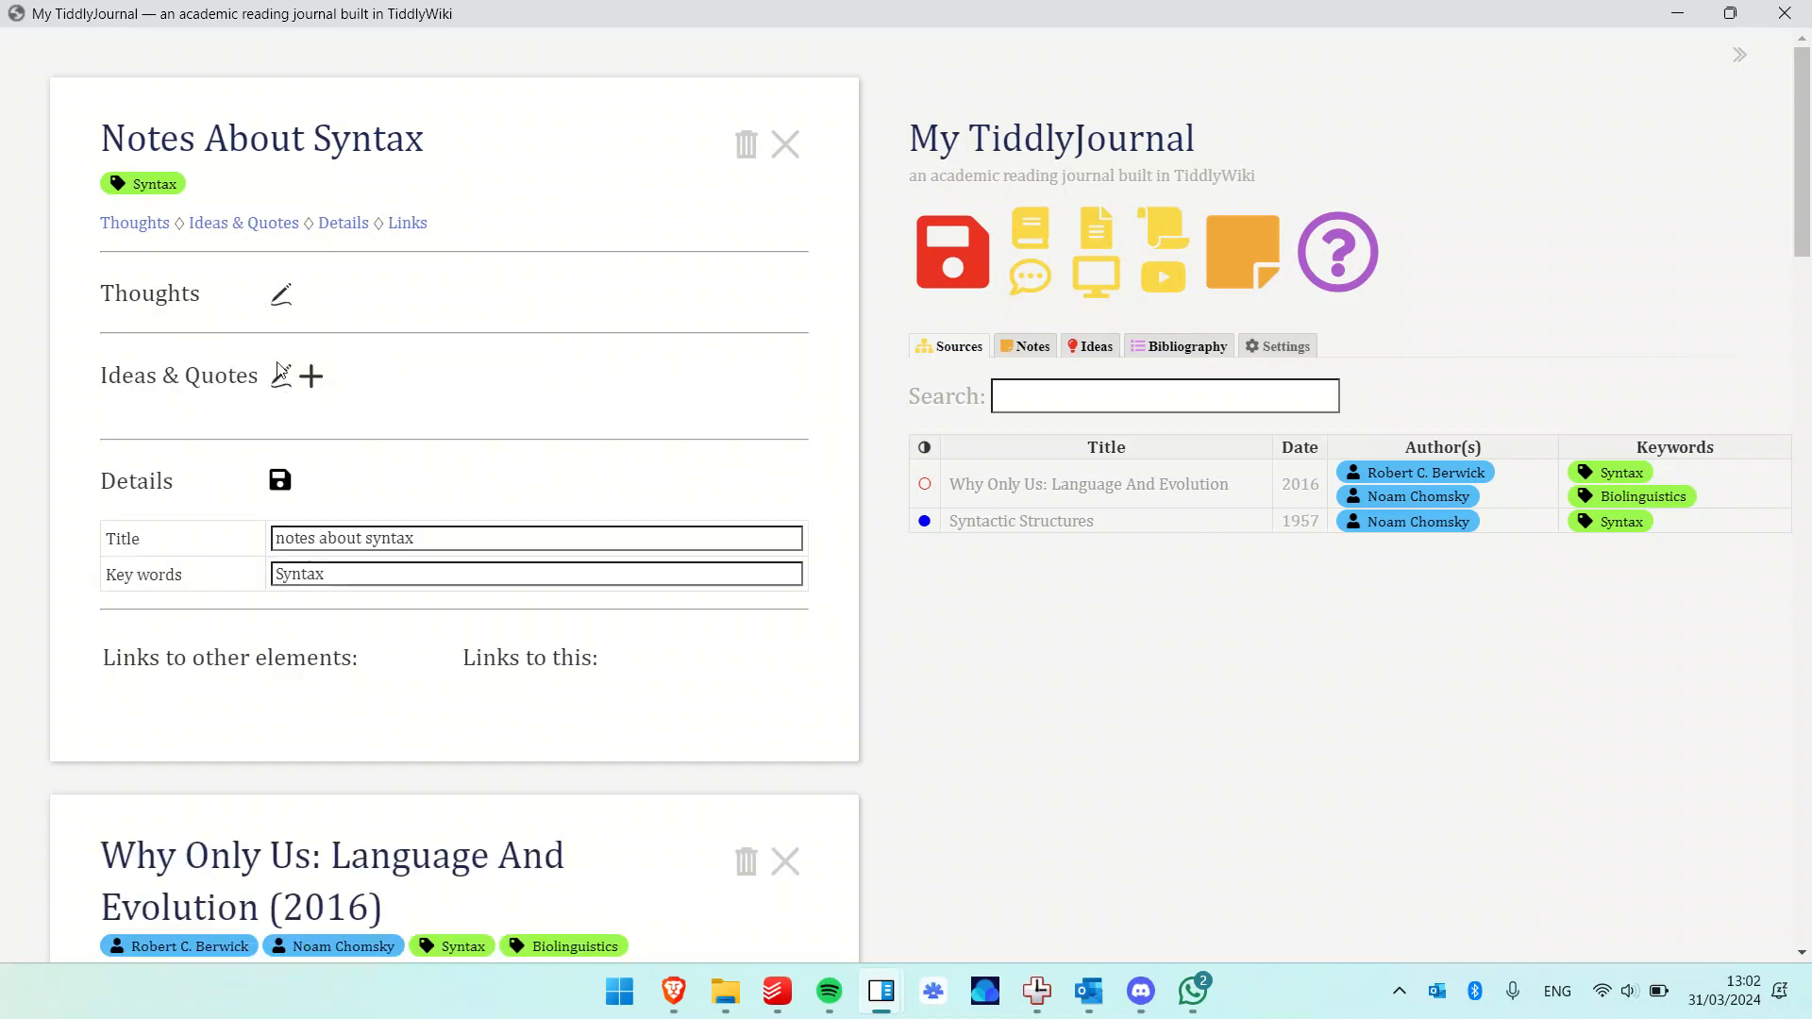
Add a link to "Why Only Us: Language And Evolution (2016)" in the Thoughts section of the syntax note.
{"action": "left_click", "coordinate": [283, 298]}
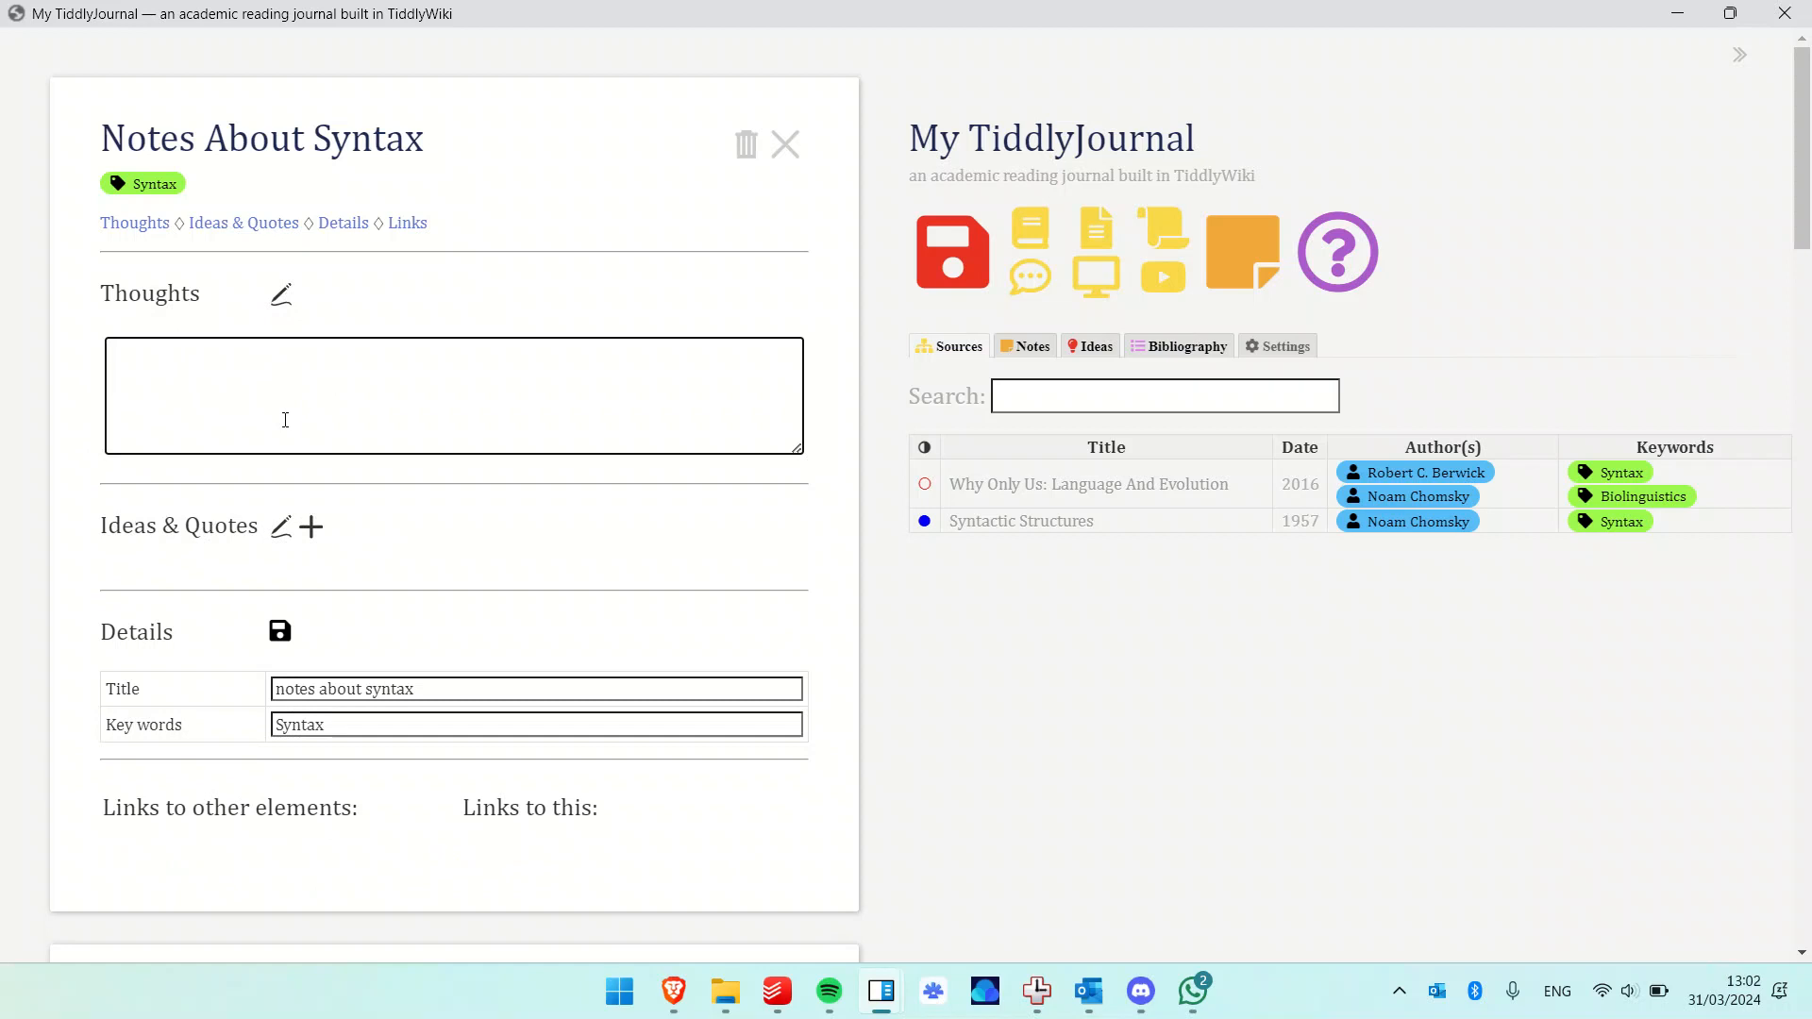
{"action": "type", "text": "[["}
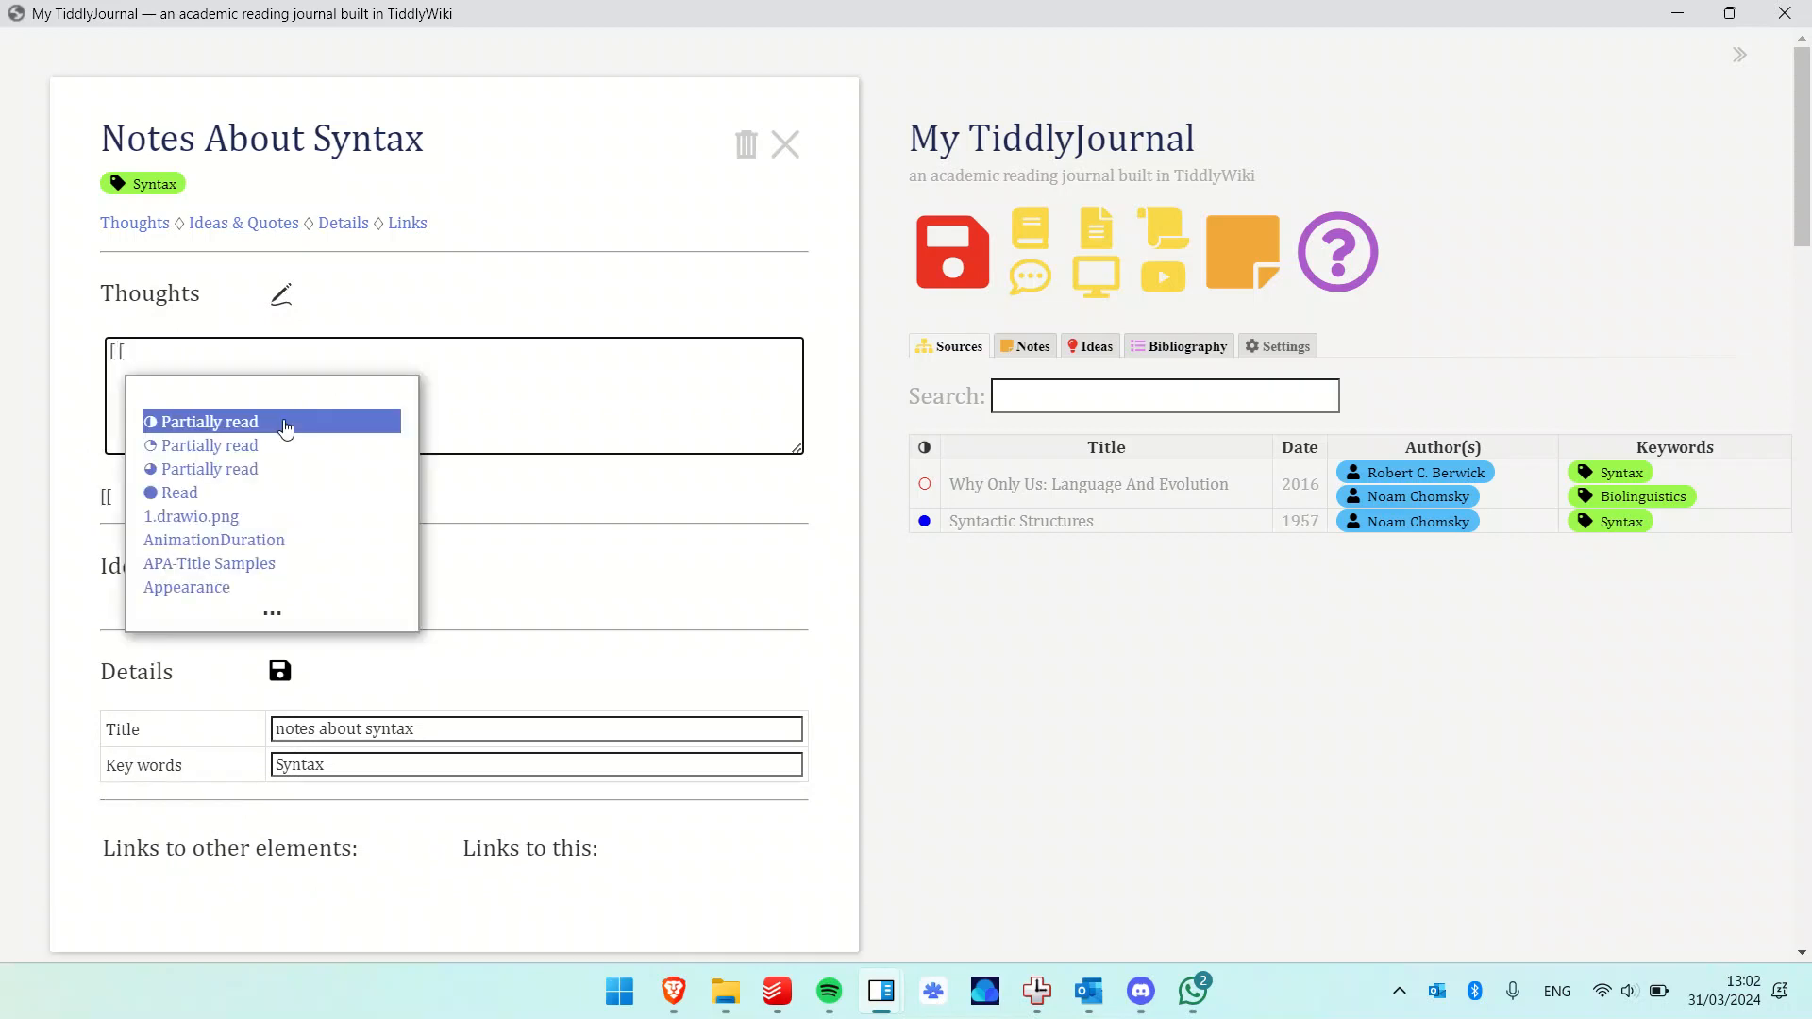
{"action": "type", "text": "Why"}
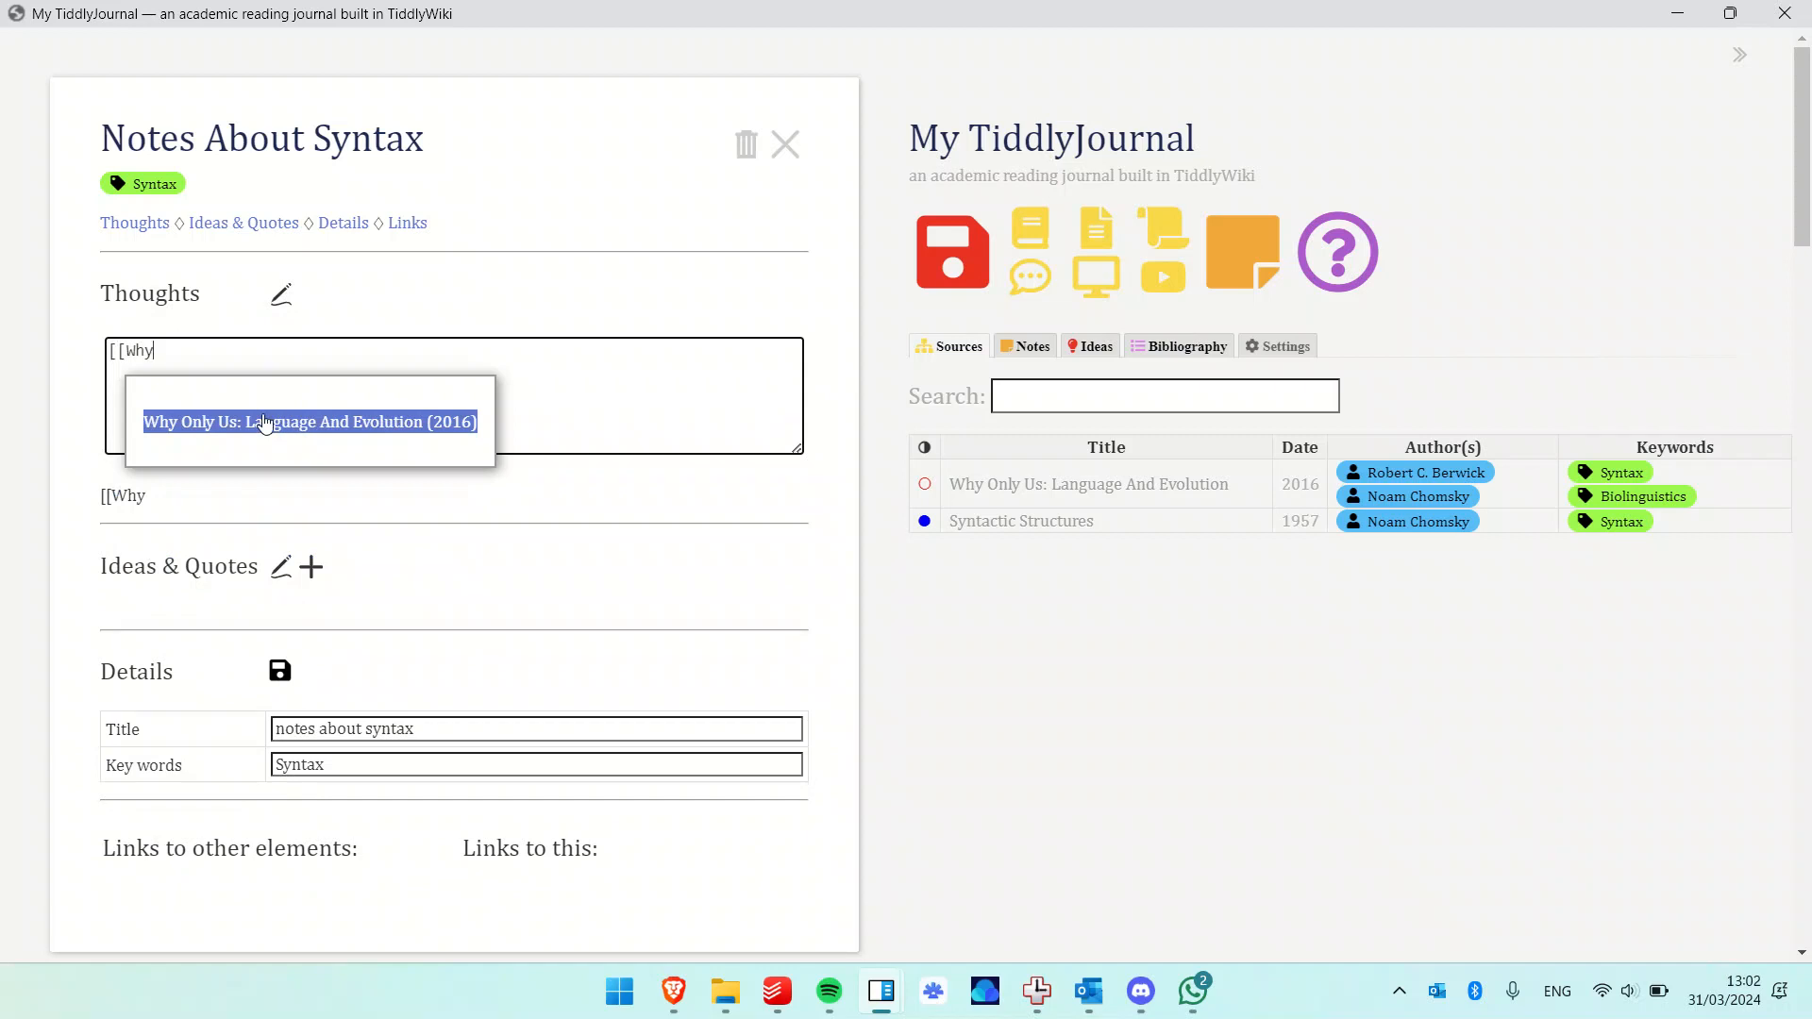
{"action": "left_click", "coordinate": [266, 418]}
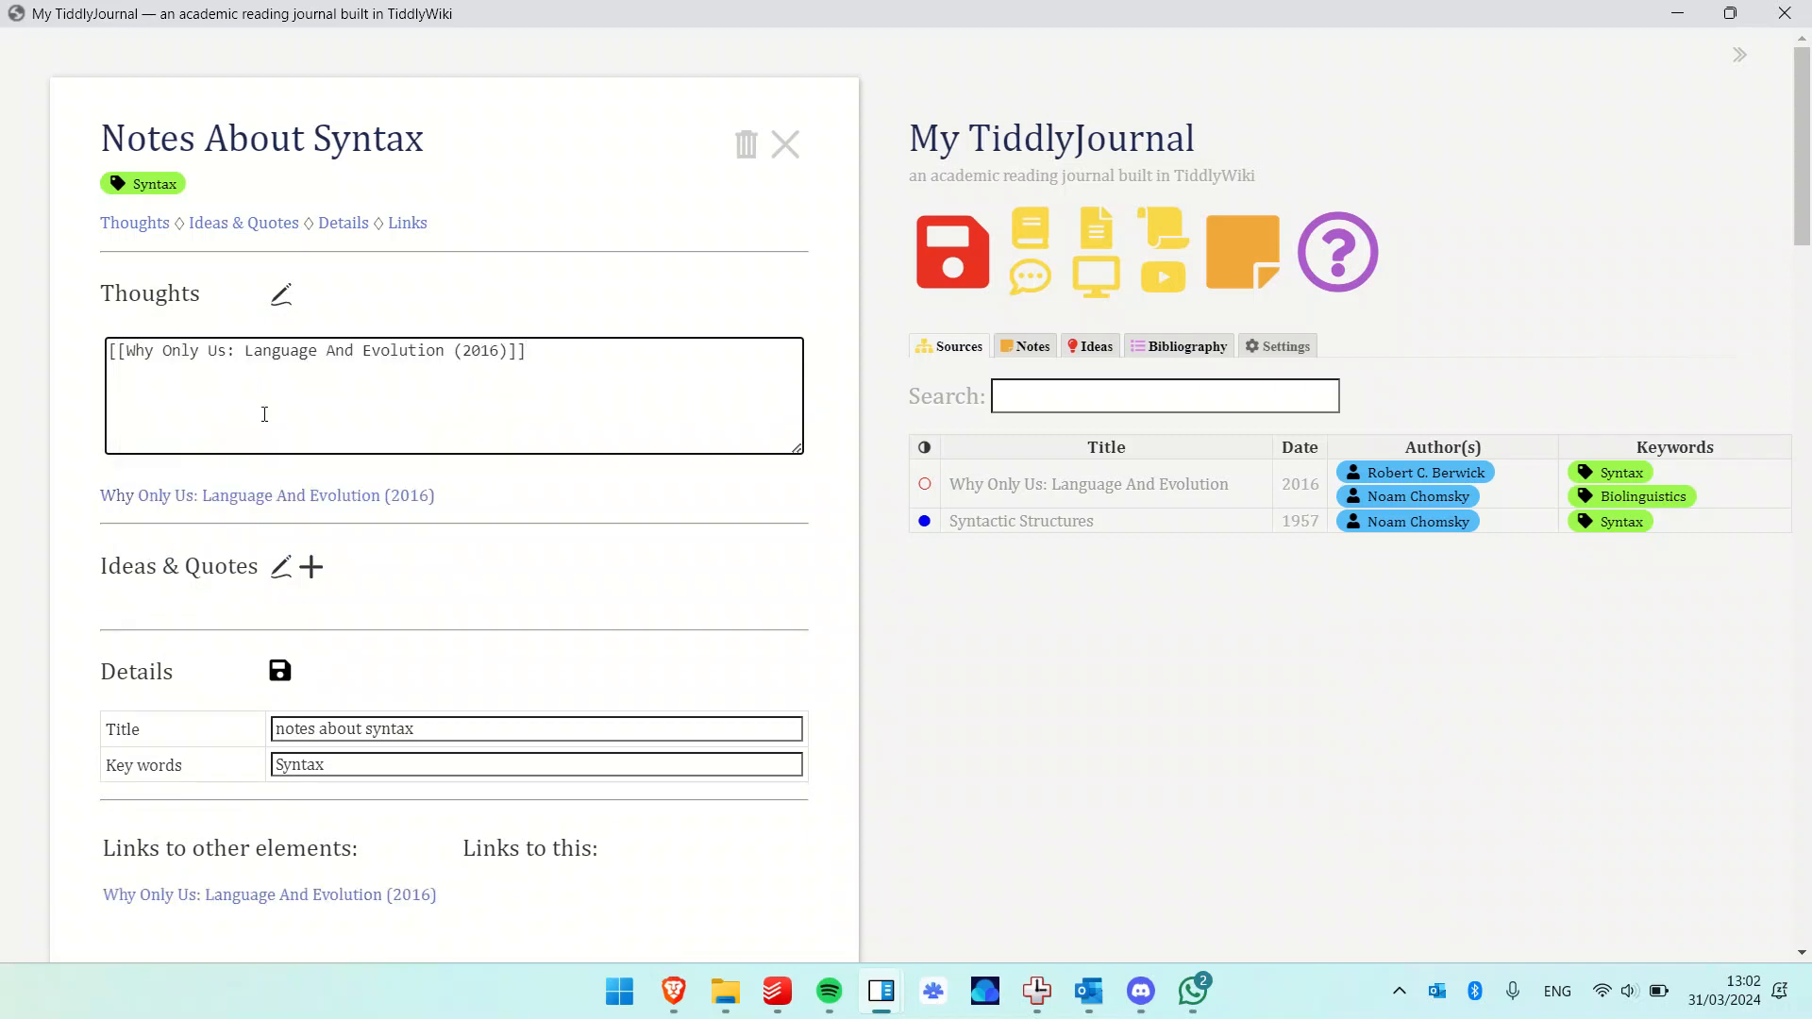
{"action": "left_click", "coordinate": [282, 294]}
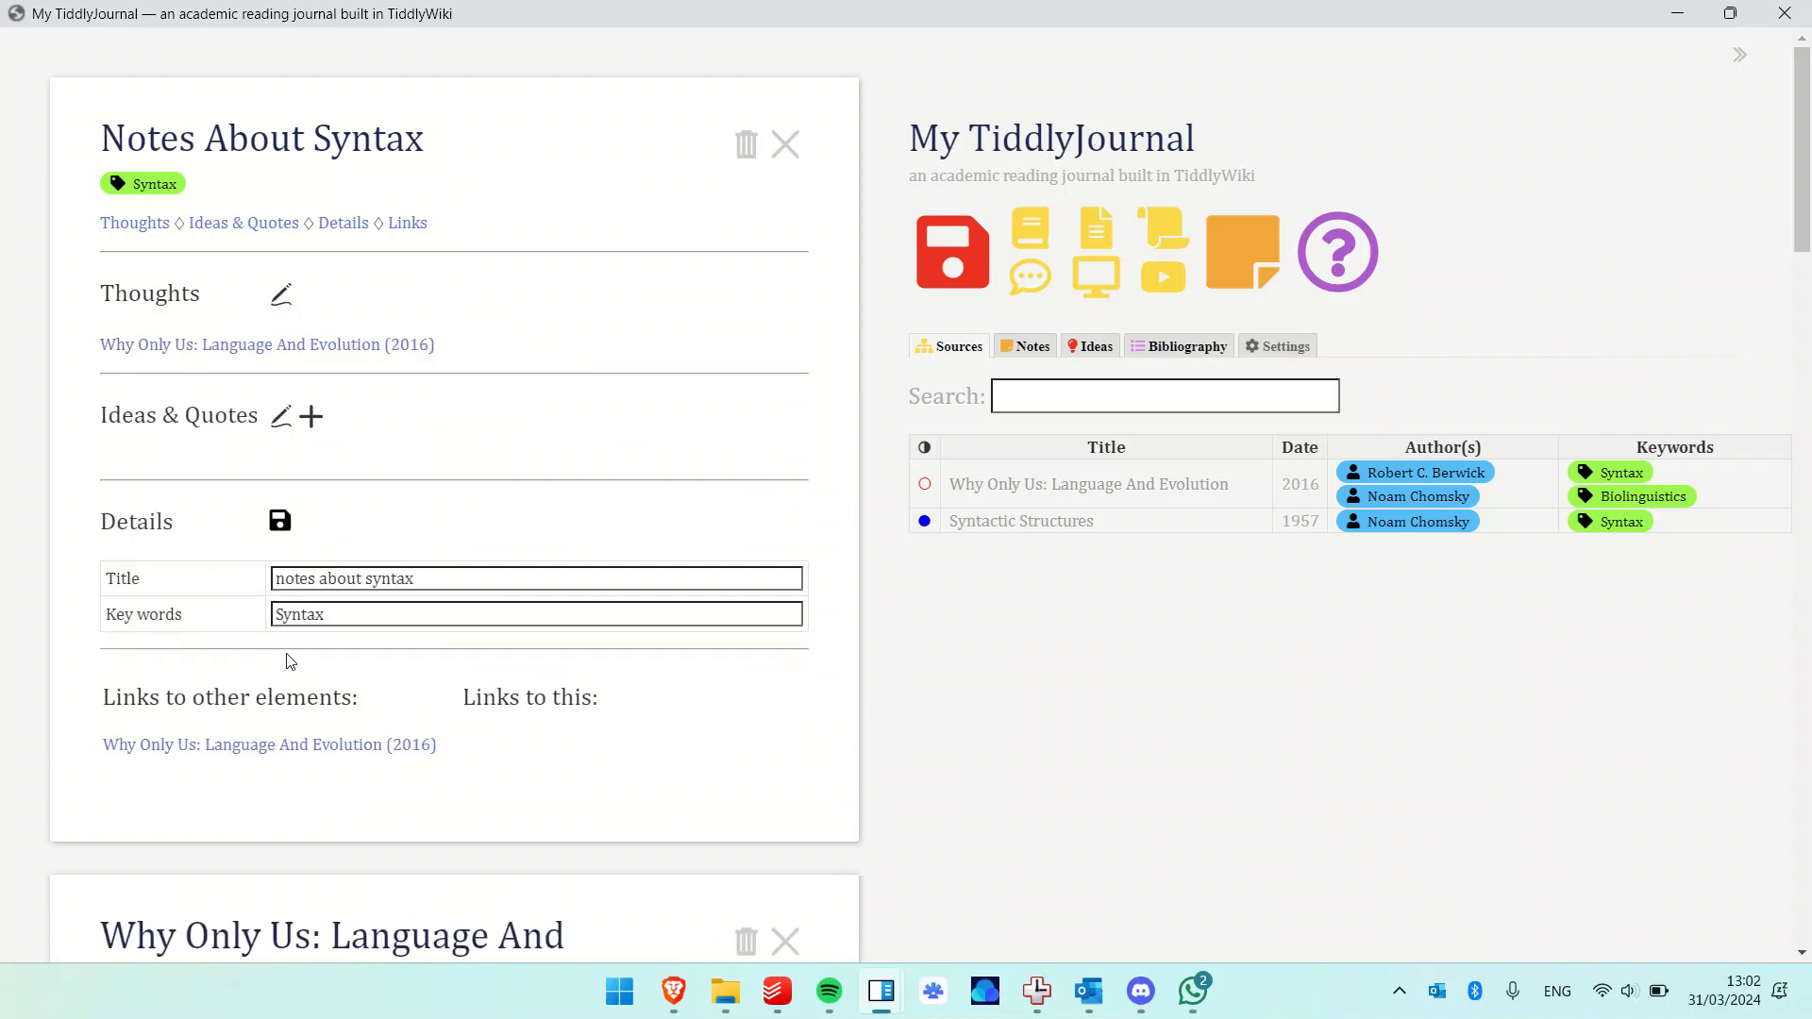
Follow the note's link to Why Only Us to check that book's links, and display the list of personal notes.
{"action": "left_click", "coordinate": [223, 747]}
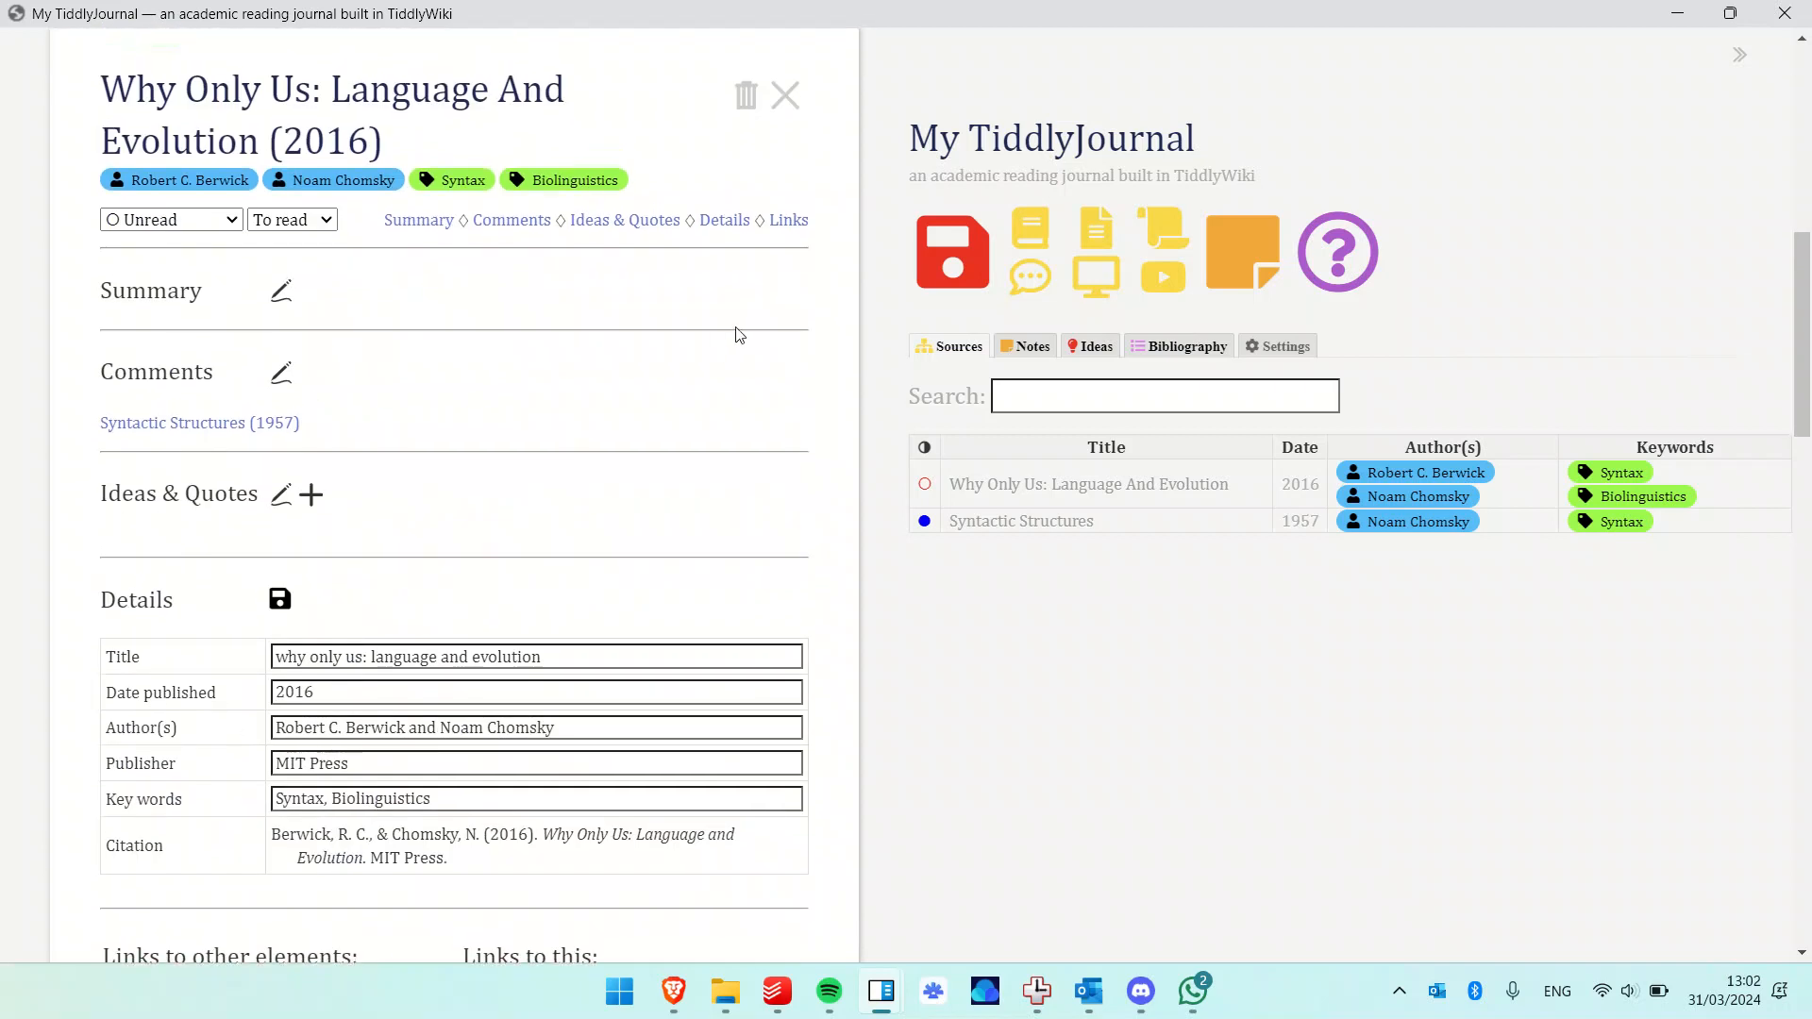
{"action": "left_click", "coordinate": [792, 219]}
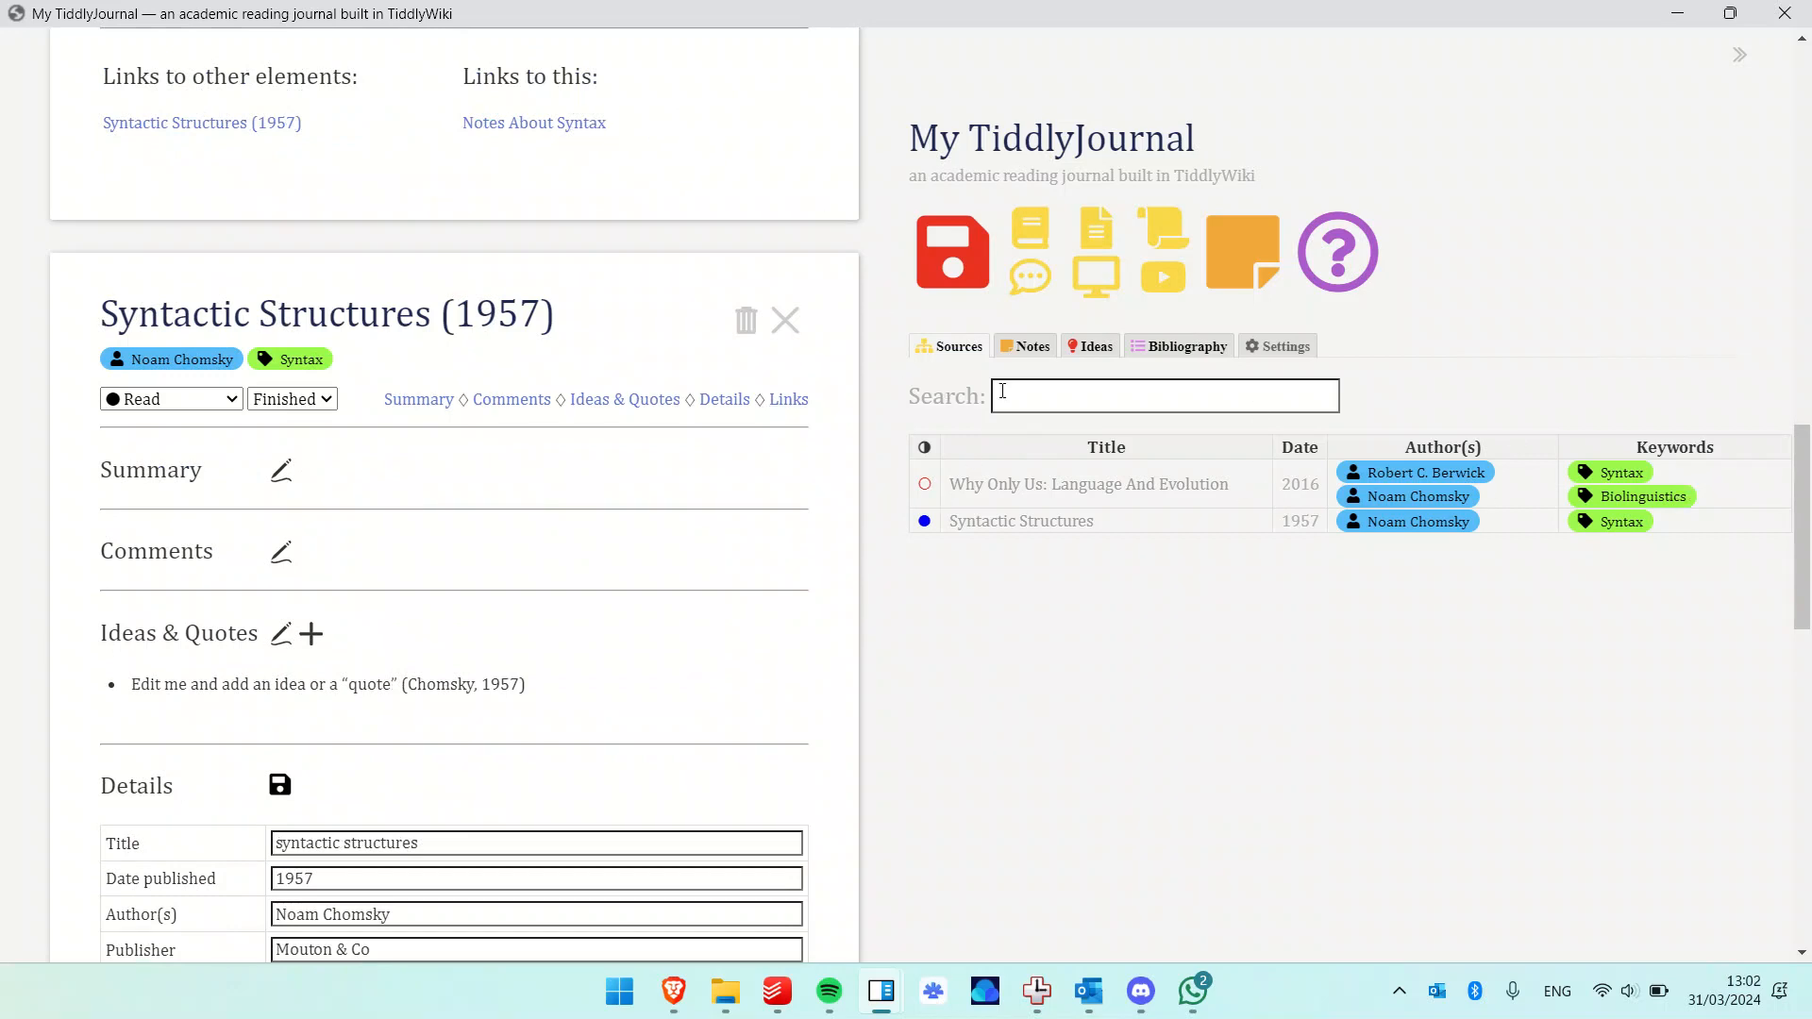
{"action": "left_click", "coordinate": [1020, 357]}
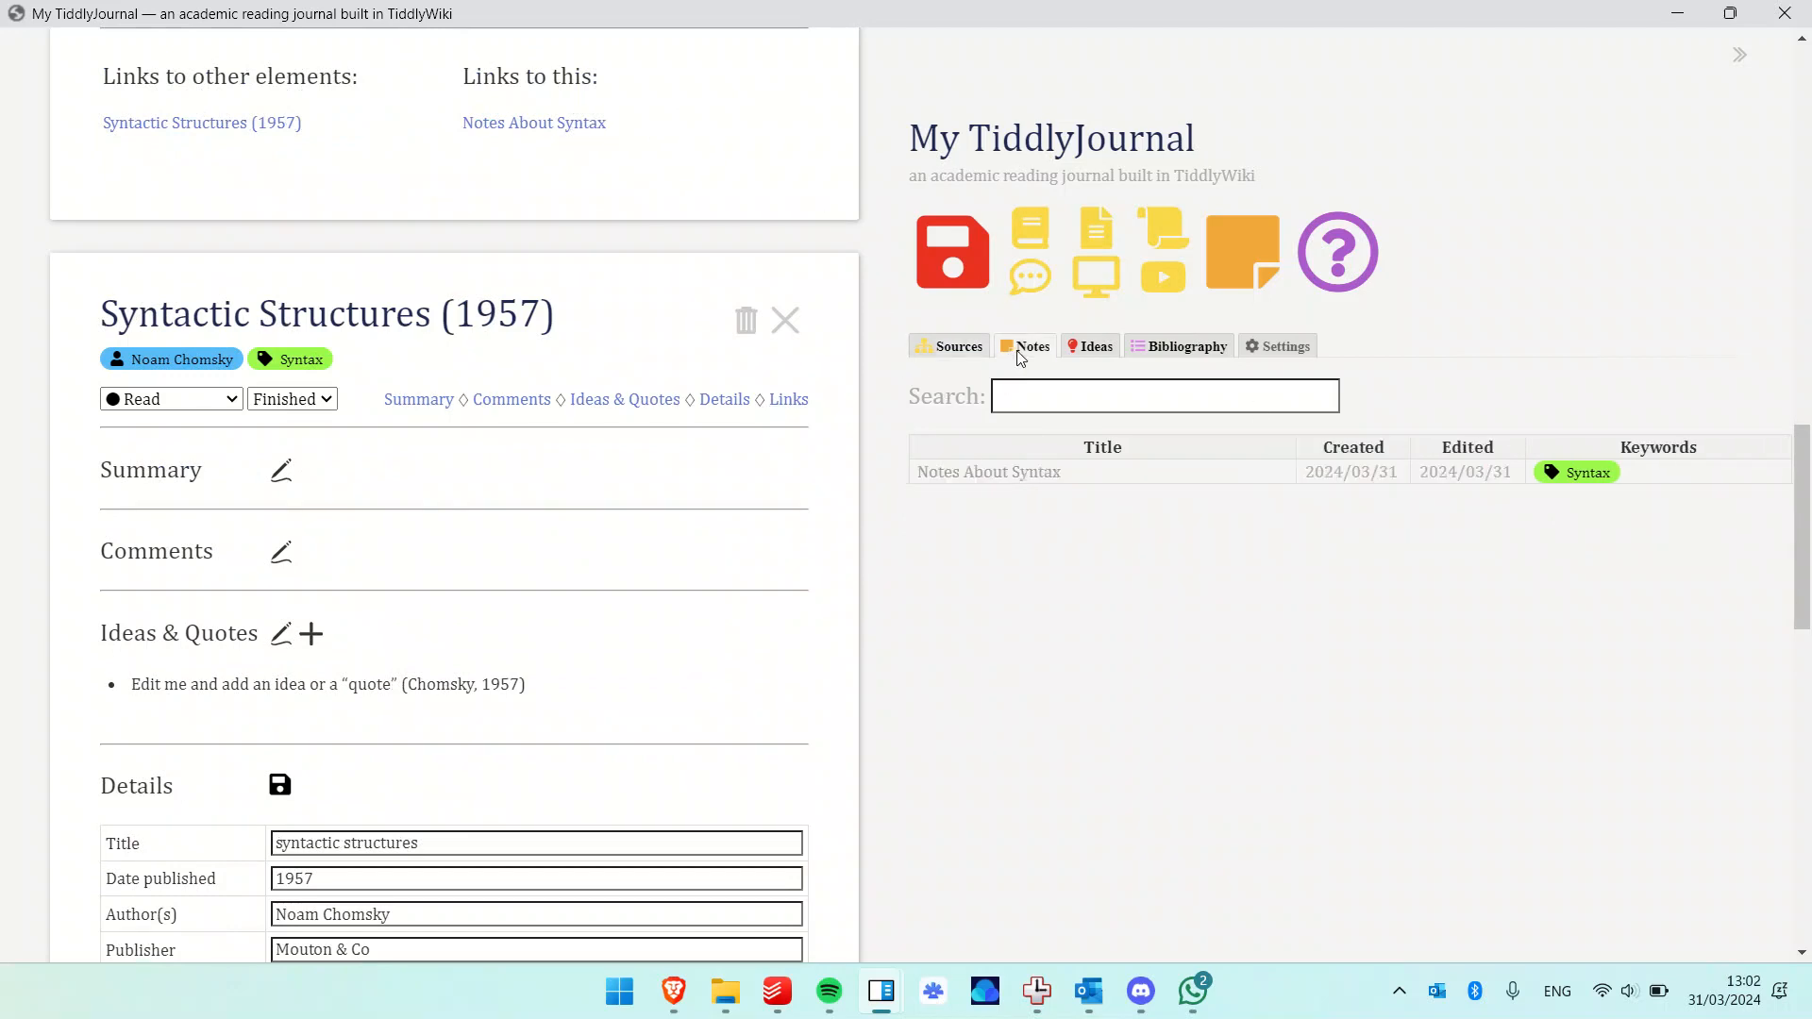